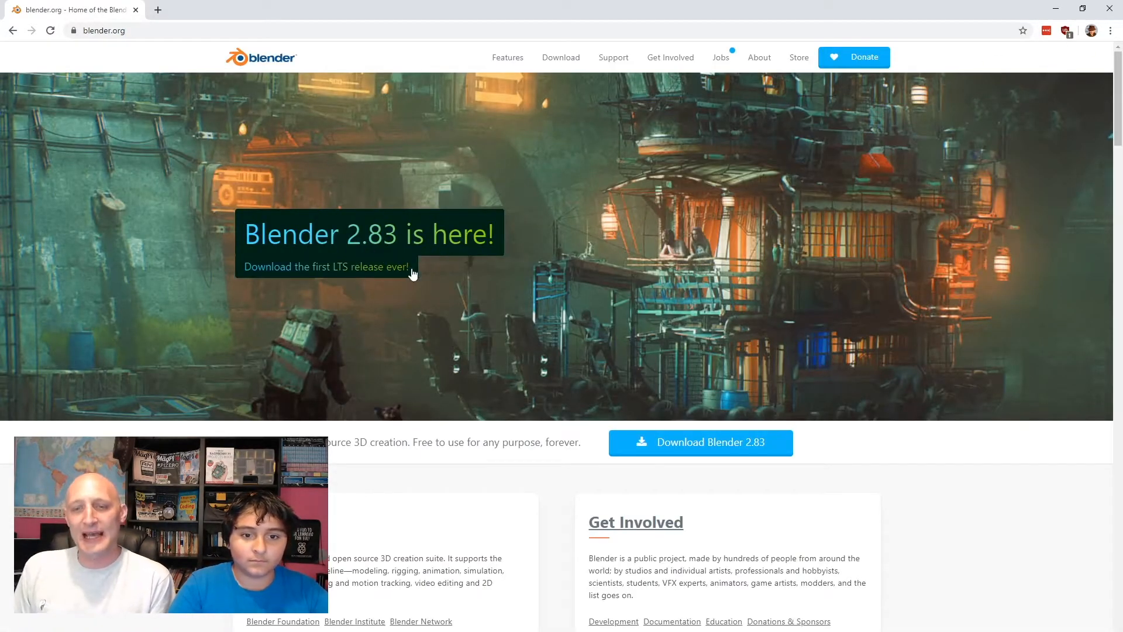
left_click(667, 454)
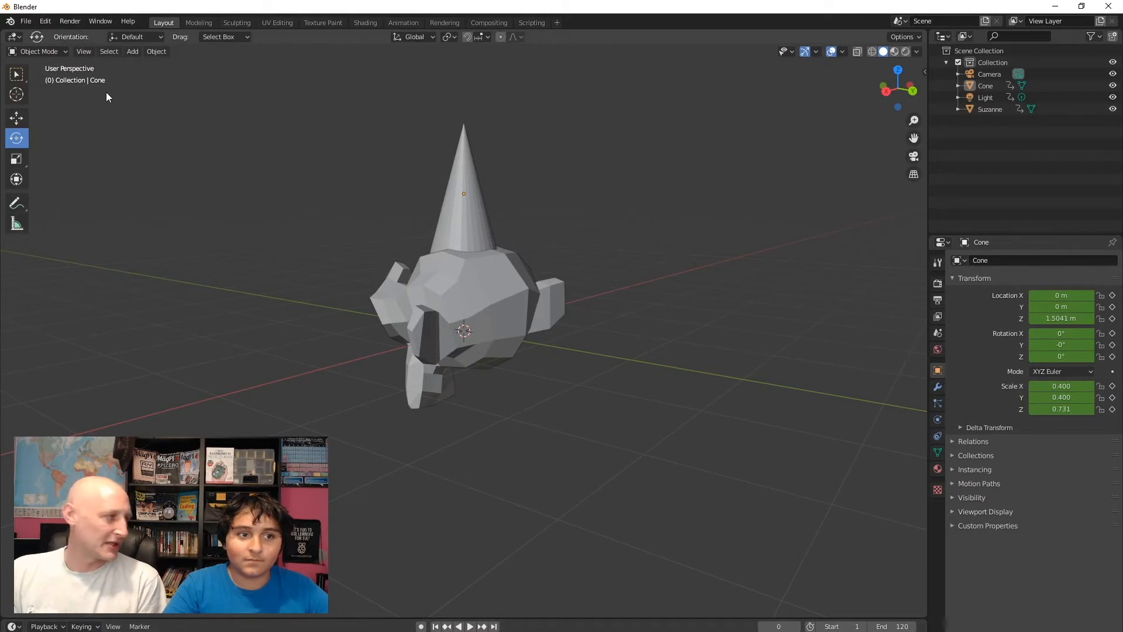
Step: Switch to Blender and create a new General file, discarding the unsaved changes to the monkey-and-cone scene
left_click(30, 24)
mouse_move(55, 33)
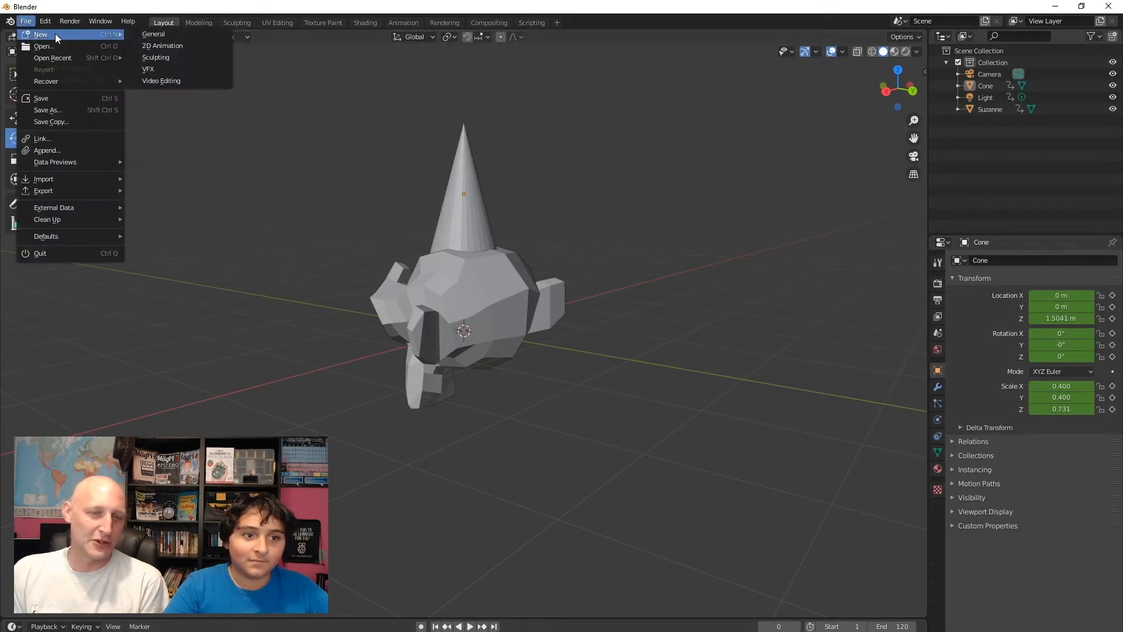
left_click(151, 33)
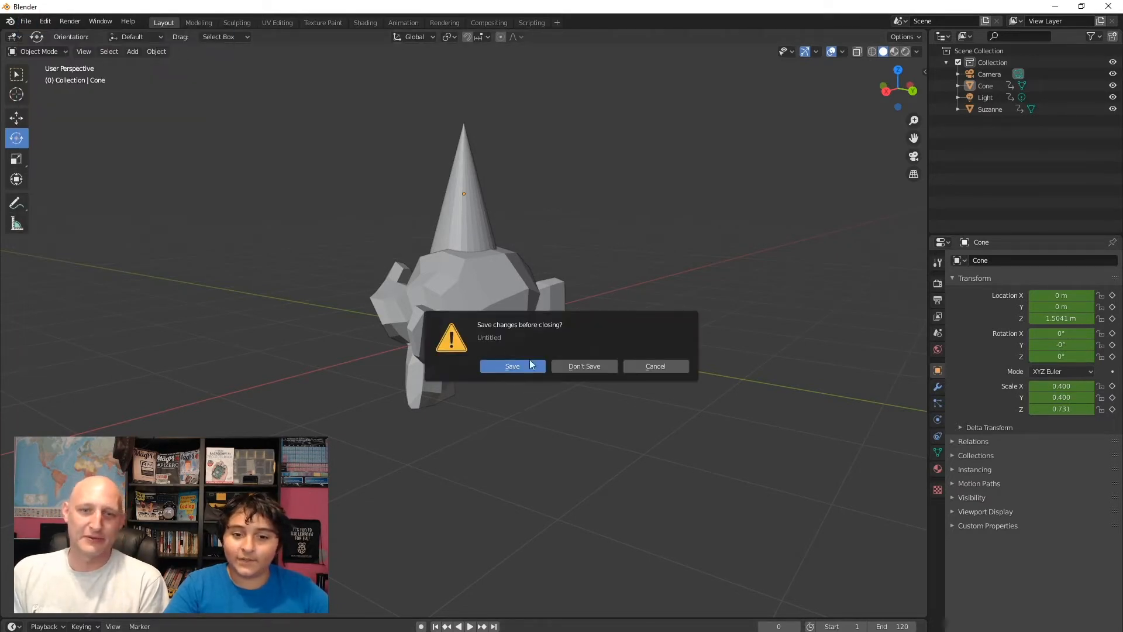
left_click(582, 366)
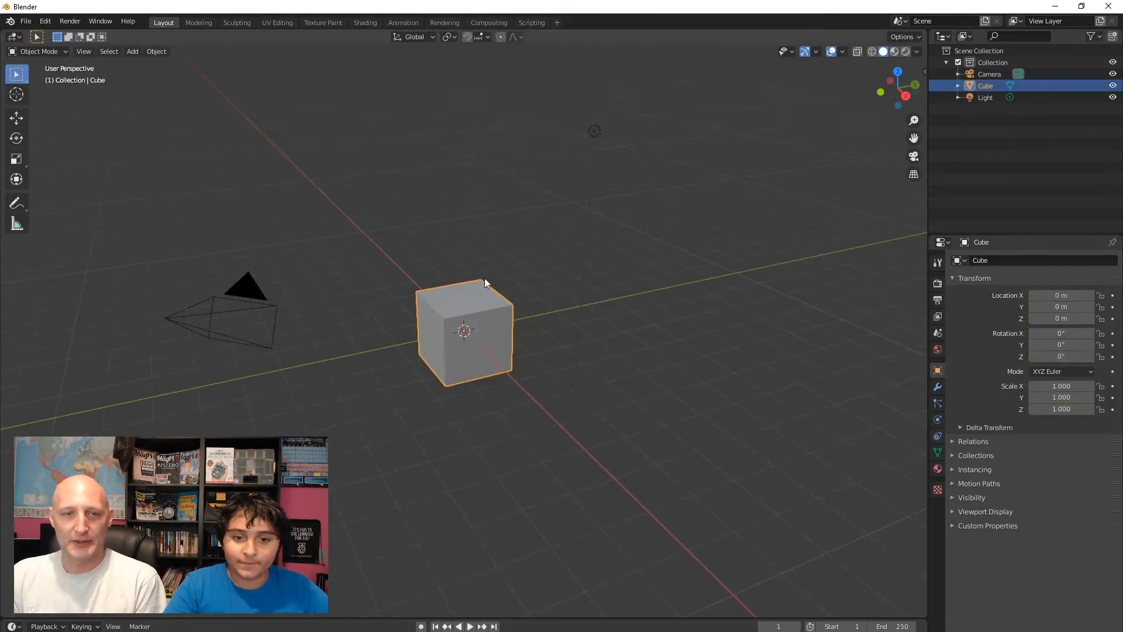
Step: Examine the default cube from a higher angle at several distances and clear its selection
middle_click_drag(465, 174, 388, 265)
scroll(524, 268, "down", 2)
scroll(524, 268, "up", 4)
scroll(524, 268, "down", 4)
scroll(388, 261, "up", 2)
scroll(389, 259, "down", 3)
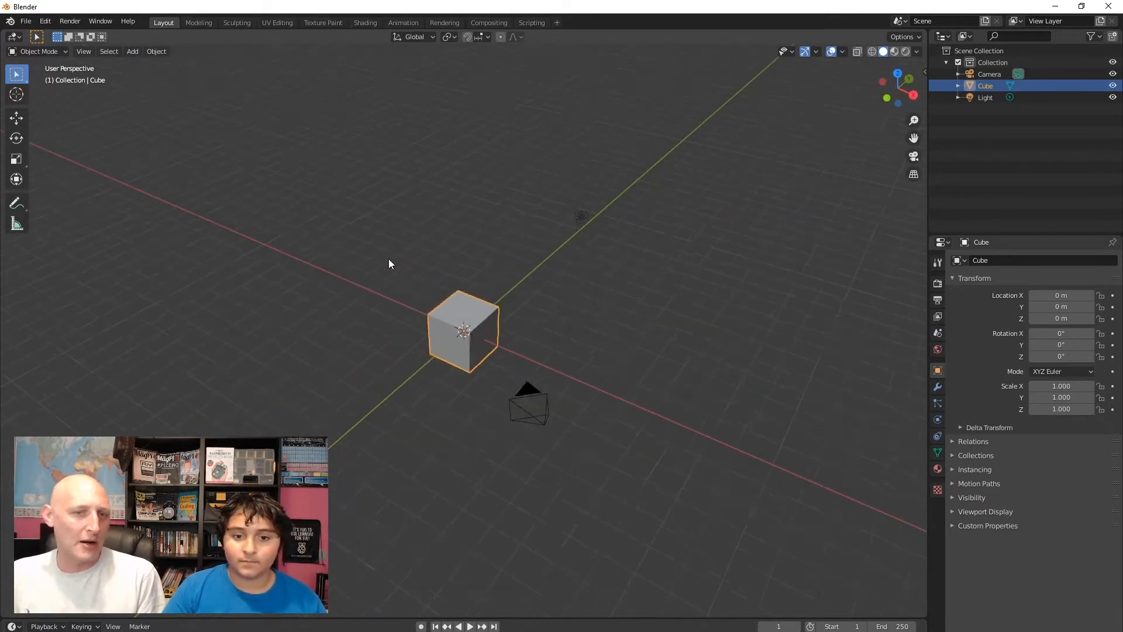
scroll(389, 262, "down", 1)
scroll(395, 253, "up", 2)
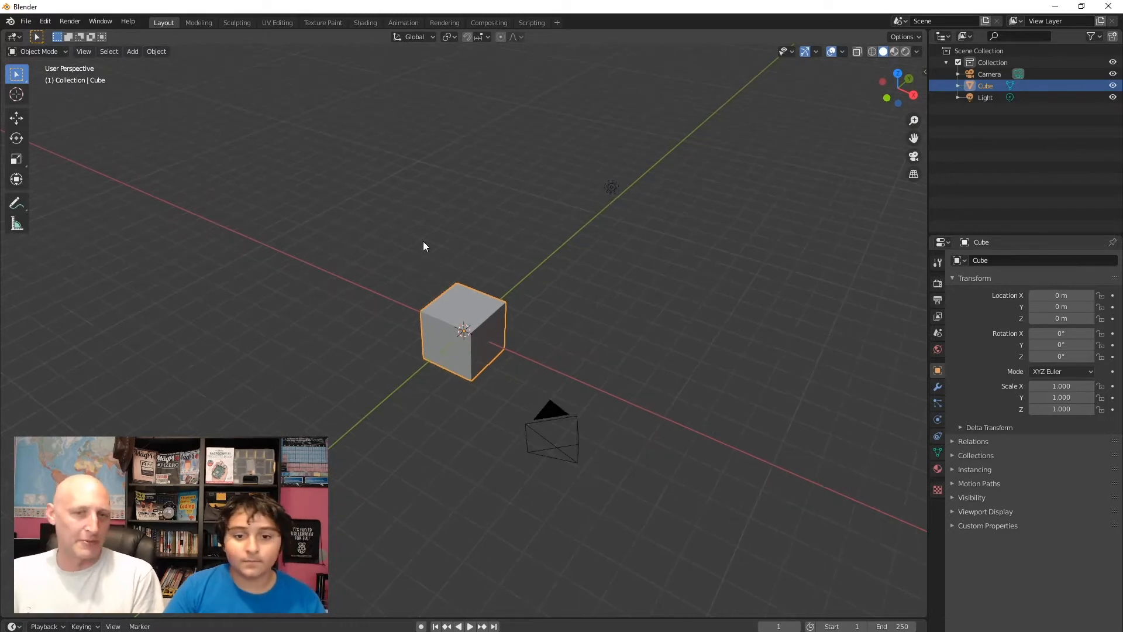
right_click(503, 241)
left_click(359, 199)
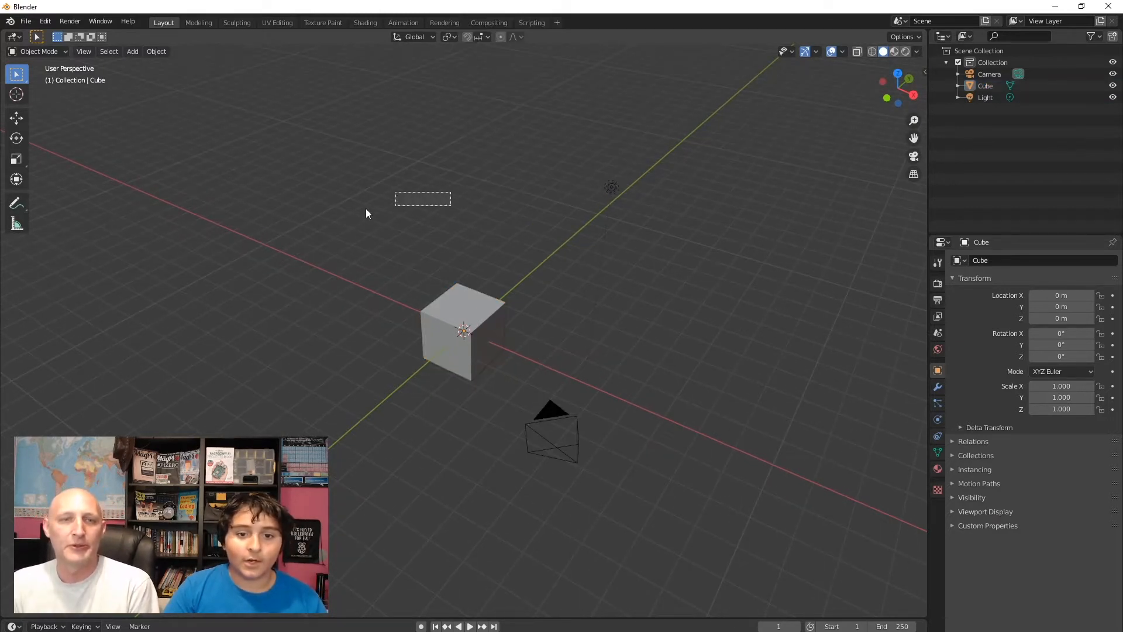
Step: Inspect the cube, camera and light from several sides, from very far away and from close up
middle_click_drag(521, 186, 470, 228)
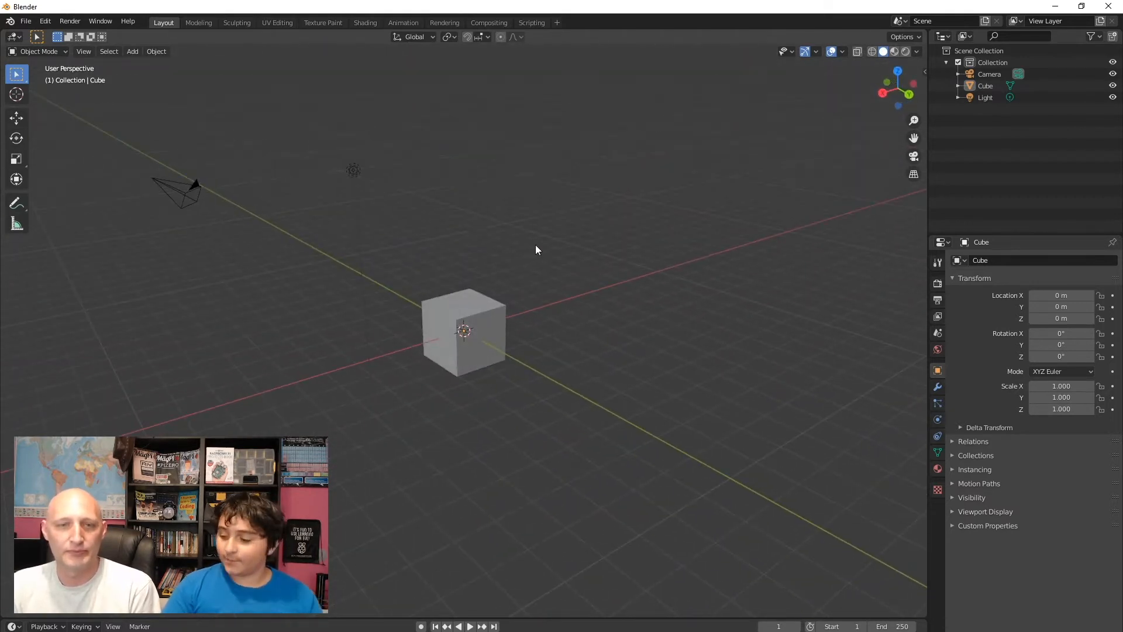
middle_click_drag(536, 250, 463, 263)
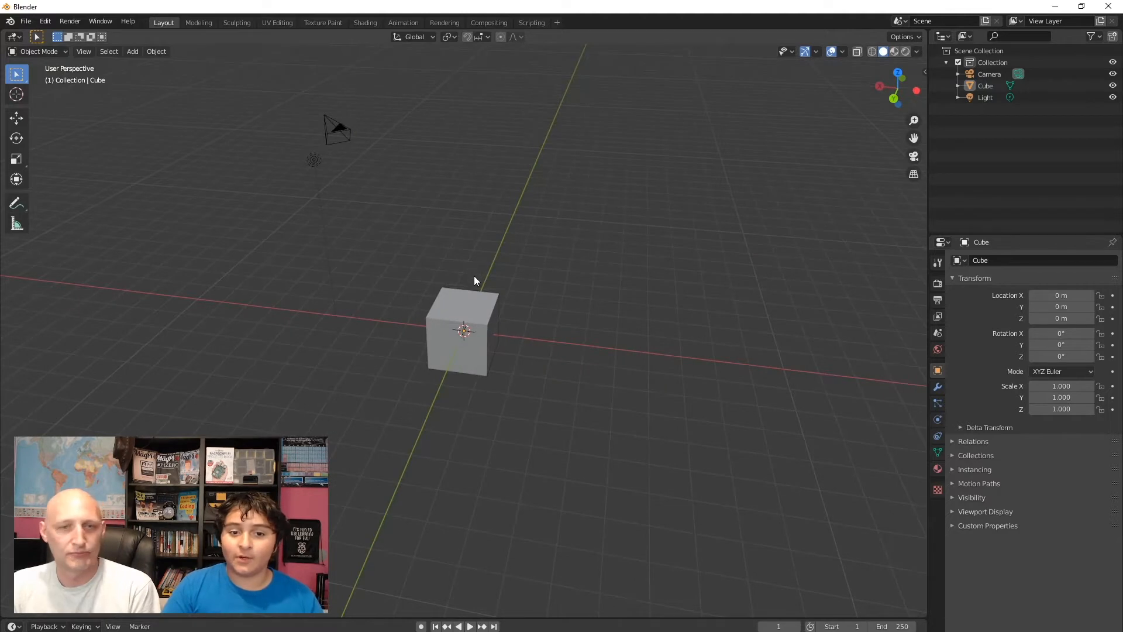
scroll(473, 280, "up", 3)
scroll(485, 269, "down", 5)
middle_click_drag(524, 217, 579, 275)
scroll(351, 211, "up", 2)
scroll(570, 267, "down", 6)
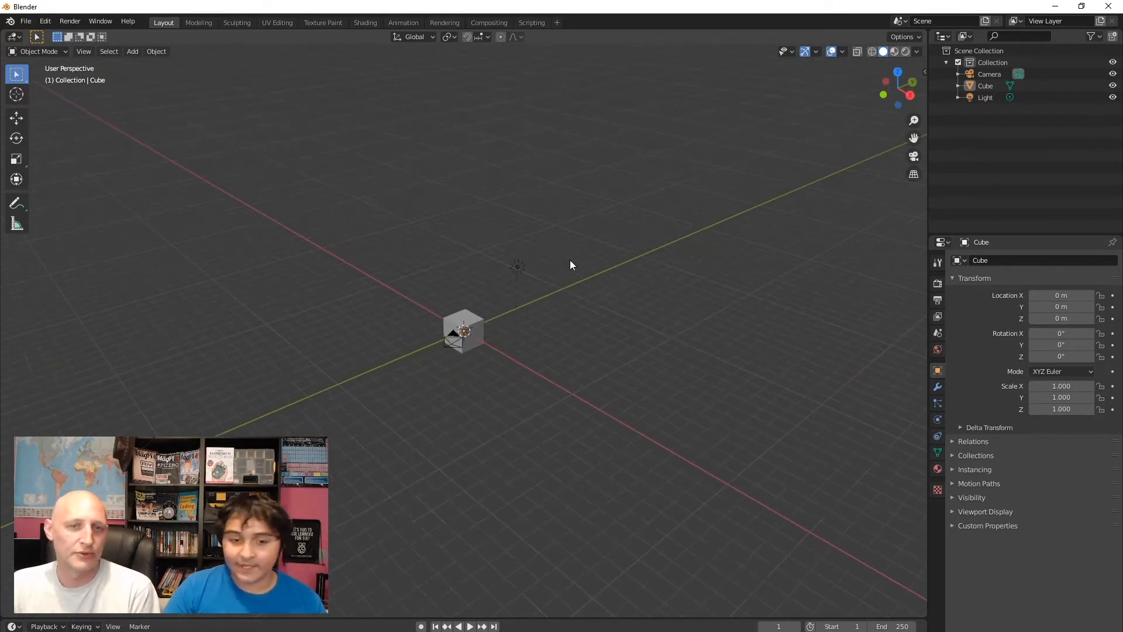
scroll(521, 281, "down", 2)
middle_click_drag(496, 278, 538, 267)
scroll(534, 264, "down", 10)
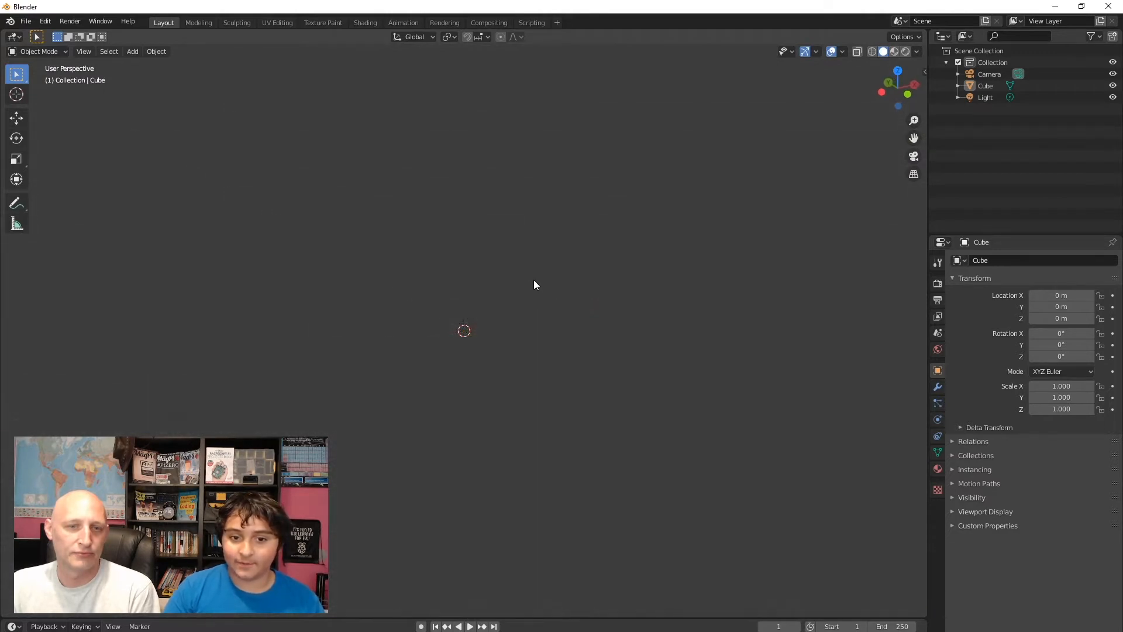
scroll(533, 285, "up", 10)
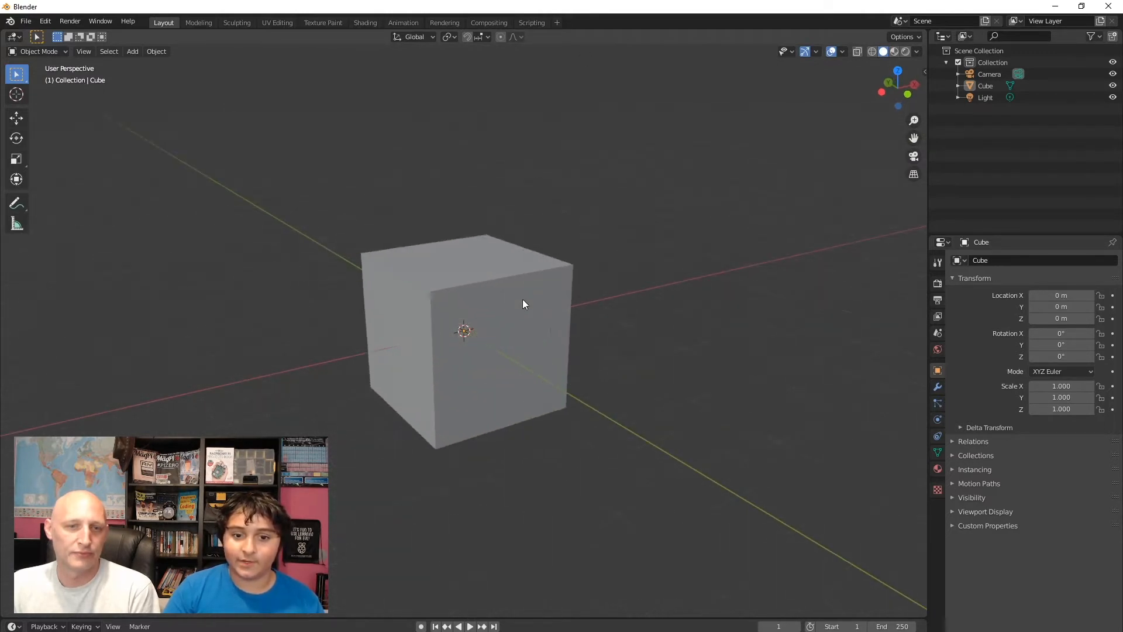
middle_click_drag(591, 173, 531, 189)
scroll(468, 233, "down", 6)
Step: Select the light above the cube twice, clearing the selection each time
left_click(512, 179)
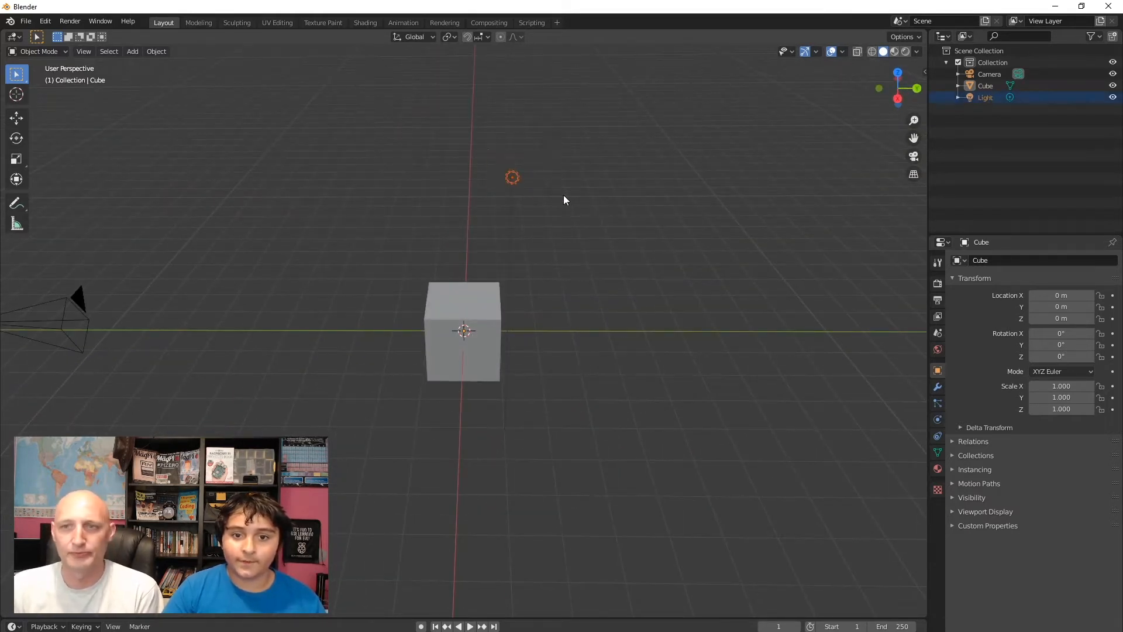
left_click_drag(492, 197, 495, 200)
left_click_drag(554, 206, 490, 148)
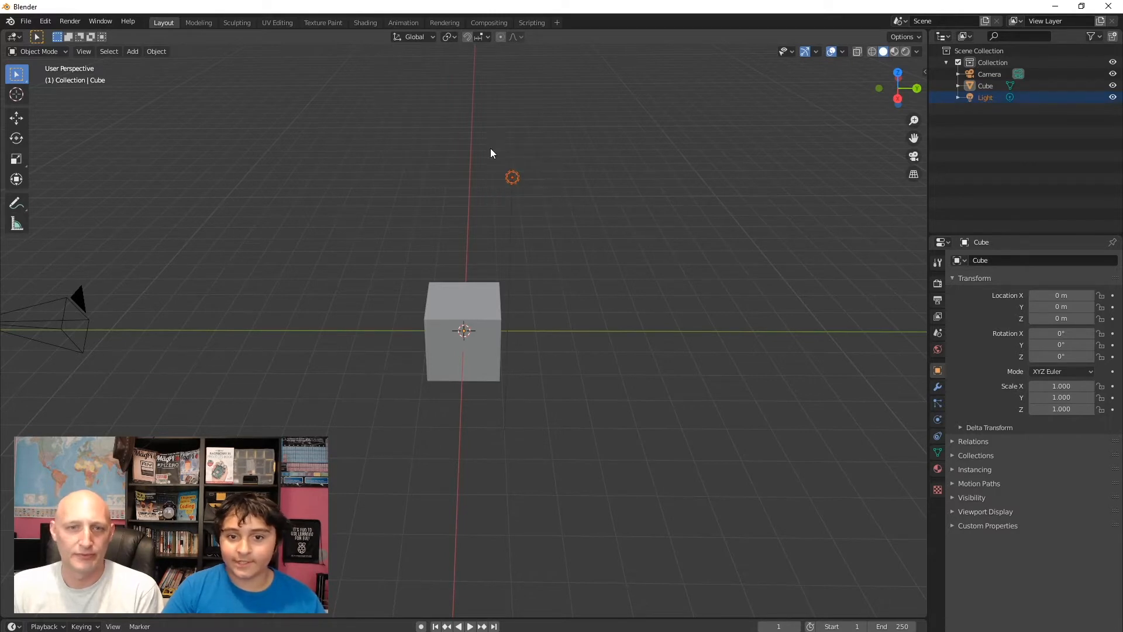
left_click(476, 155)
middle_click_drag(461, 206, 620, 144)
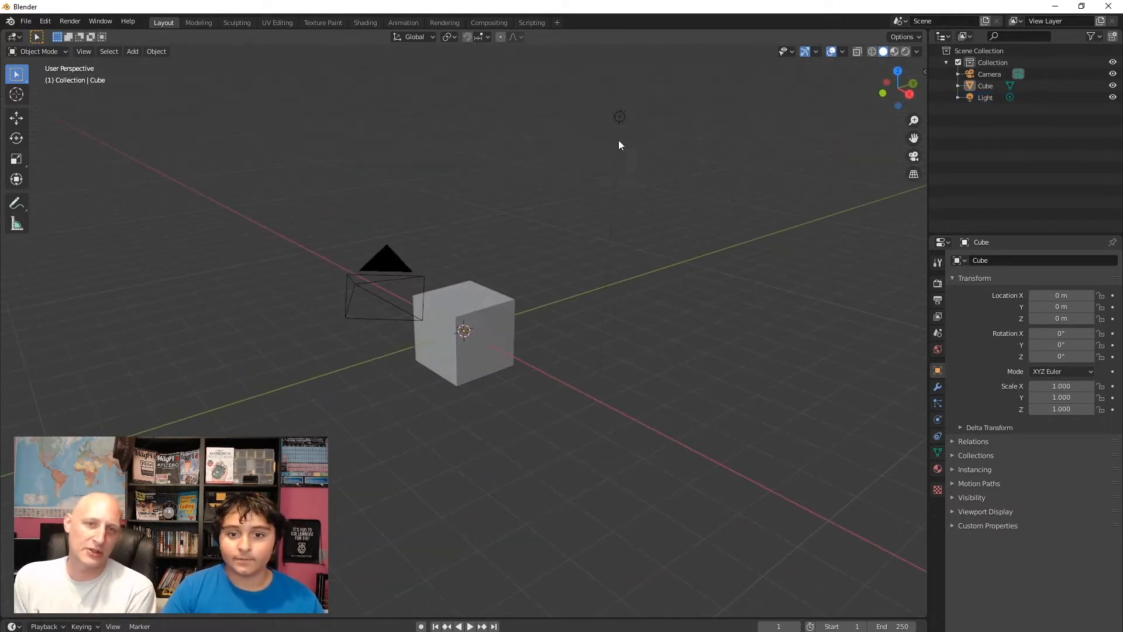
left_click_drag(661, 89, 574, 121)
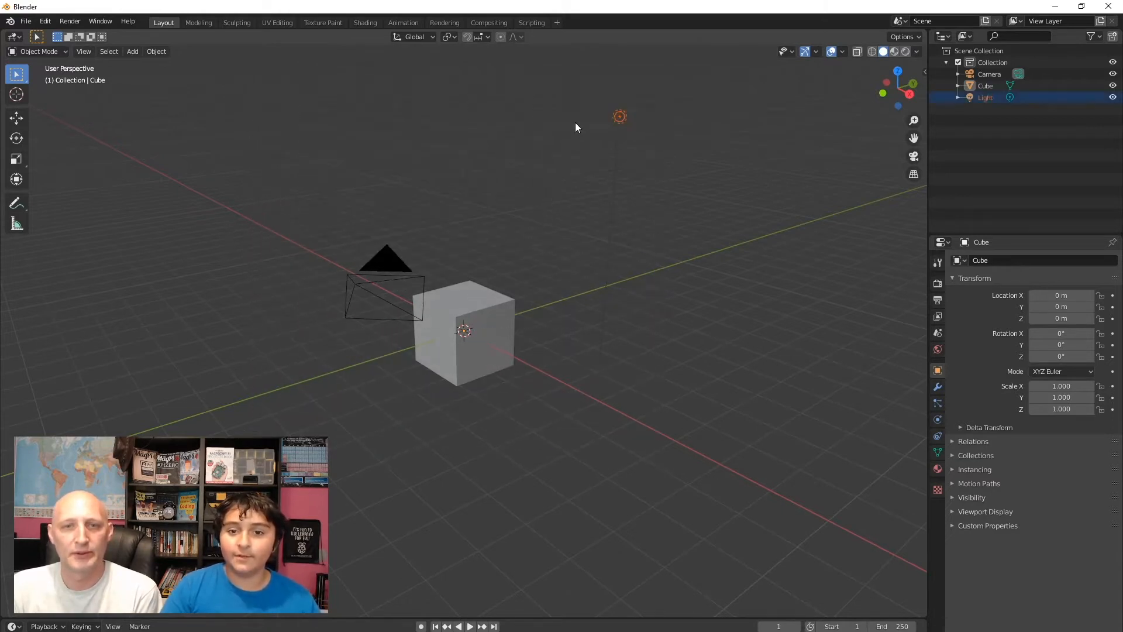
left_click(603, 127)
middle_click_drag(603, 127, 502, 199)
Step: Box-select the camera and the cube one after the other, clearing the selection each time
left_click_drag(551, 203, 592, 377)
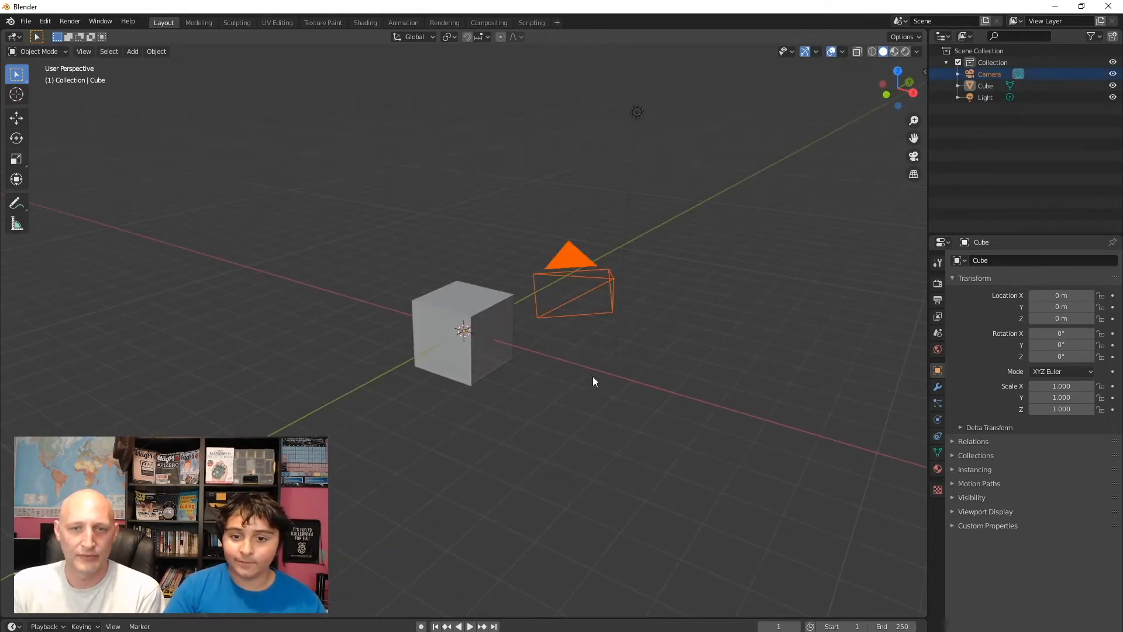
left_click(460, 243)
left_click_drag(429, 244, 512, 433)
mouse_move(483, 236)
middle_mouse_down()
mouse_move(509, 234)
mouse_move(463, 230)
middle_mouse_up()
left_click(466, 229)
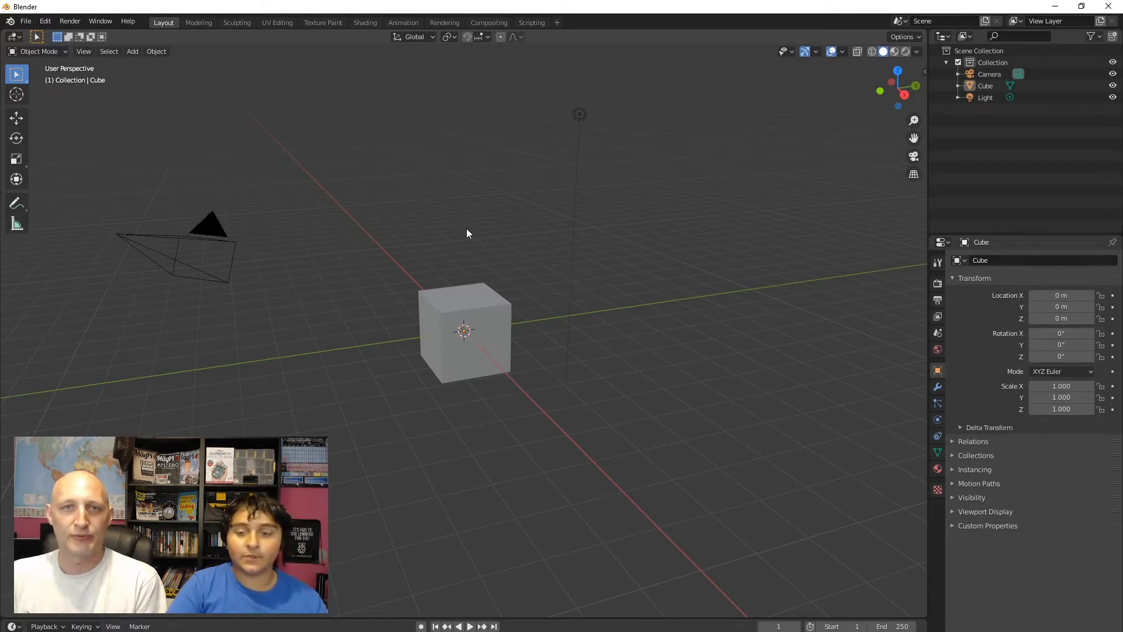
Step: Render the default scene as a still image and close the render result
key("F12")
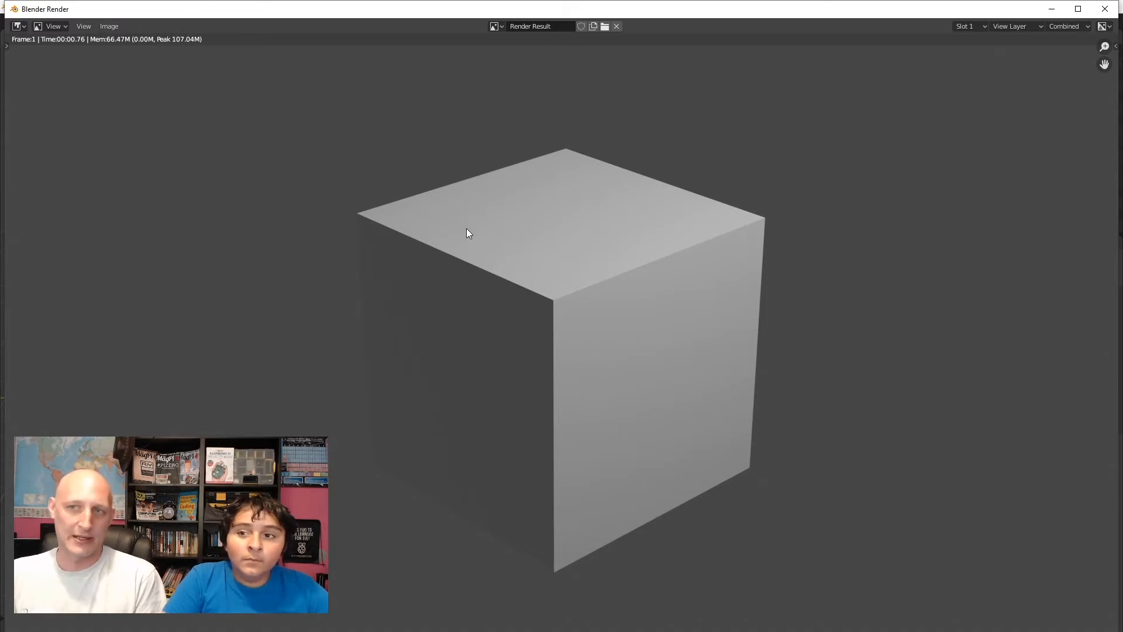
key("Escape")
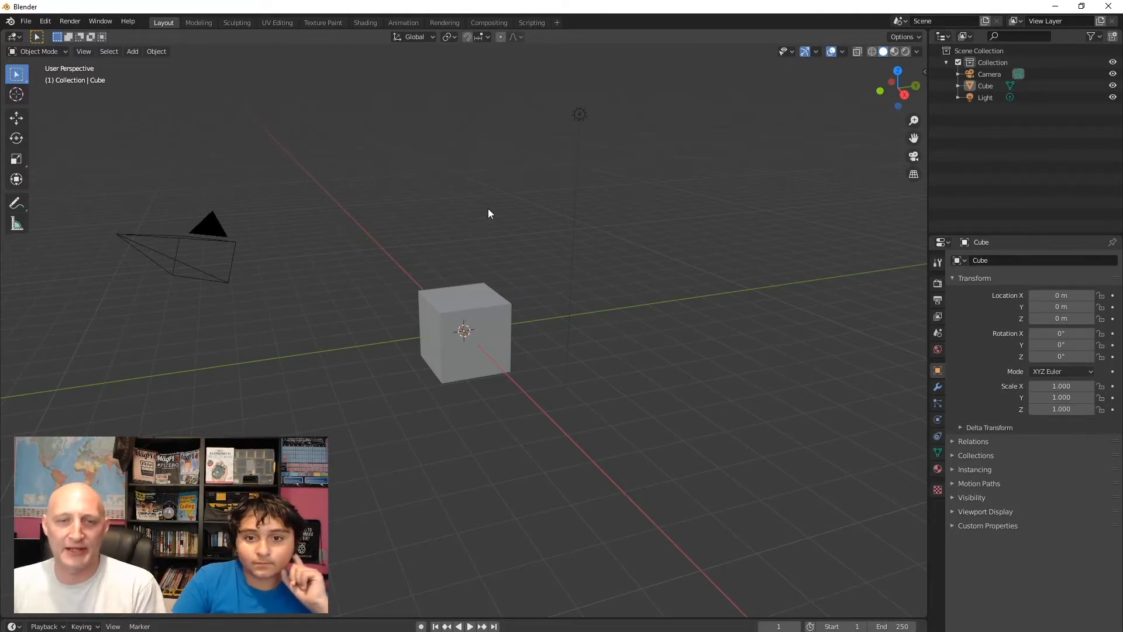
Step: Select the light and use the Move tool to shift it along the Y axis and raise it to about Z 6.63 m
left_click_drag(584, 95, 543, 122)
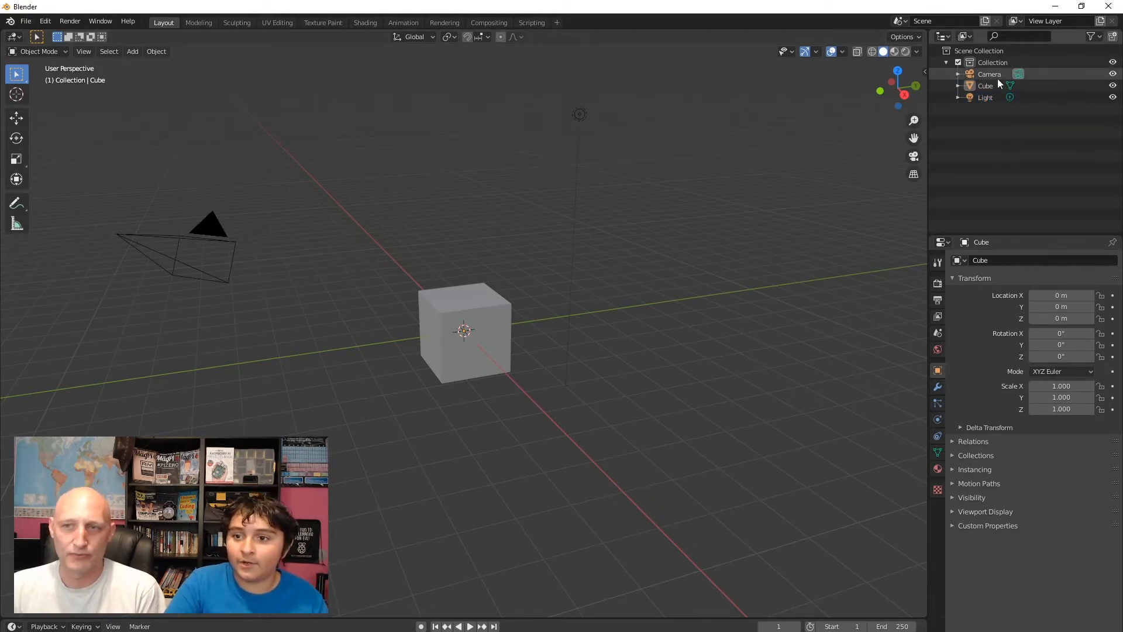
left_click(988, 97)
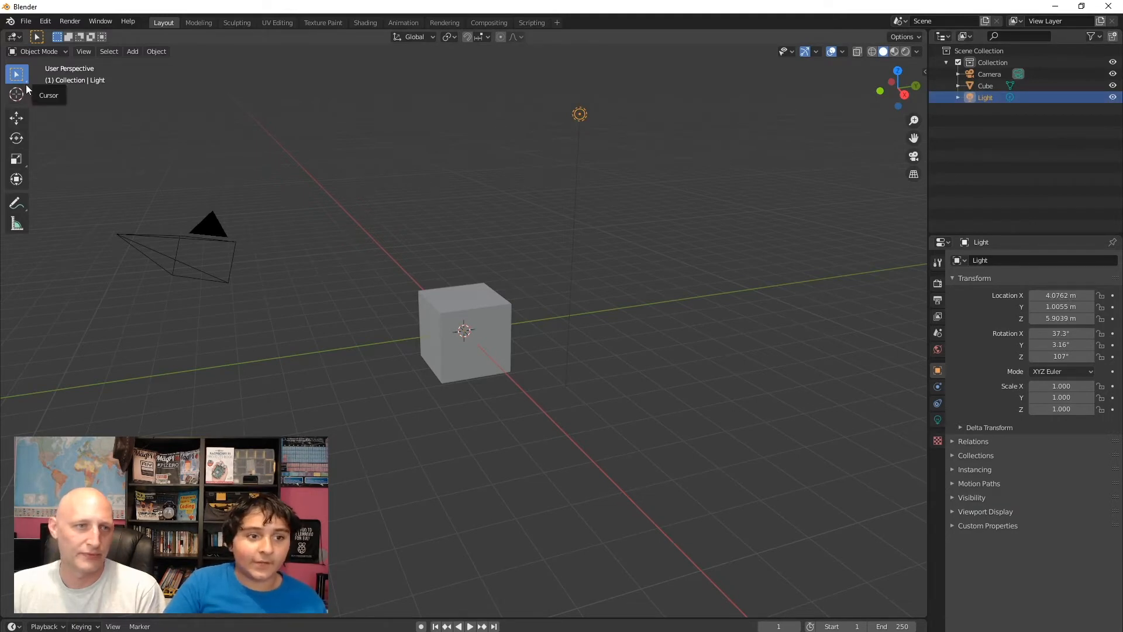
left_click(16, 118)
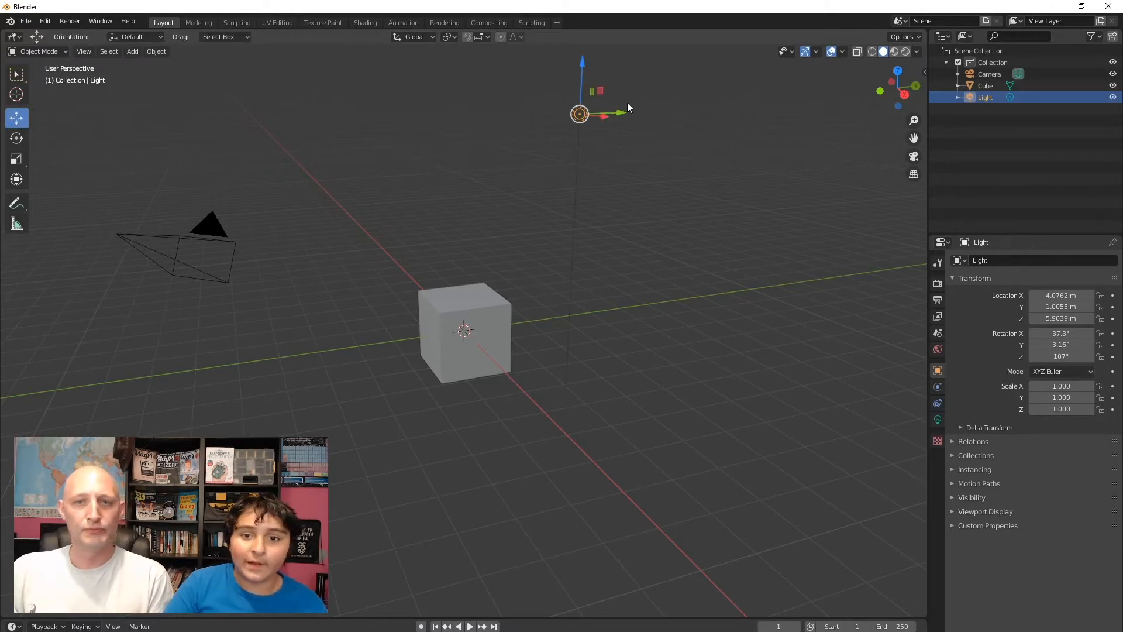
left_click_drag(644, 100, 623, 128)
left_click(579, 115)
middle_click_drag(767, 91, 565, 260)
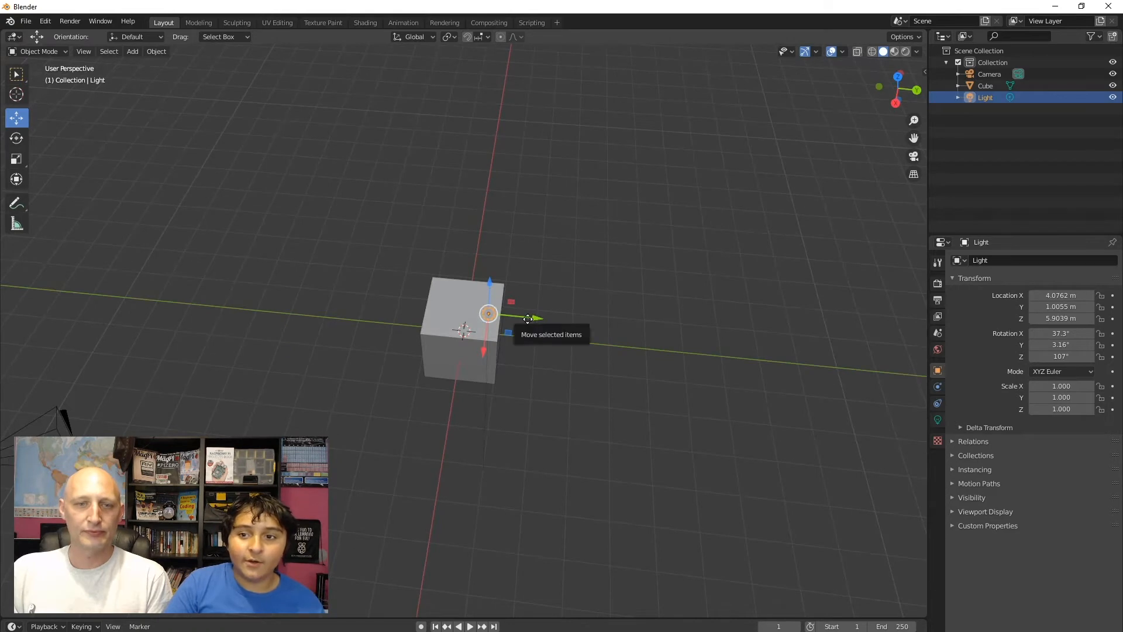
left_click_drag(536, 316, 476, 264)
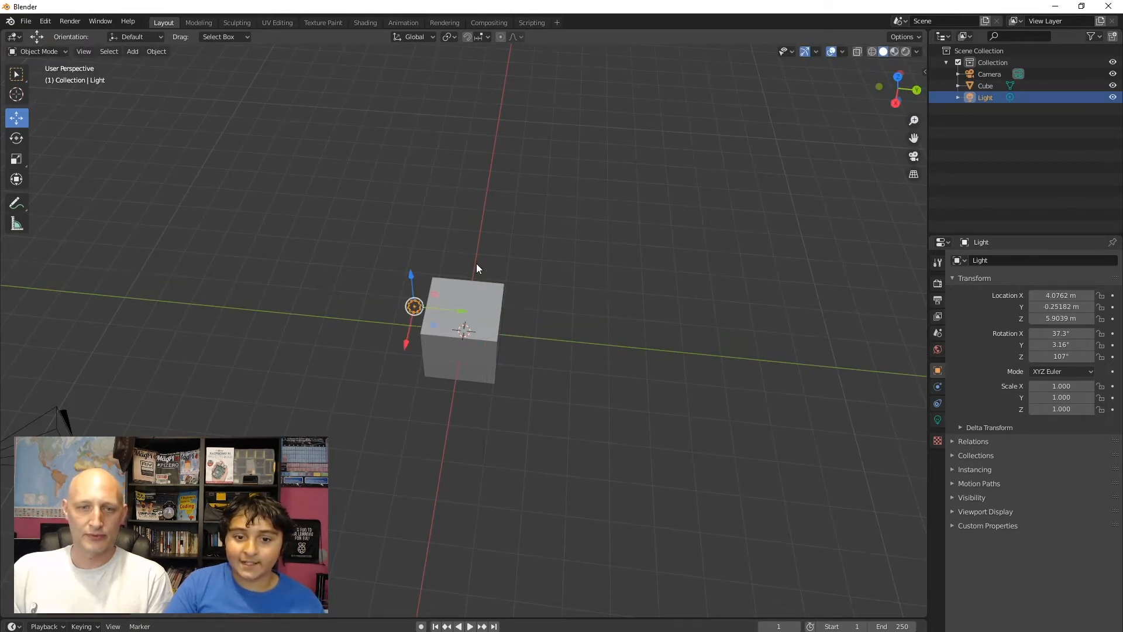
left_click_drag(412, 281, 382, 199)
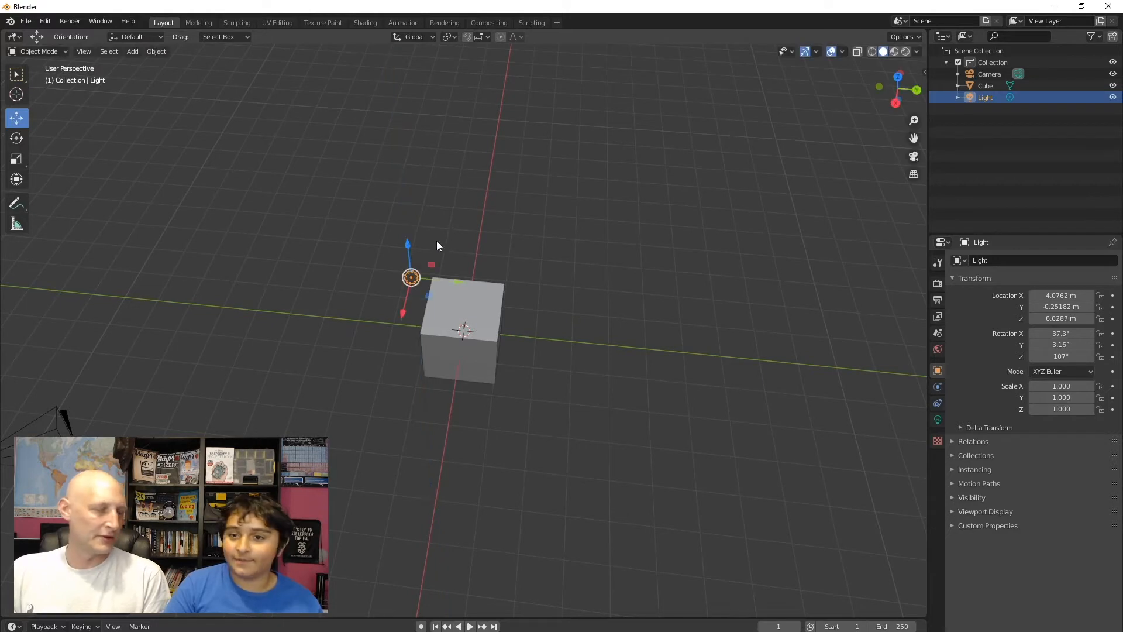
Step: Lower the light to about Z 6.46 m and shift it along the X axis to about 3.34 m
middle_click_drag(527, 247, 546, 210)
middle_click_drag(468, 103, 483, 139)
mouse_move(482, 139)
left_mouse_down()
mouse_move(480, 84)
mouse_move(482, 143)
left_mouse_up()
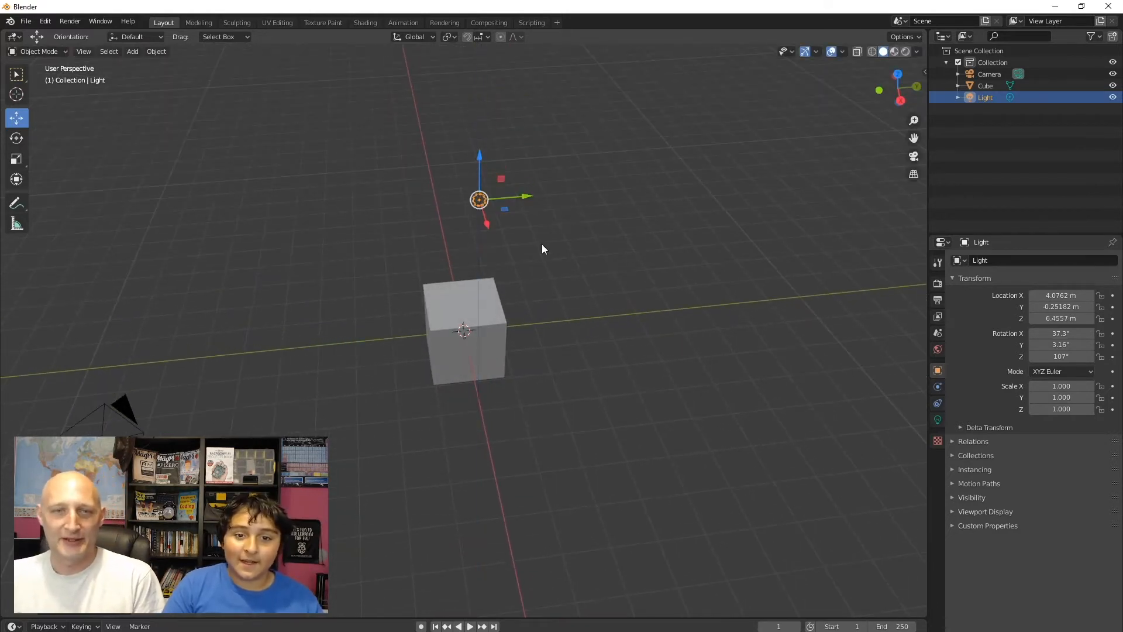
middle_click_drag(541, 245, 603, 246)
left_click_drag(669, 195, 614, 225)
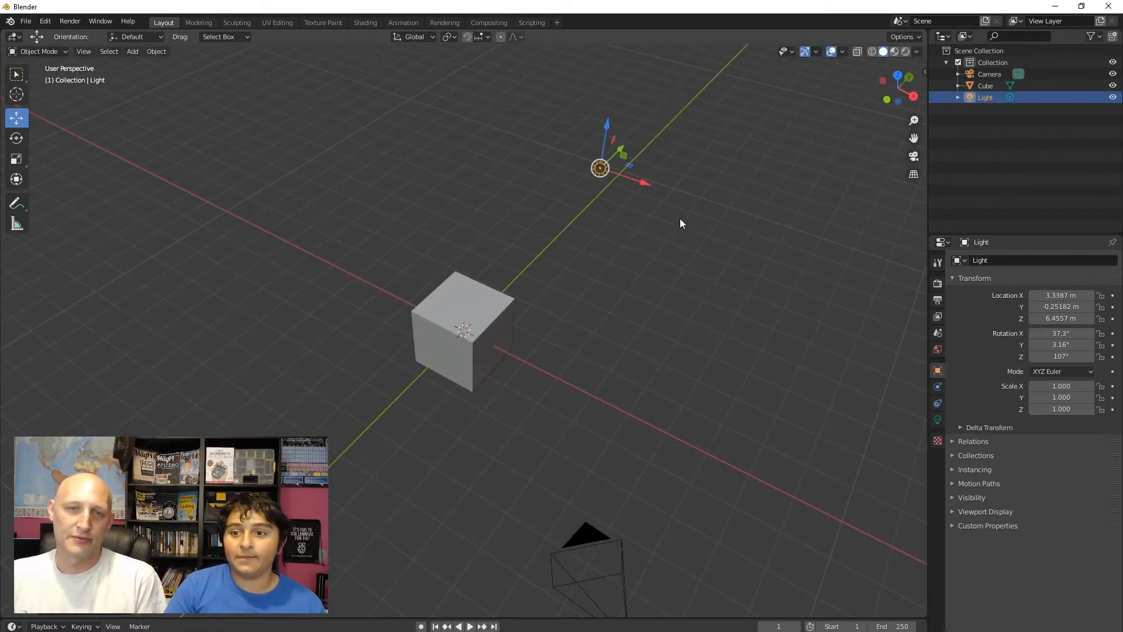
Step: Move the light closer to the cube's height, at about X 0.96 m, Y -3.86 m and Z 3.86 m
middle_click_drag(678, 220, 637, 211)
left_click_drag(555, 180, 336, 243)
middle_click_drag(336, 243, 540, 187)
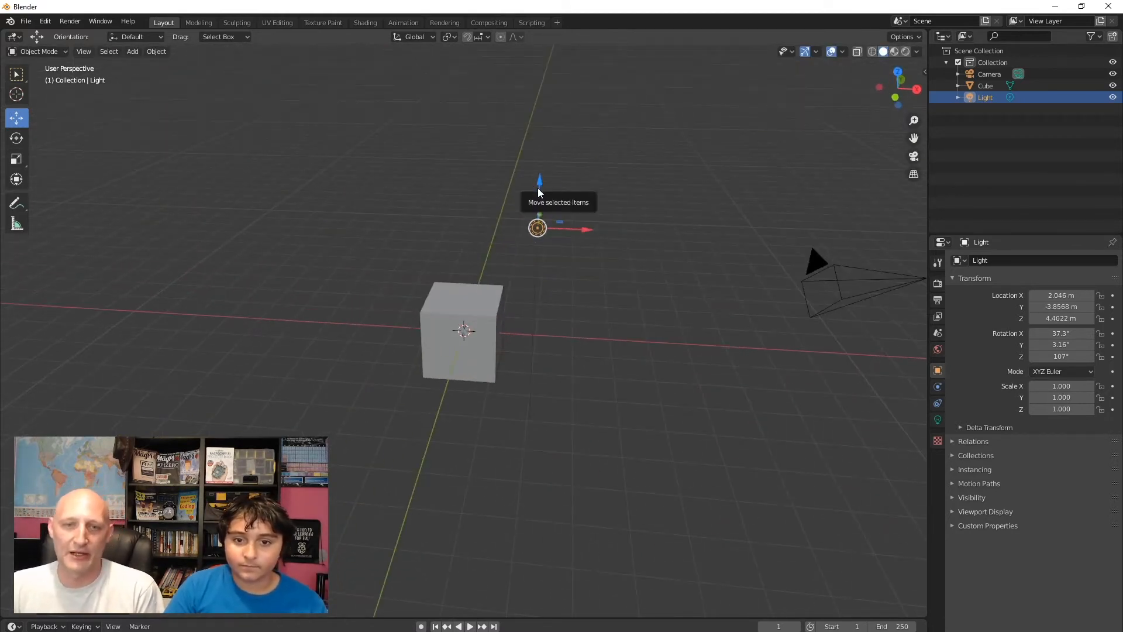
left_click_drag(538, 188, 545, 261)
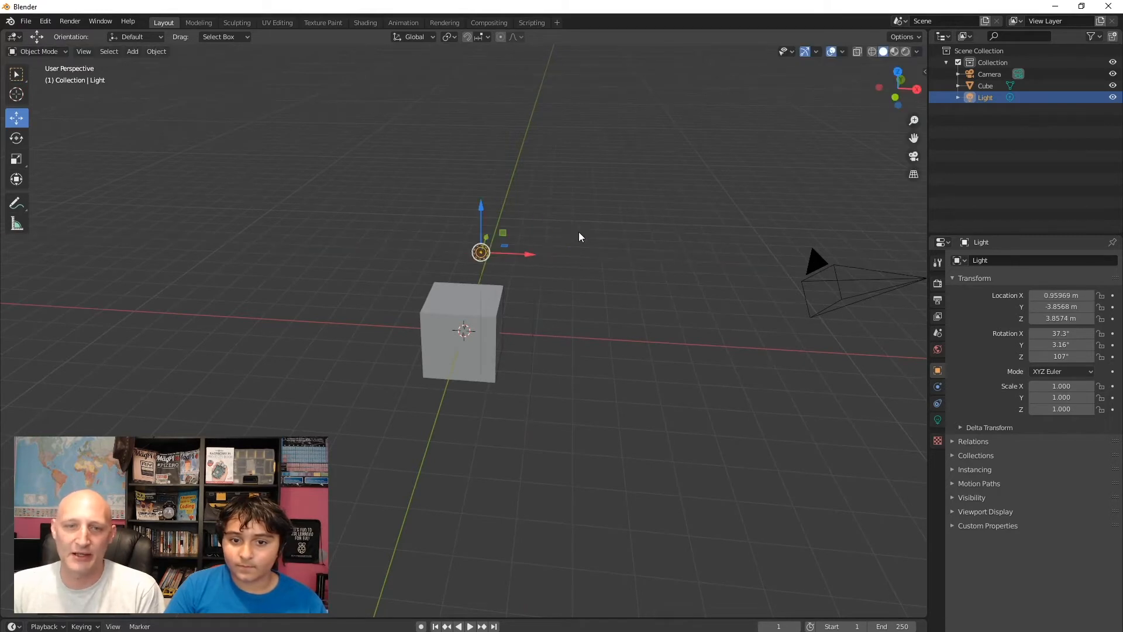
Step: Raise the light to about Z 6.41 m and move it along the X axis to about -2.37 m
middle_click_drag(578, 232, 438, 257)
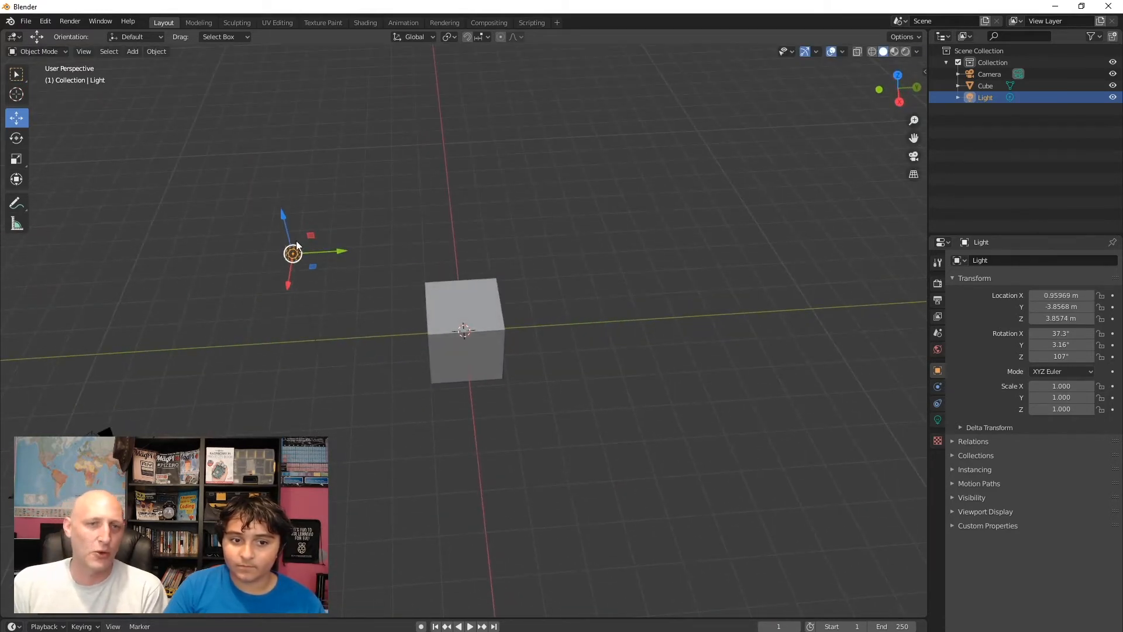
left_click_drag(287, 226, 249, 130)
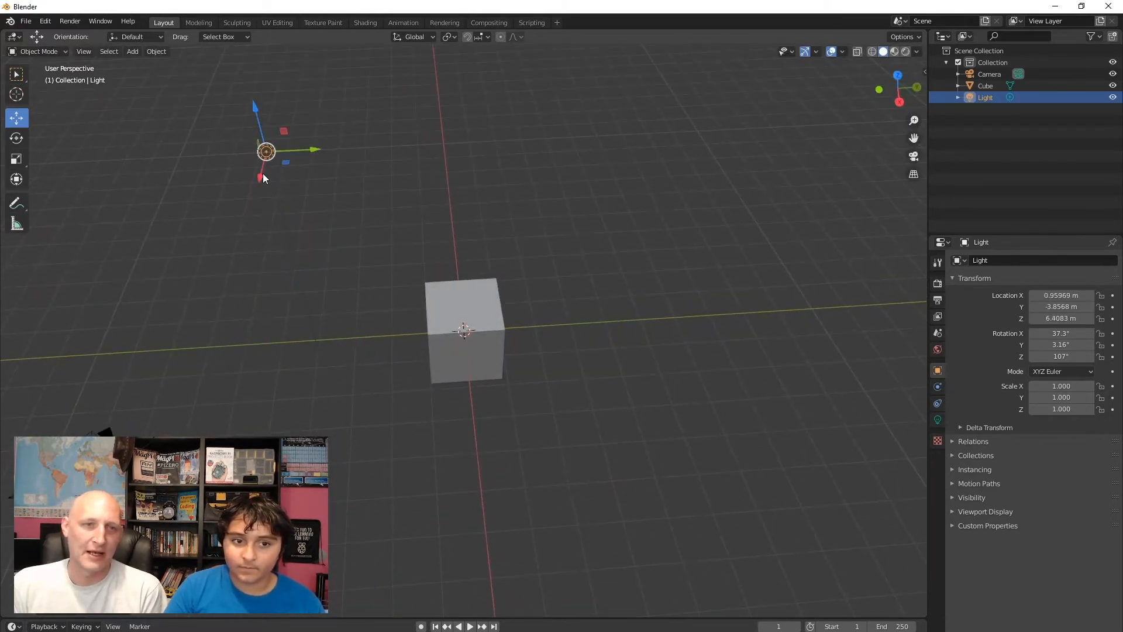
left_click_drag(263, 178, 284, 73)
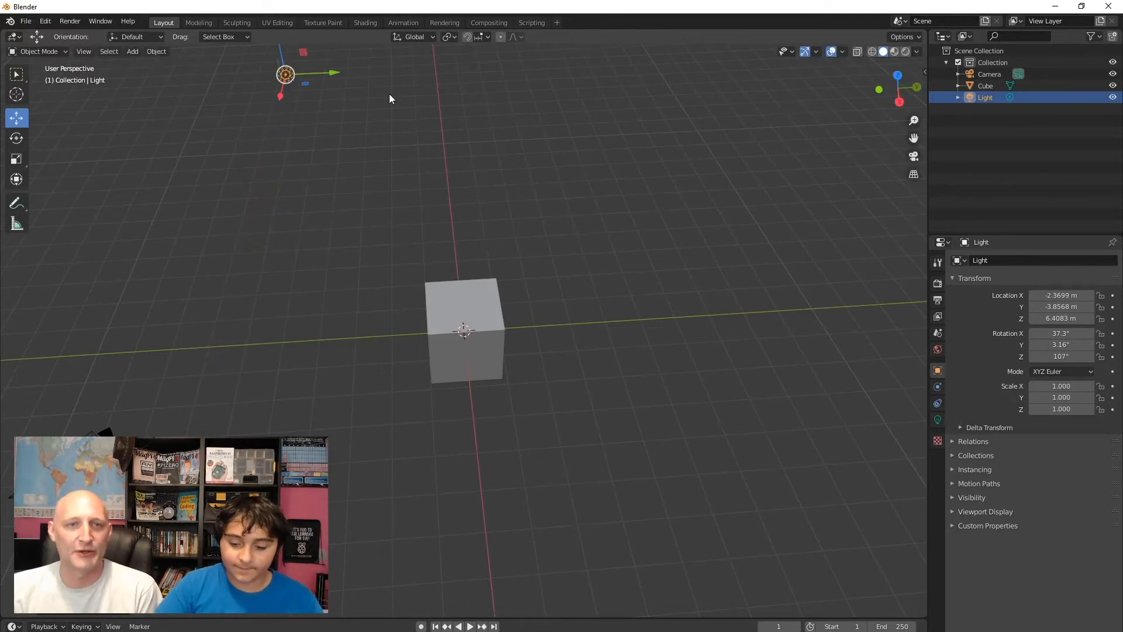
Step: Render the cube again with the light in its new position and close the render result
key("F12")
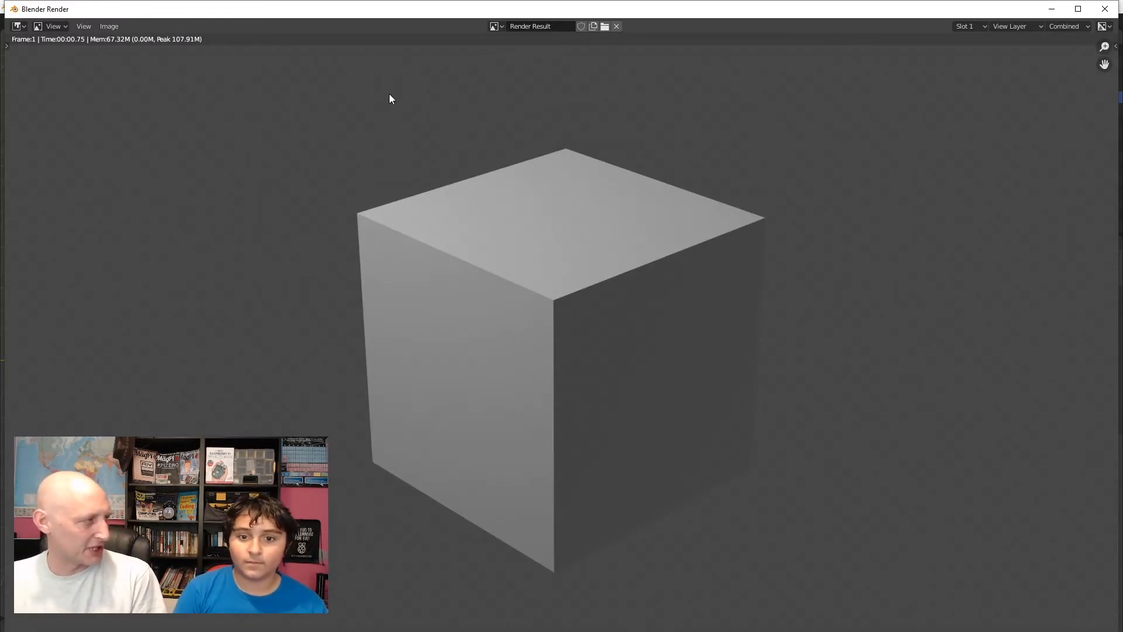
key("Escape")
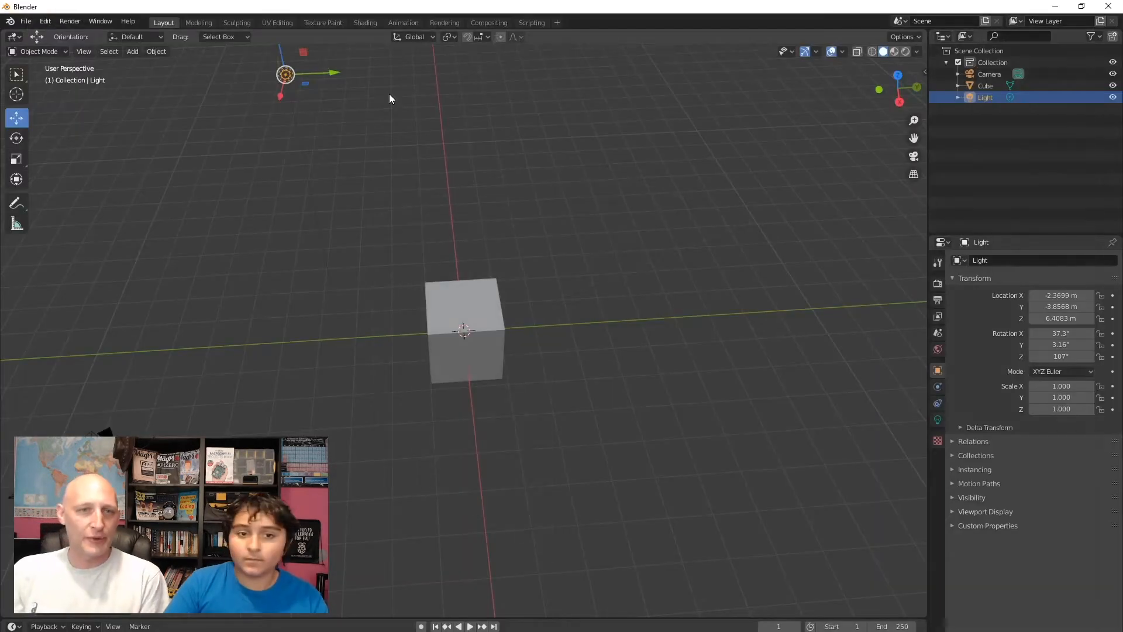
Step: Add a plane mesh and move it beside the cube to about X 2.38 m and Y 0.55 m
left_click(482, 298)
mouse_move(482, 298)
middle_mouse_down()
mouse_move(538, 224)
mouse_move(552, 230)
mouse_move(472, 283)
middle_mouse_up()
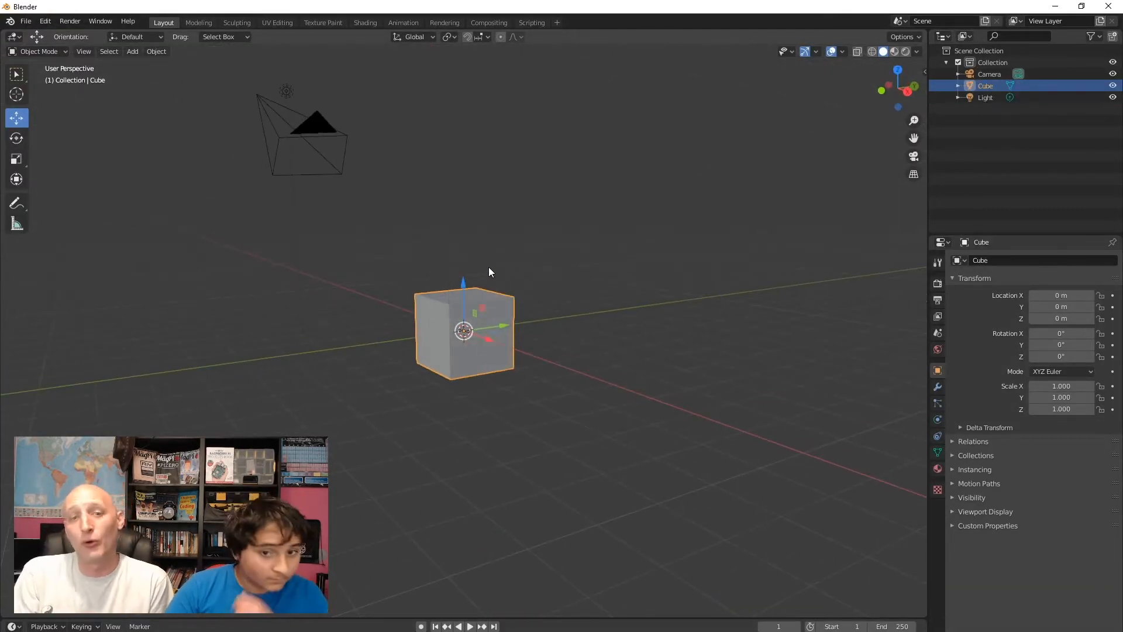
left_click(524, 229)
left_click(144, 50)
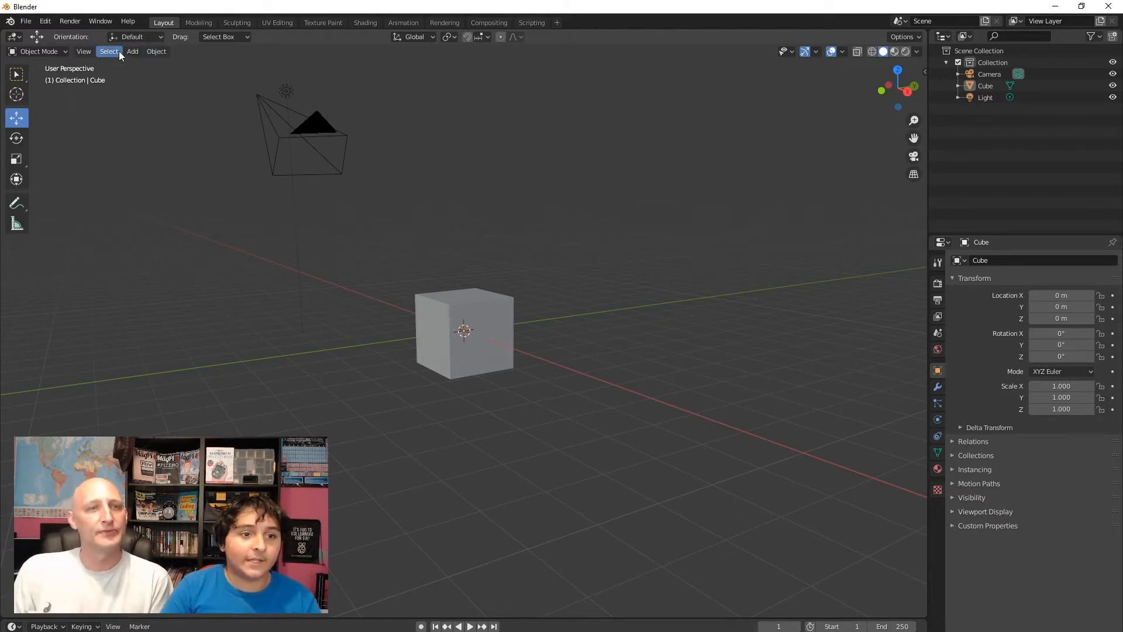
left_click(141, 52)
mouse_move(143, 63)
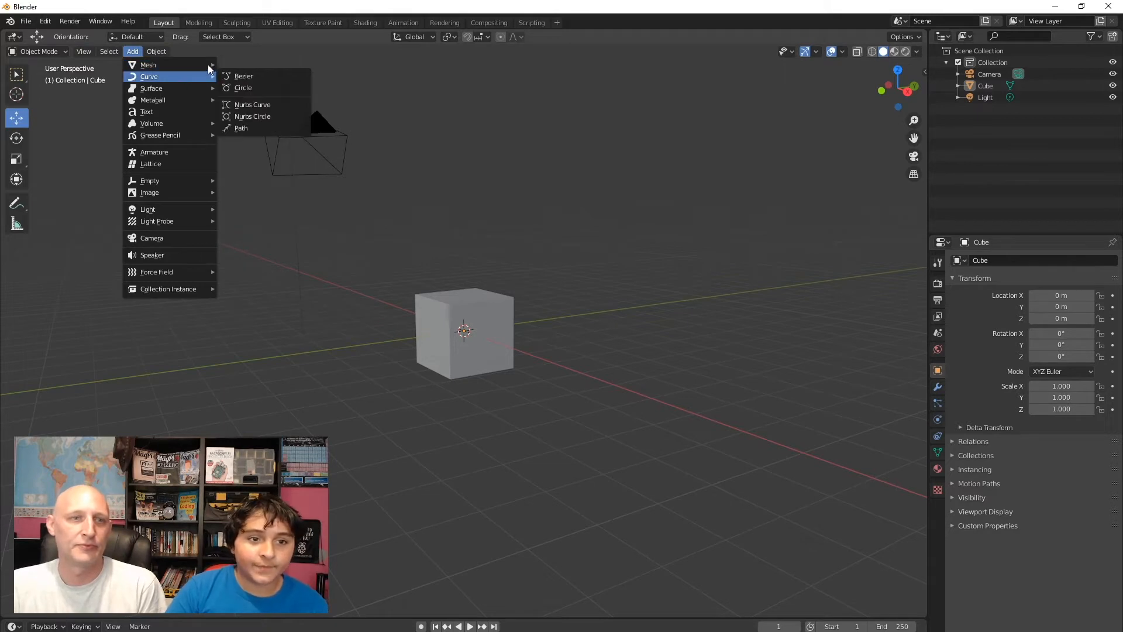
left_click(243, 65)
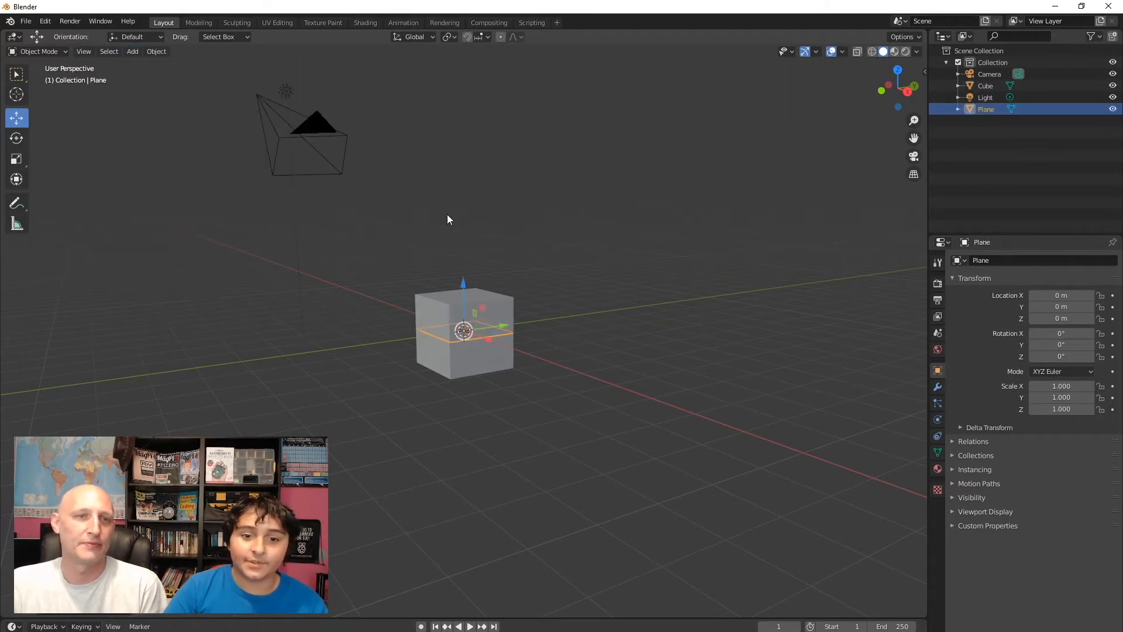
left_click_drag(511, 324, 567, 339)
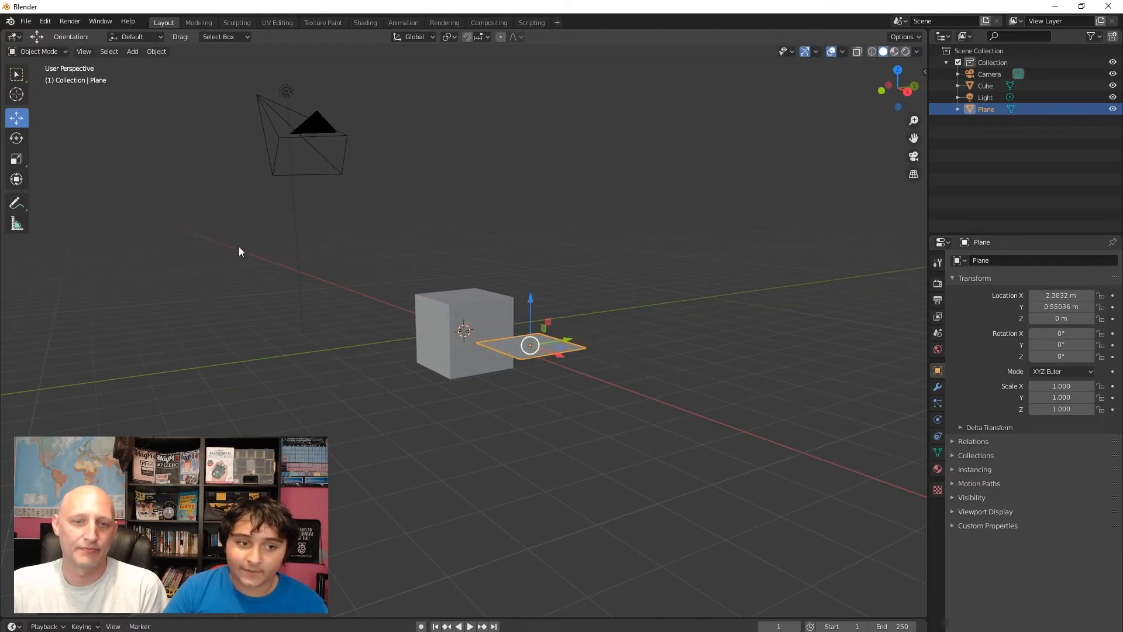
Step: Stretch the plane into a floor by scaling it to about 29.1 in X and 7.8 in Y
left_click(24, 159)
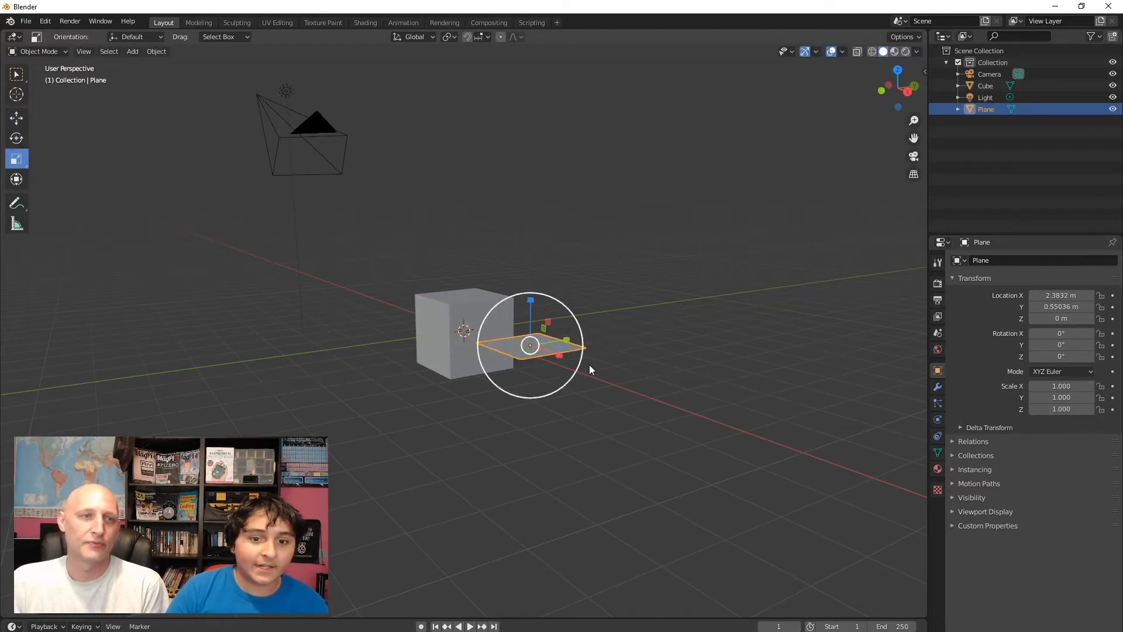
left_click_drag(573, 342, 491, 320)
left_click_drag(559, 354, 802, 606)
middle_click_drag(587, 225, 641, 261)
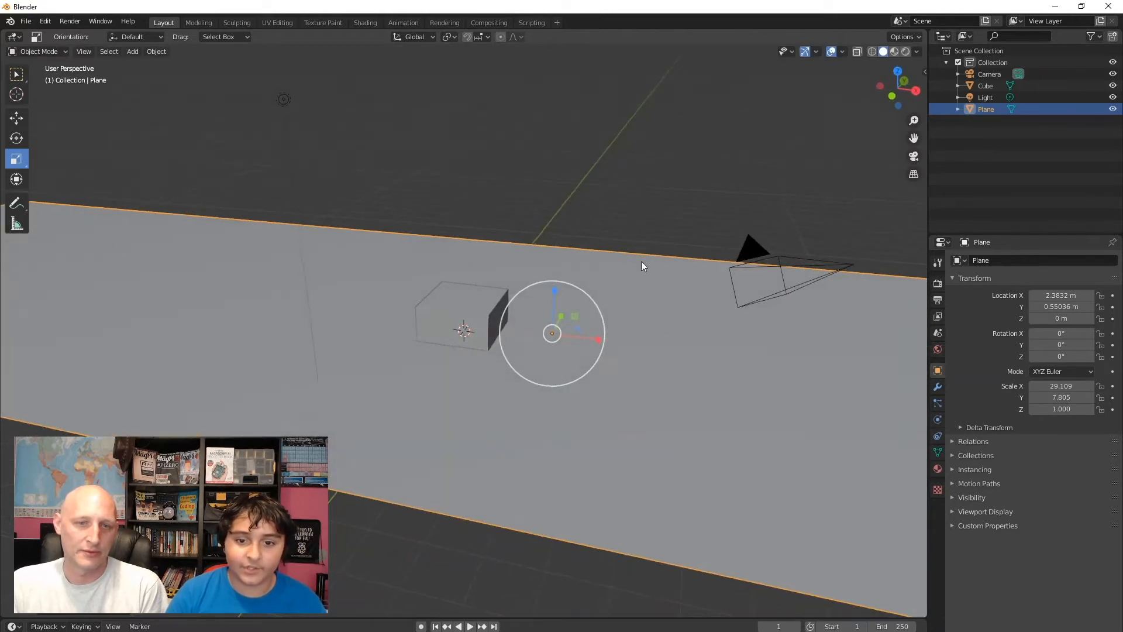
Step: Raise the cube along the Z axis to about 1.53 m so it sits above the plane
left_click(485, 324)
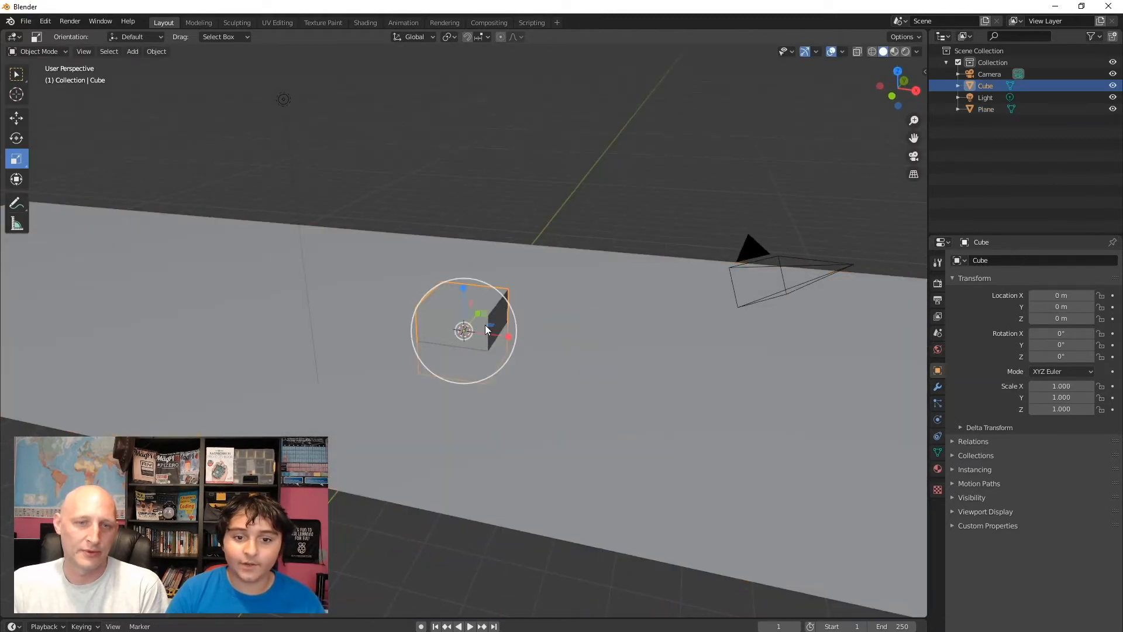
left_click(16, 117)
left_click_drag(458, 298, 464, 226)
scroll(514, 280, "up", 3)
middle_click_drag(514, 280, 476, 198)
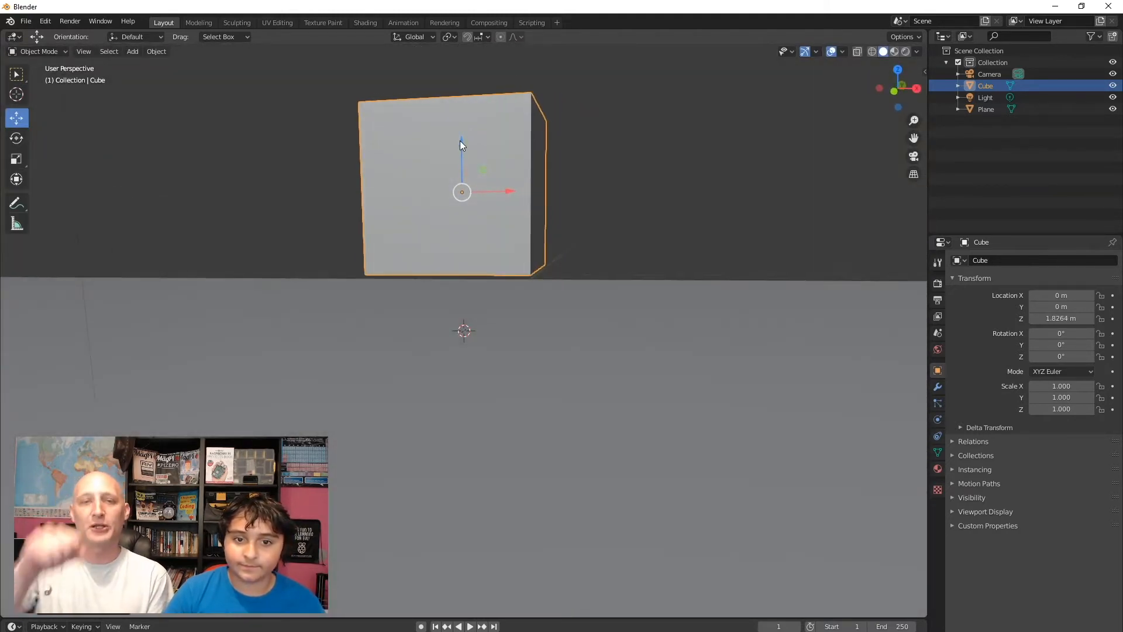
left_click_drag(460, 142, 464, 169)
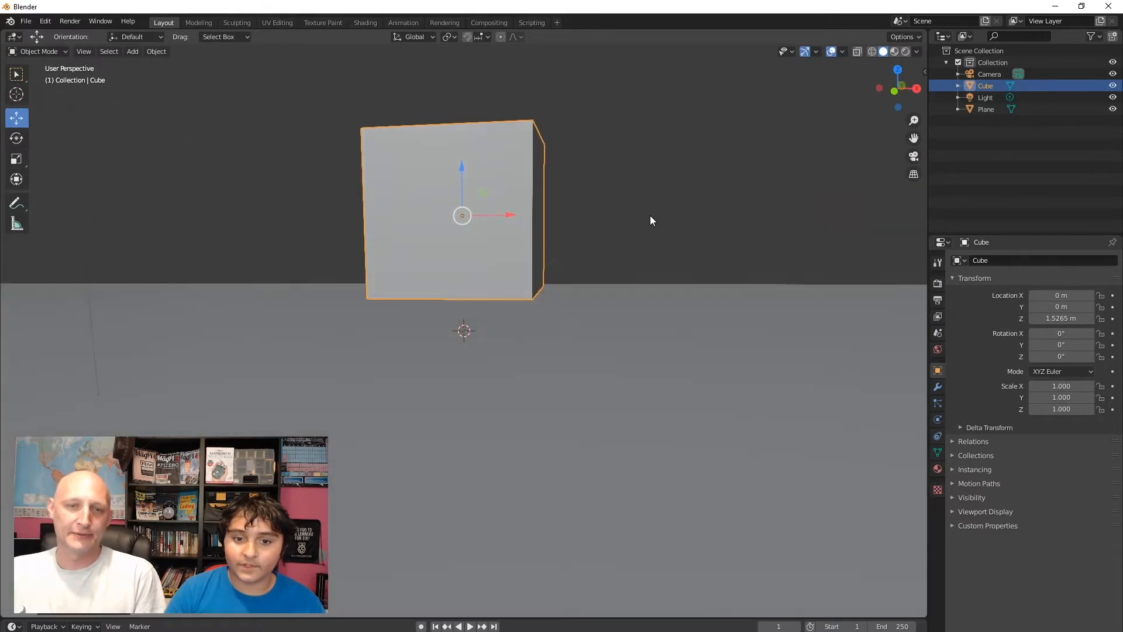
Step: Enlarge the plane on all axes to a scale of about X 175, Y 46.9 and Z 6, and render the scene
middle_click_drag(650, 220, 614, 262)
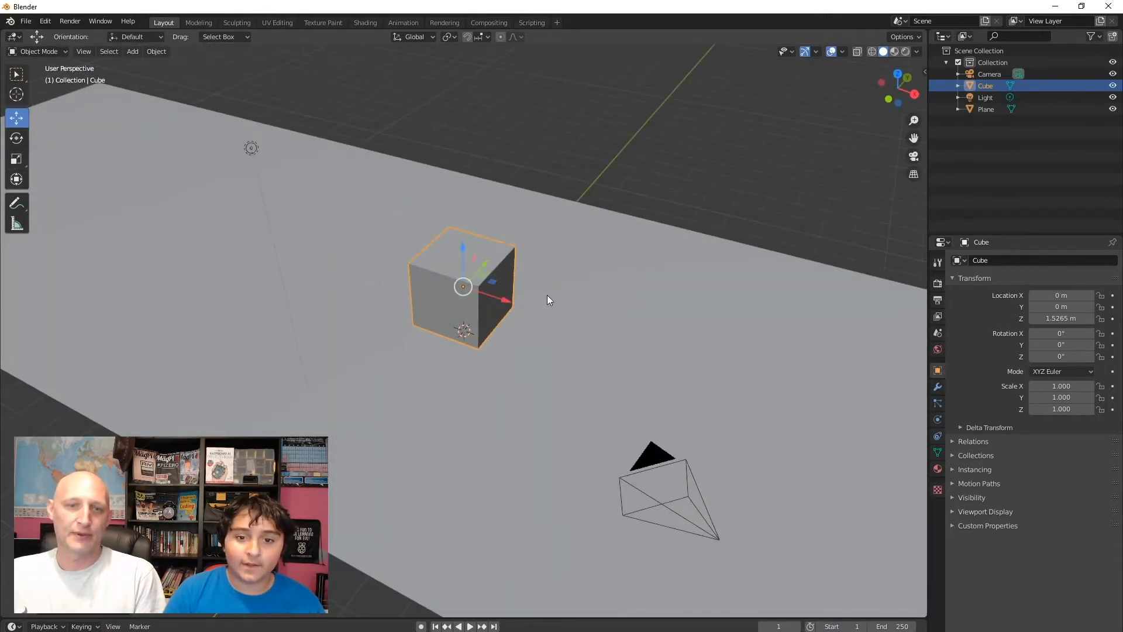
left_click(629, 239)
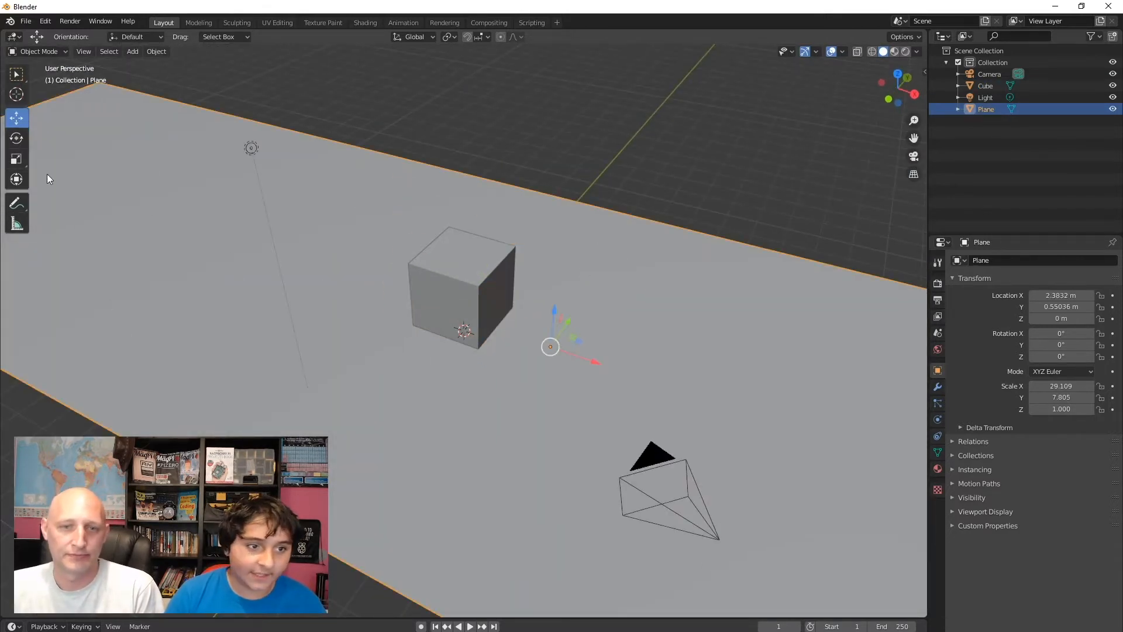
left_click(16, 159)
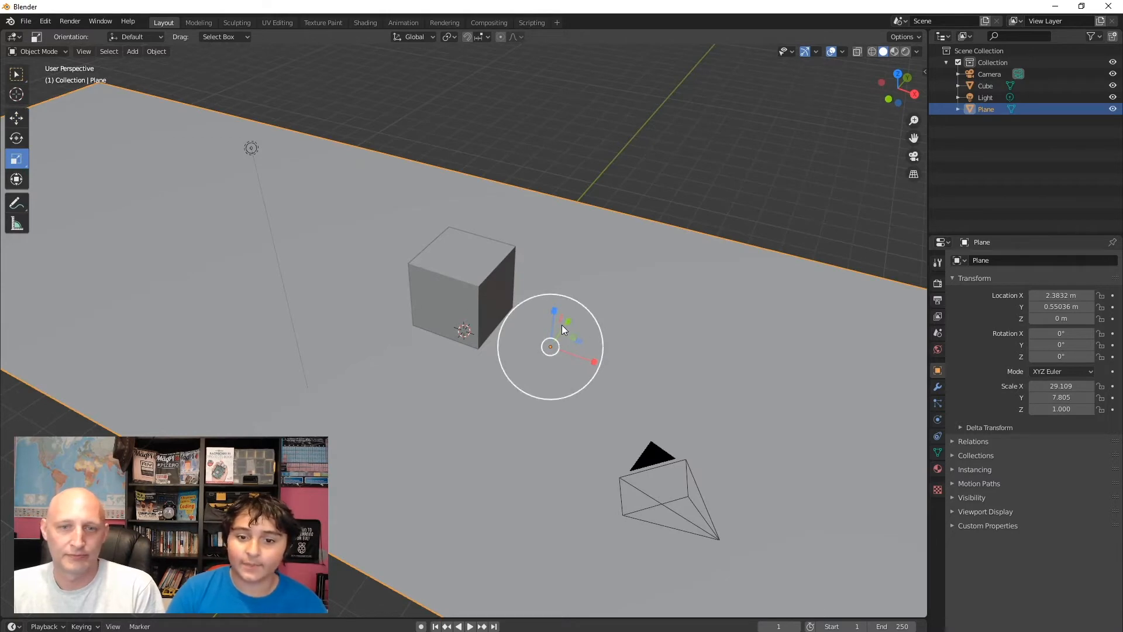
key("s")
left_click(661, 229)
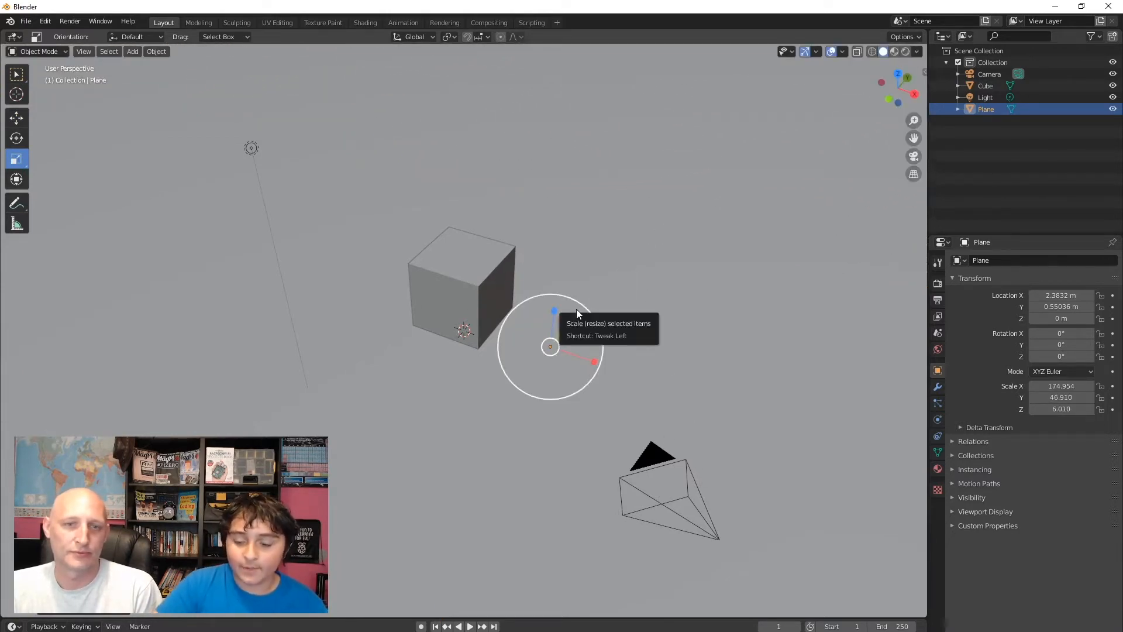
key("F12")
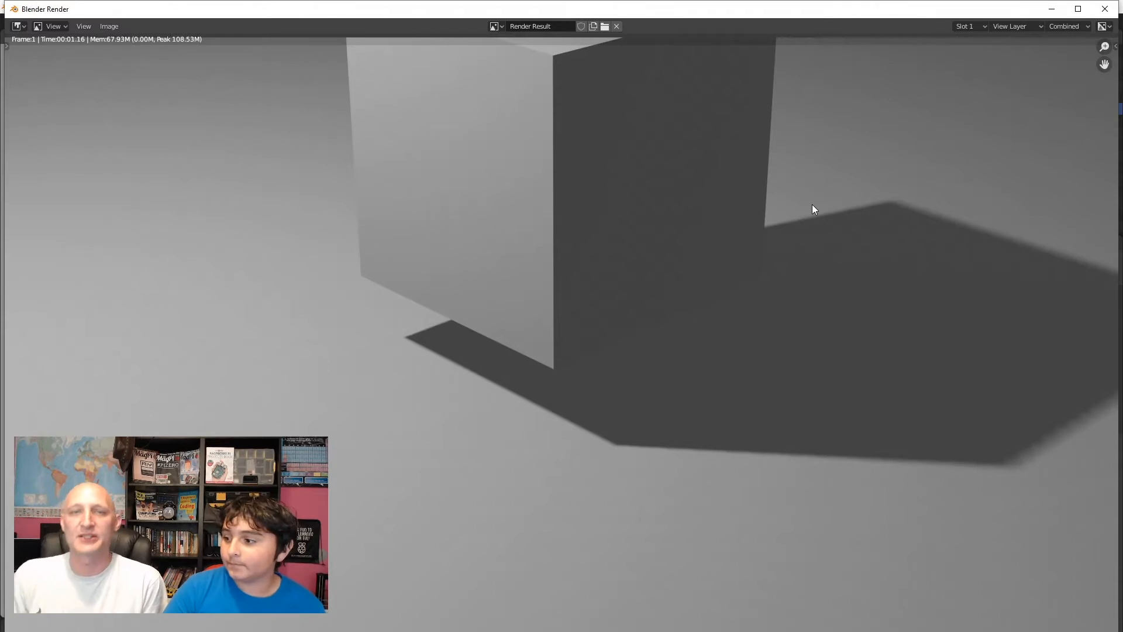
key("Escape")
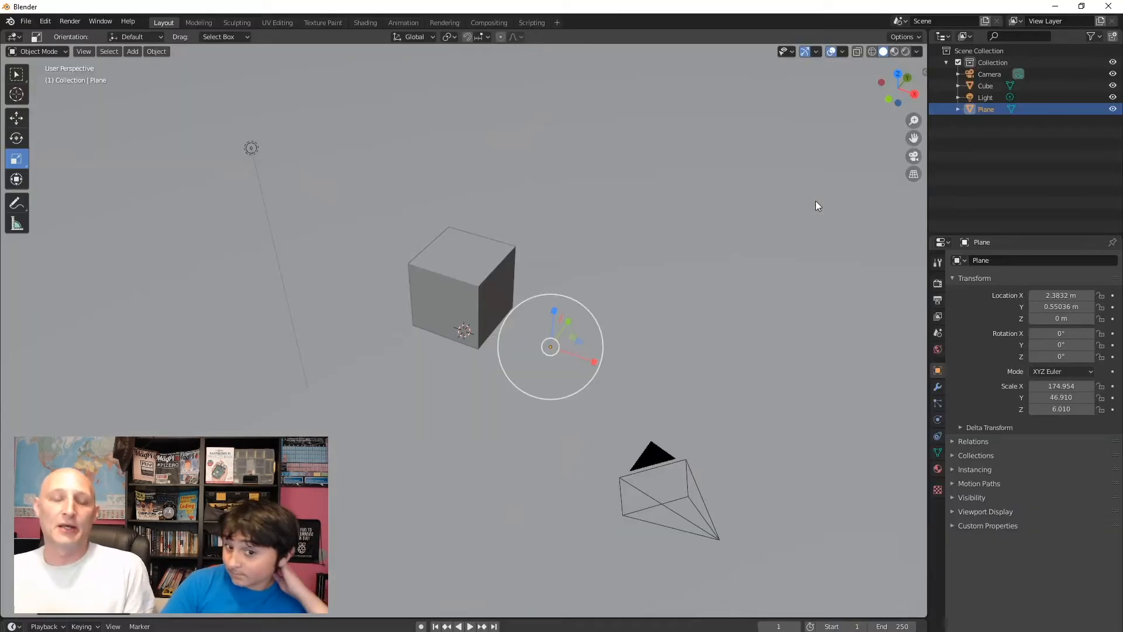
Step: Move the camera to about Y -6.59 m and Z 5.86 m, and render the scene from its new position
left_click(643, 479)
left_click(16, 118)
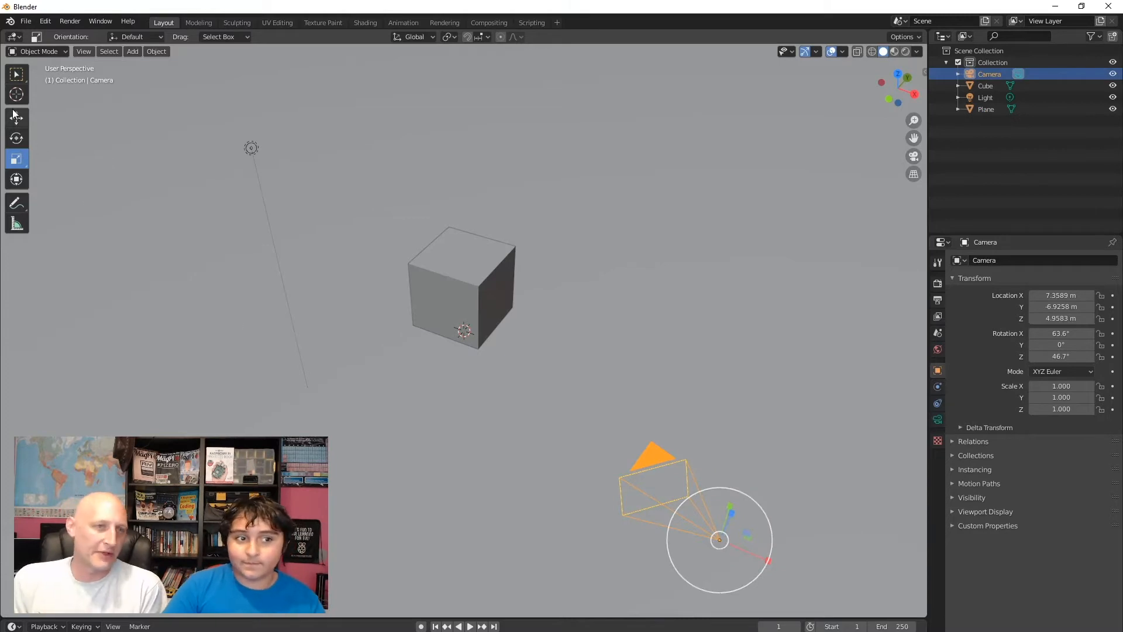
left_click_drag(734, 507, 797, 447)
middle_click_drag(797, 447, 779, 428)
left_click_drag(469, 276, 433, 160)
key("F12")
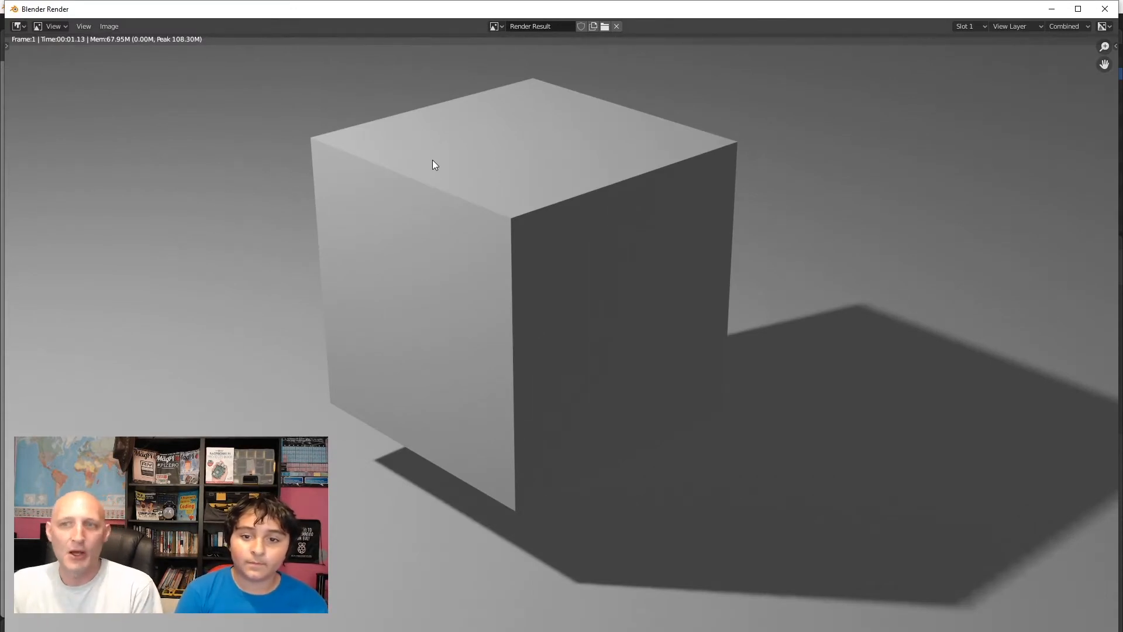
key("Escape")
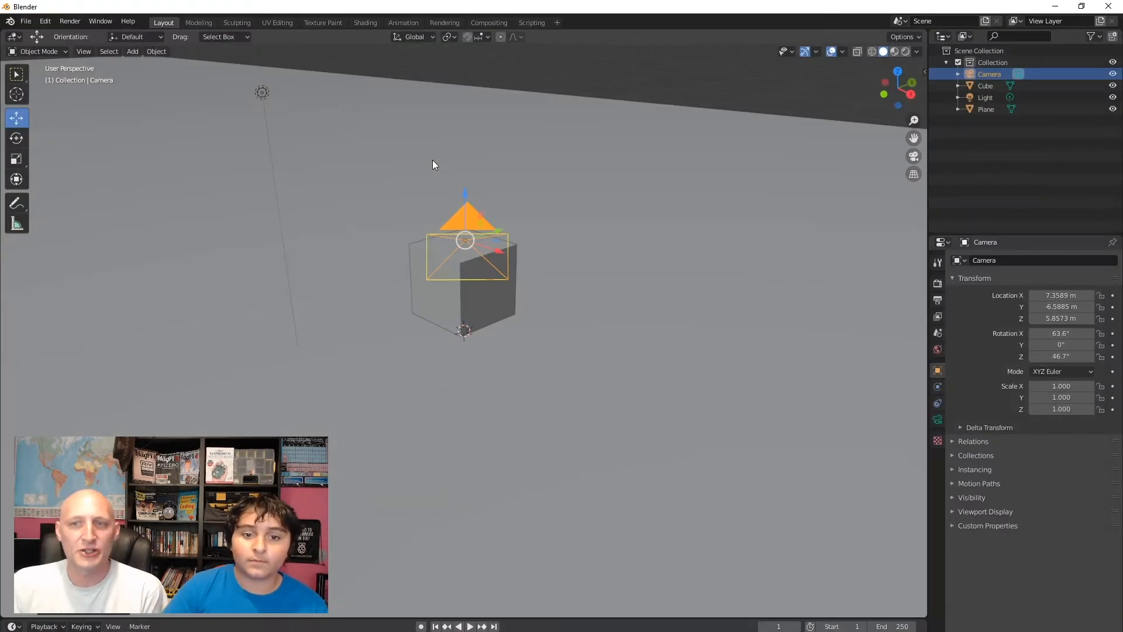
left_click(262, 92)
mouse_move(367, 136)
middle_mouse_down()
mouse_move(409, 132)
mouse_move(376, 133)
middle_mouse_up()
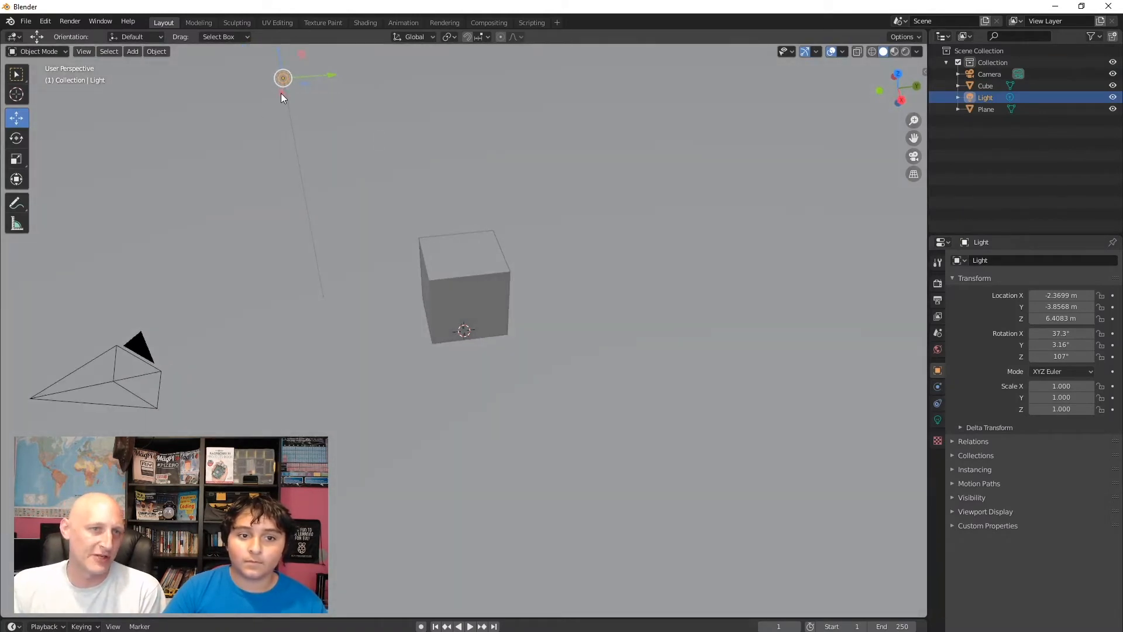
Step: Reset the plane's size by setting its X, Y and Z scale to 1
left_click(732, 228)
scroll(733, 316, "down", 8)
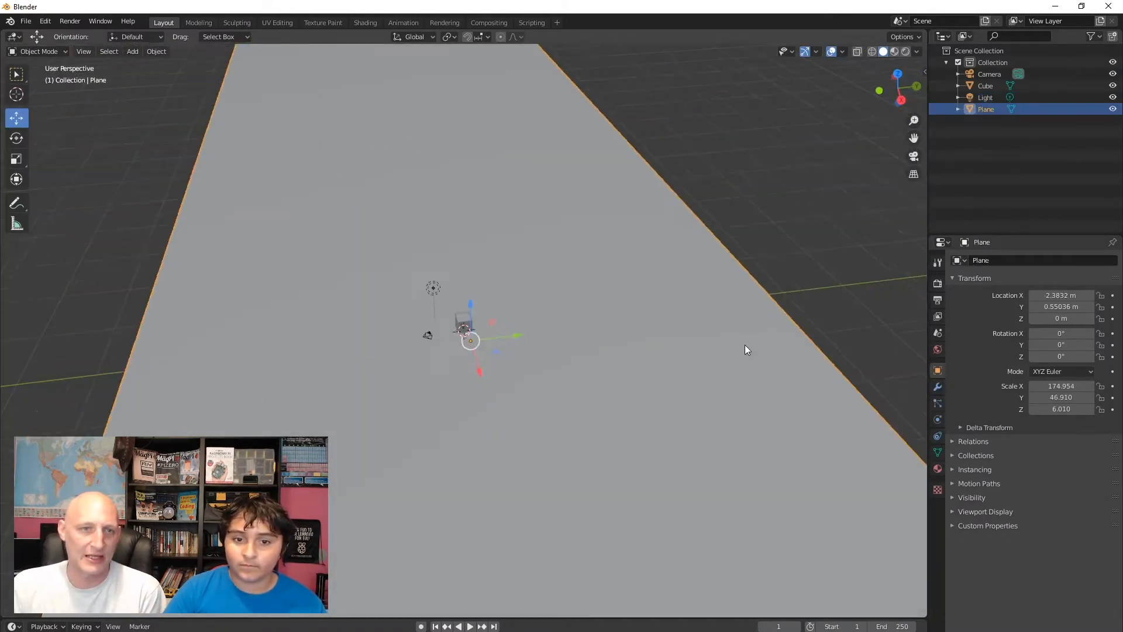
scroll(738, 358, "down", 6)
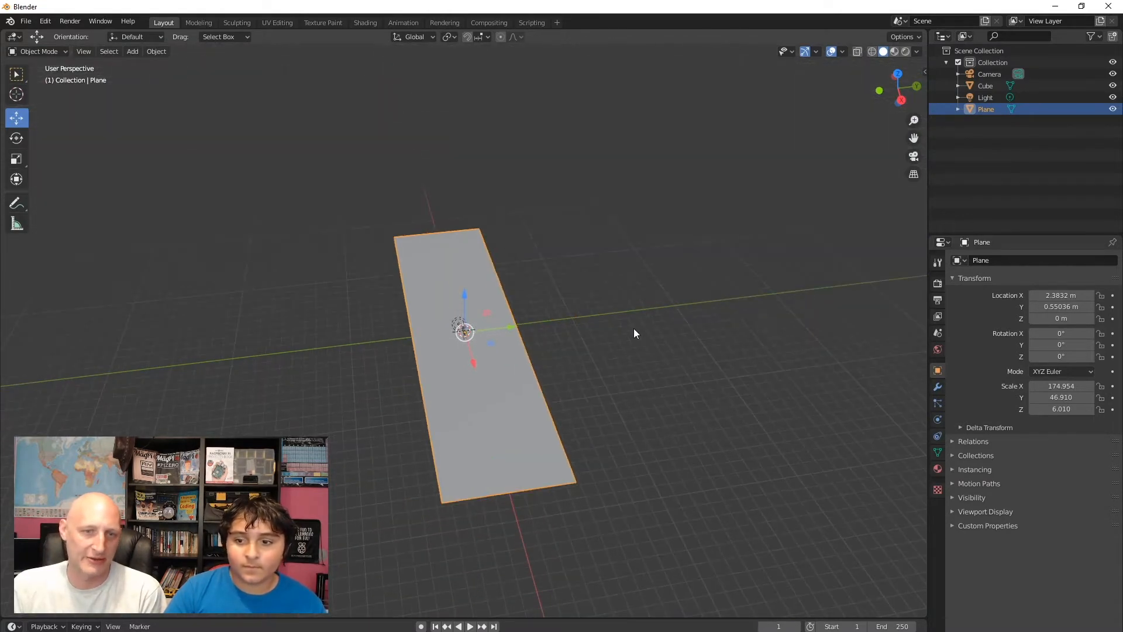
middle_click_drag(634, 333, 614, 292)
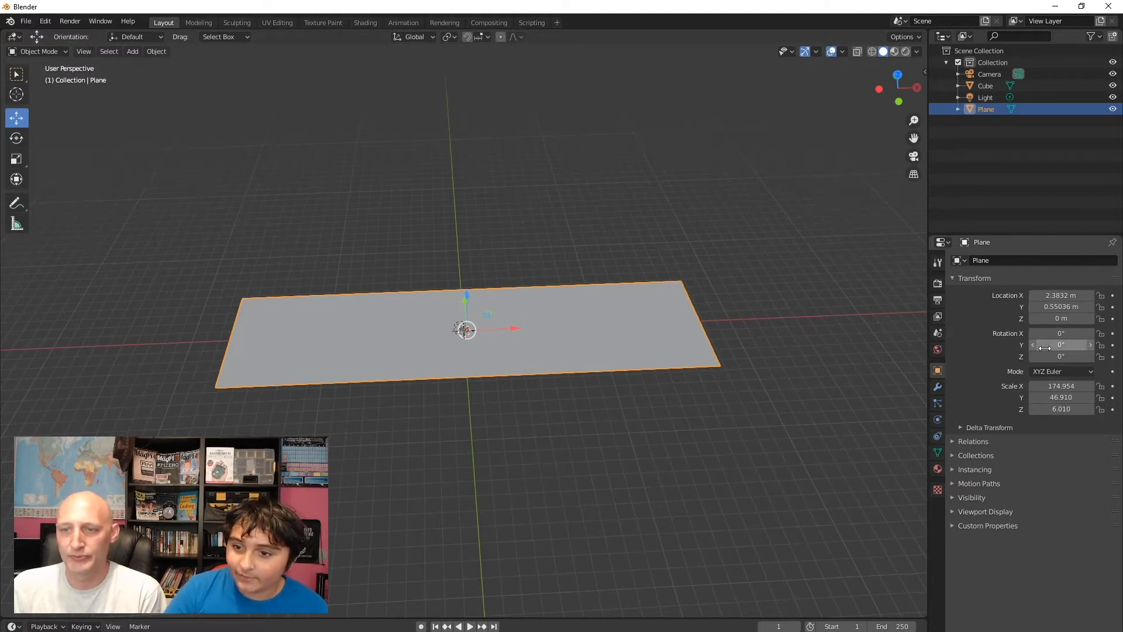
left_click(1075, 385)
type("0")
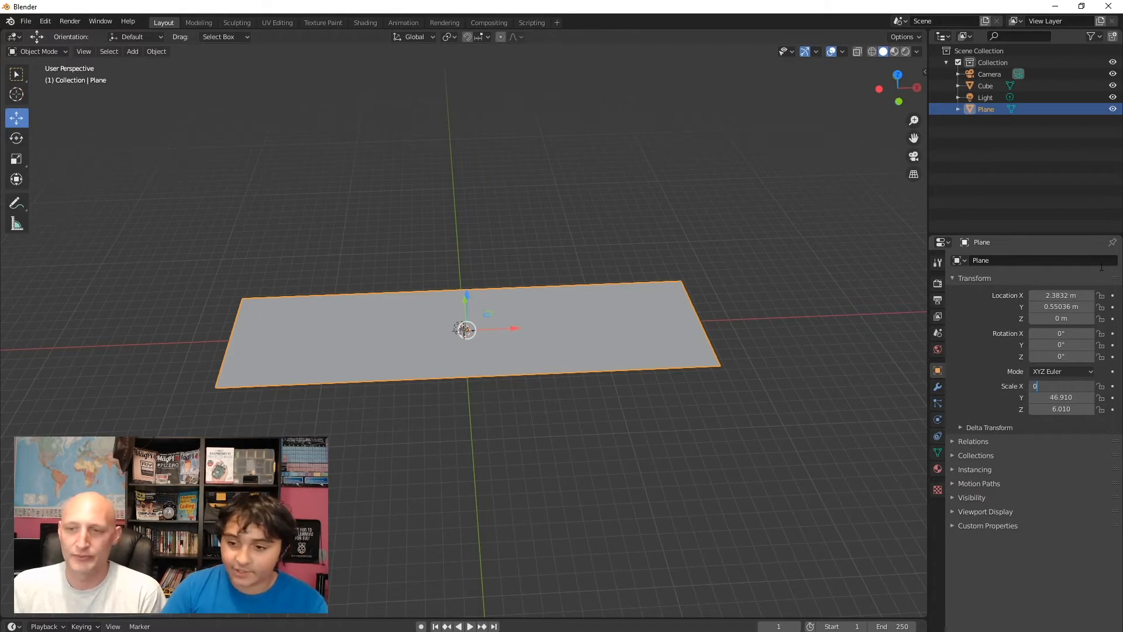
key("BackSpace")
type("1")
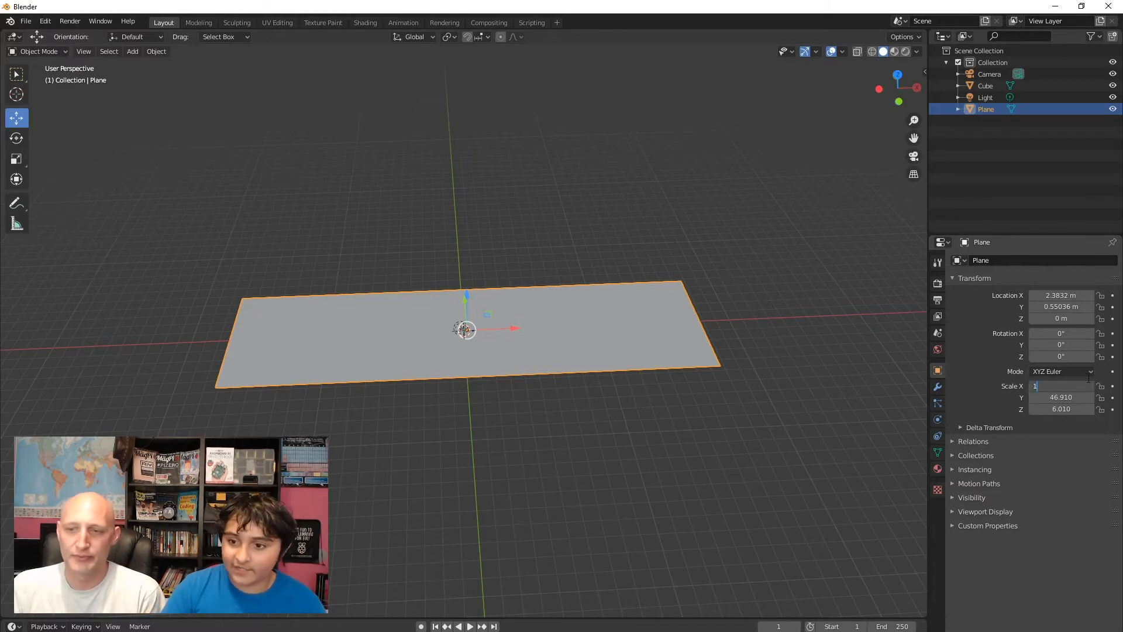
left_click(1062, 397)
type("1")
key("Return")
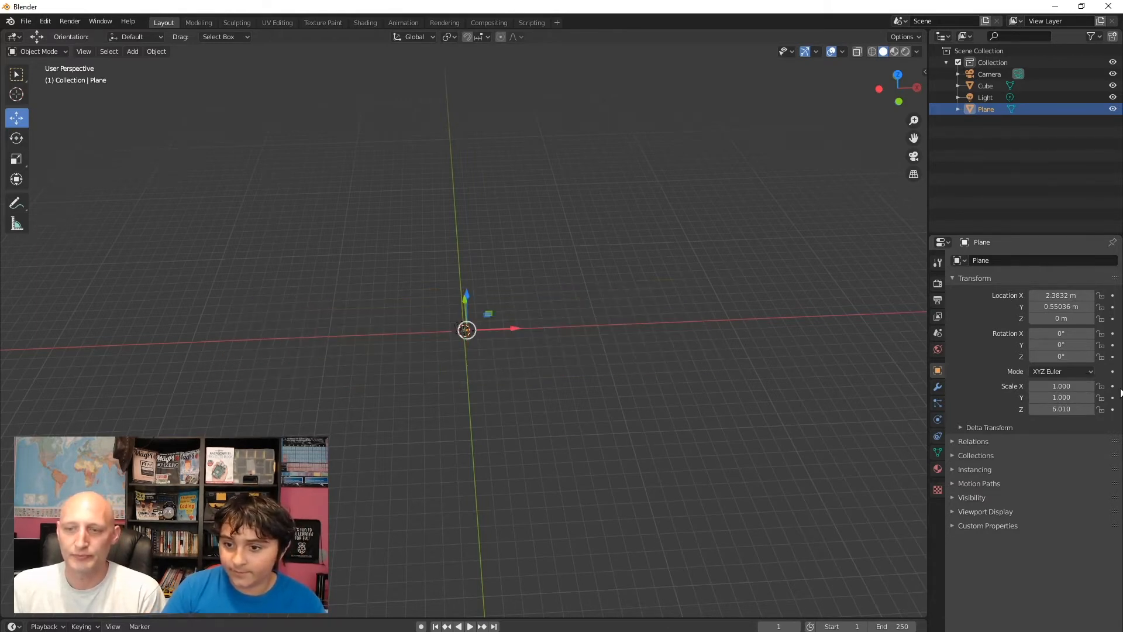
left_click(1051, 409)
type("1")
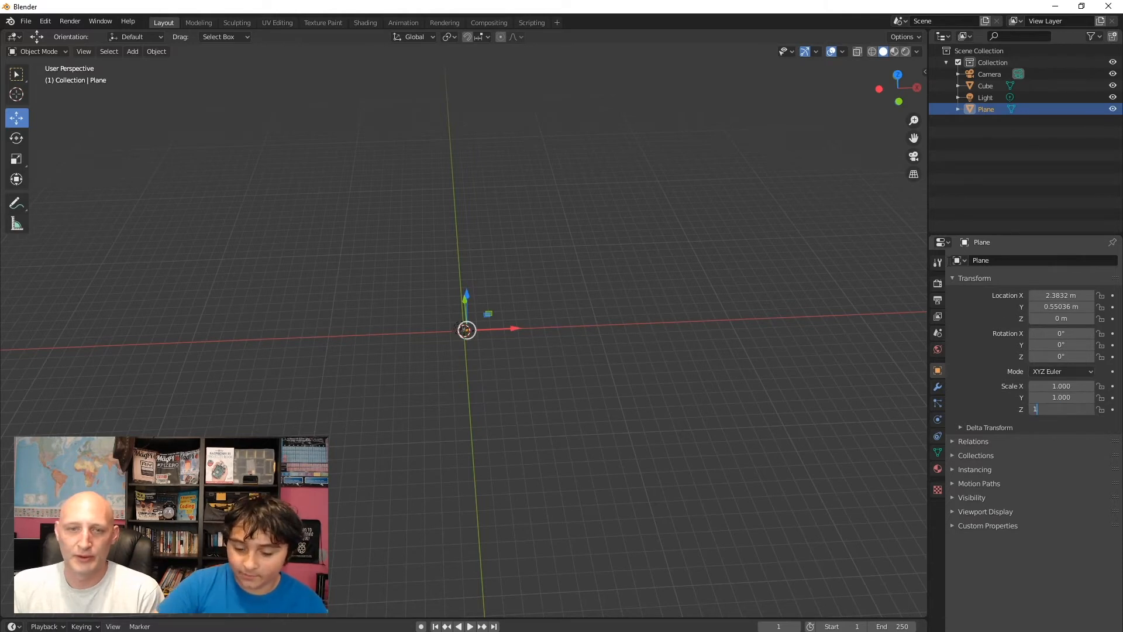
key("Return")
Step: Center the plane beneath the cube by setting its X and Y location to 0 m
scroll(479, 343, "up", 18)
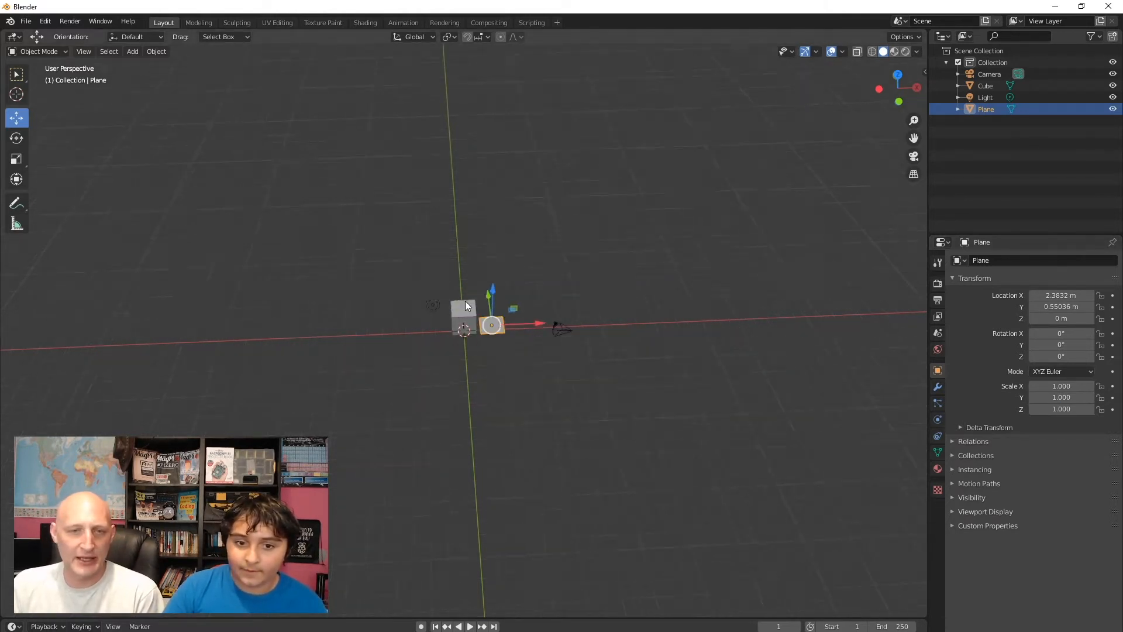
middle_click_drag(669, 303, 559, 289)
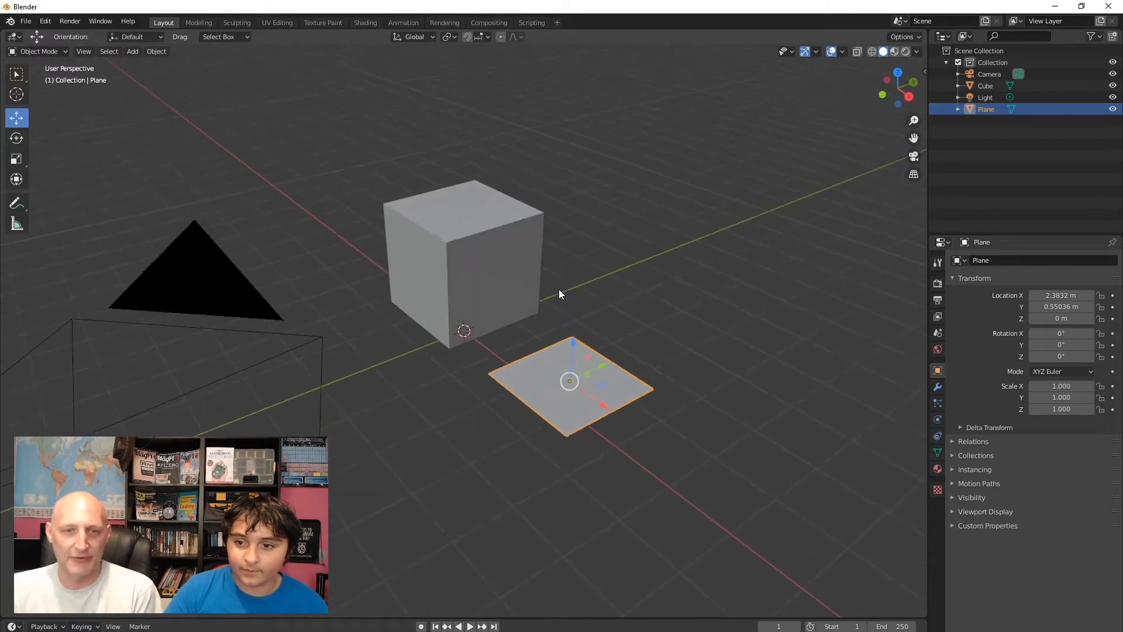
left_click(1046, 295)
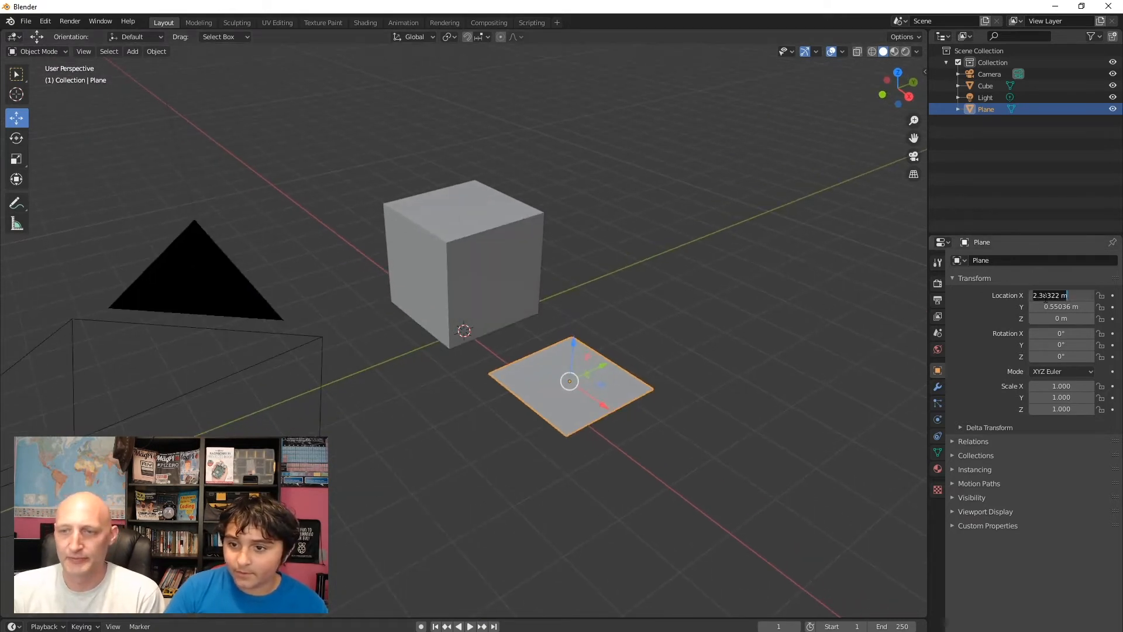
type("0")
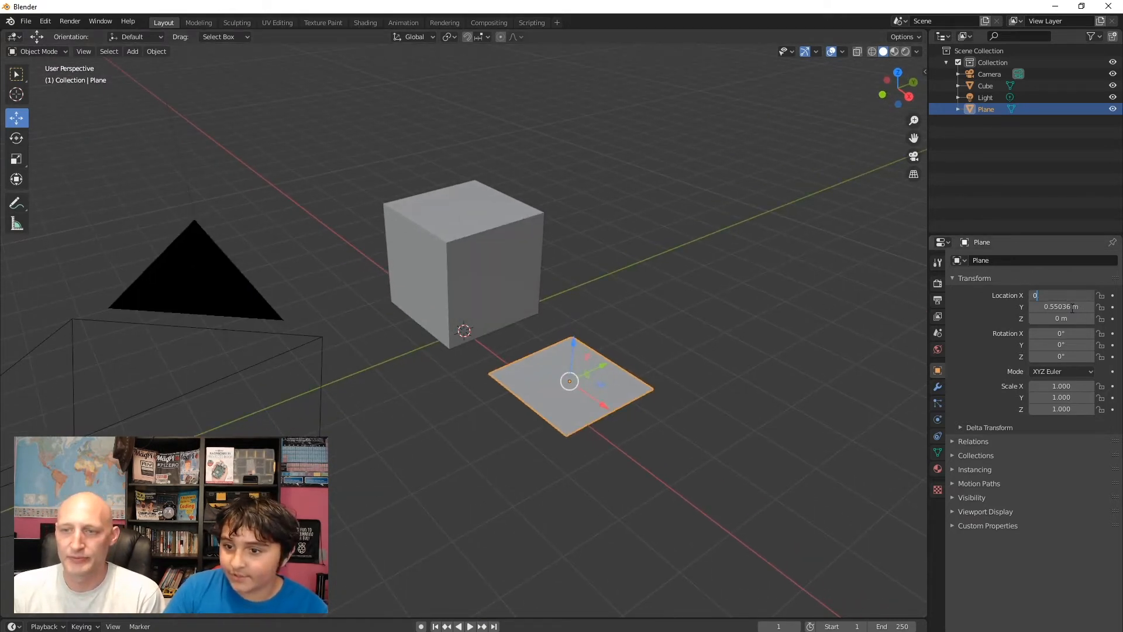
key("Tab")
type("0")
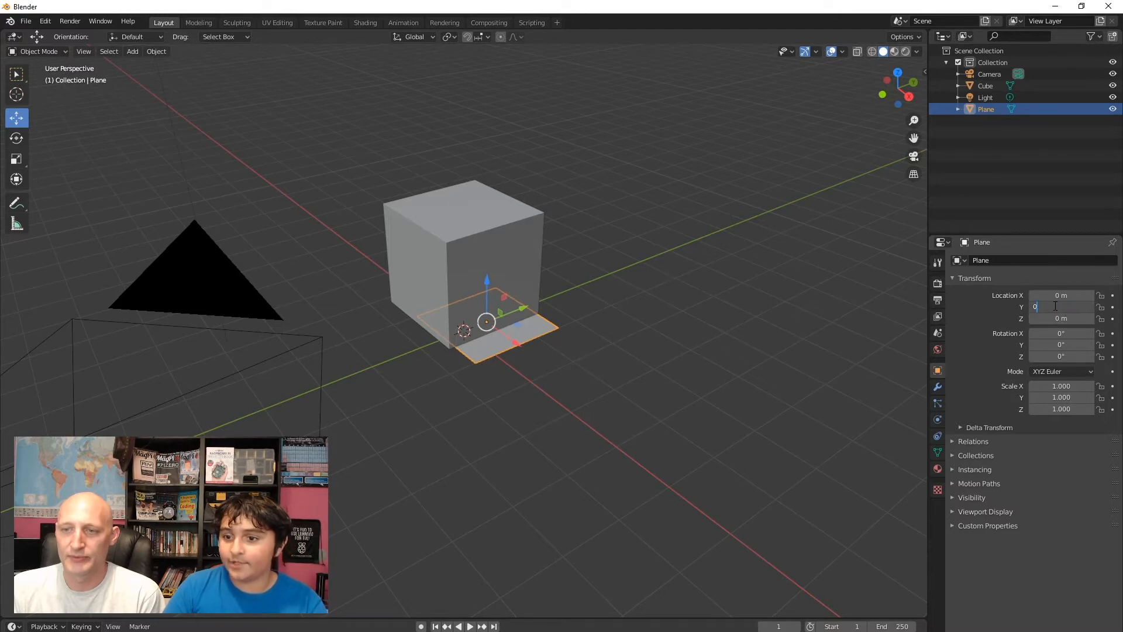
key("Return")
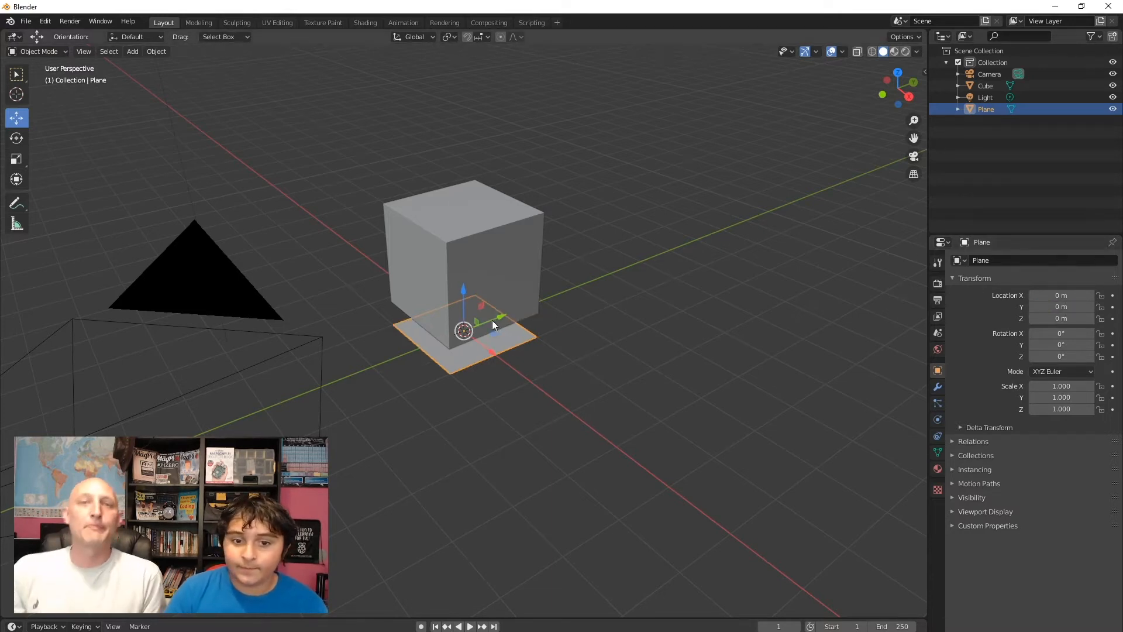
Step: Try moving the plane away from the cube, undo that move and clear the selection
middle_click_drag(564, 333, 622, 299)
left_click_drag(485, 332, 534, 359)
key("ctrl+z")
left_click(575, 335)
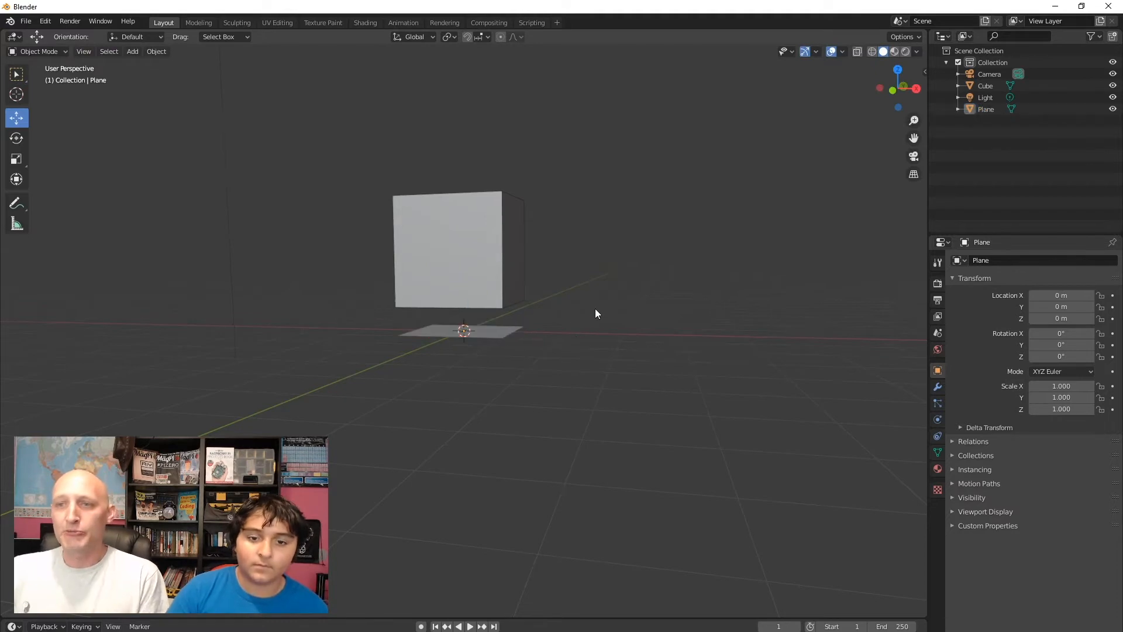
middle_click_drag(595, 308, 587, 328)
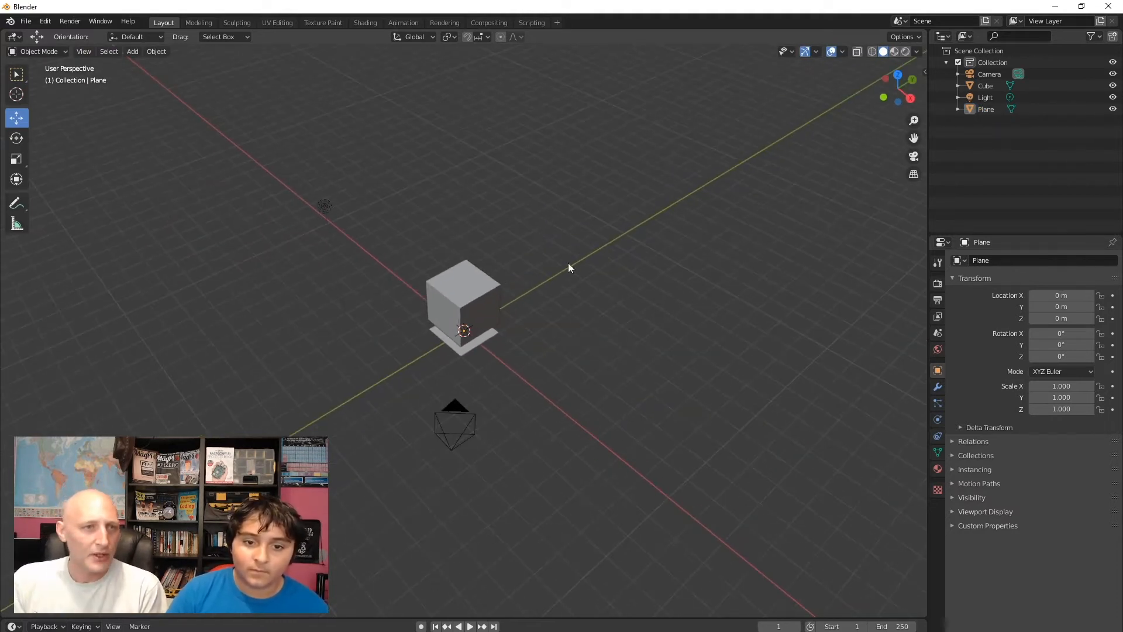
Step: Render the scene with the small plane centred under the cube, and close the render
left_click_drag(581, 220, 698, 285)
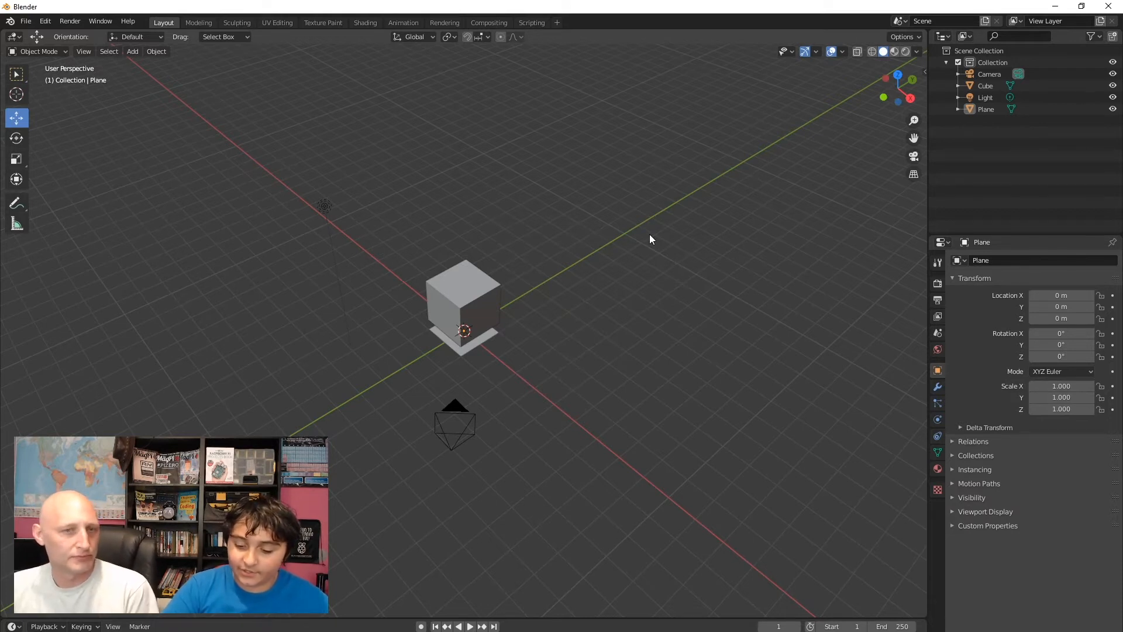
key("F12")
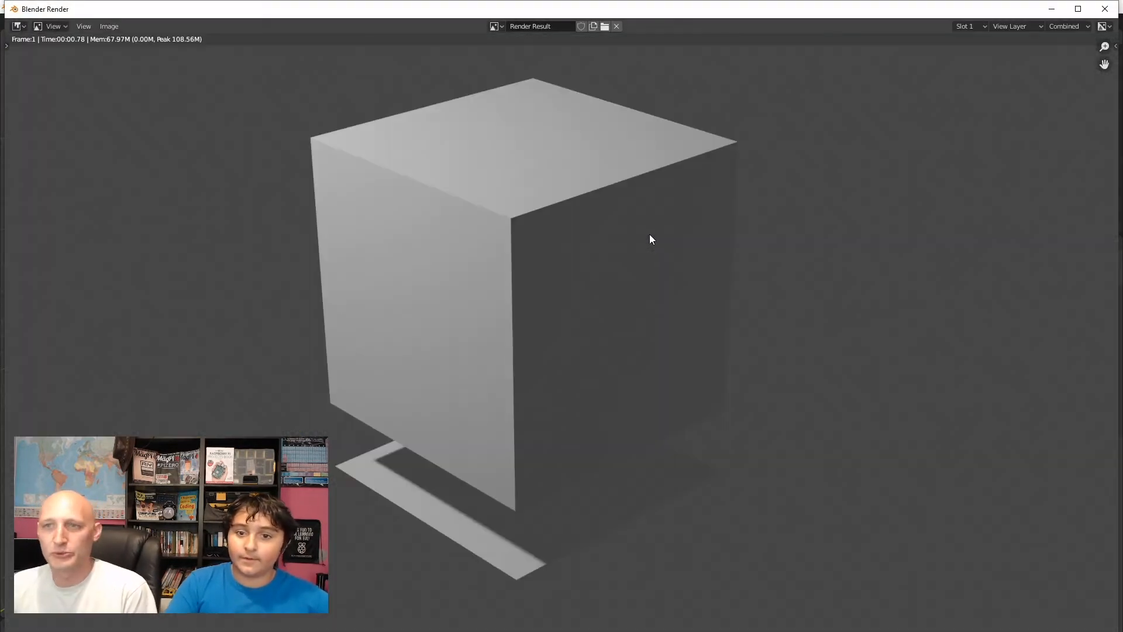
key("Escape")
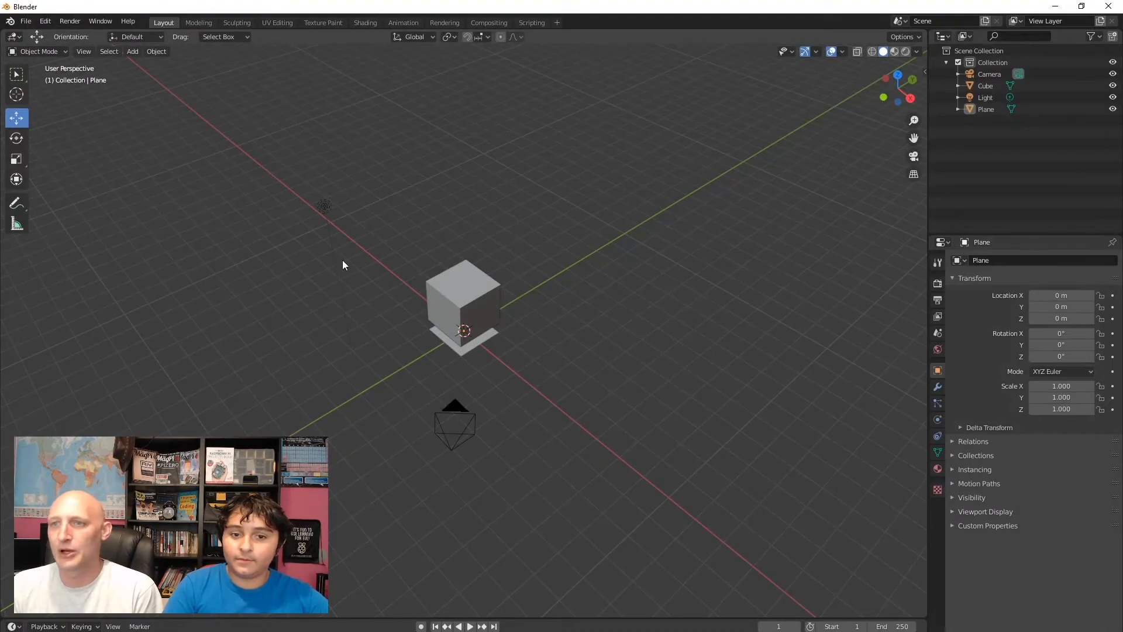
Step: Try moving the light to about X 0.07 m, Y -3.86 m and shifting the cube off the plane
left_click_drag(421, 232, 598, 379)
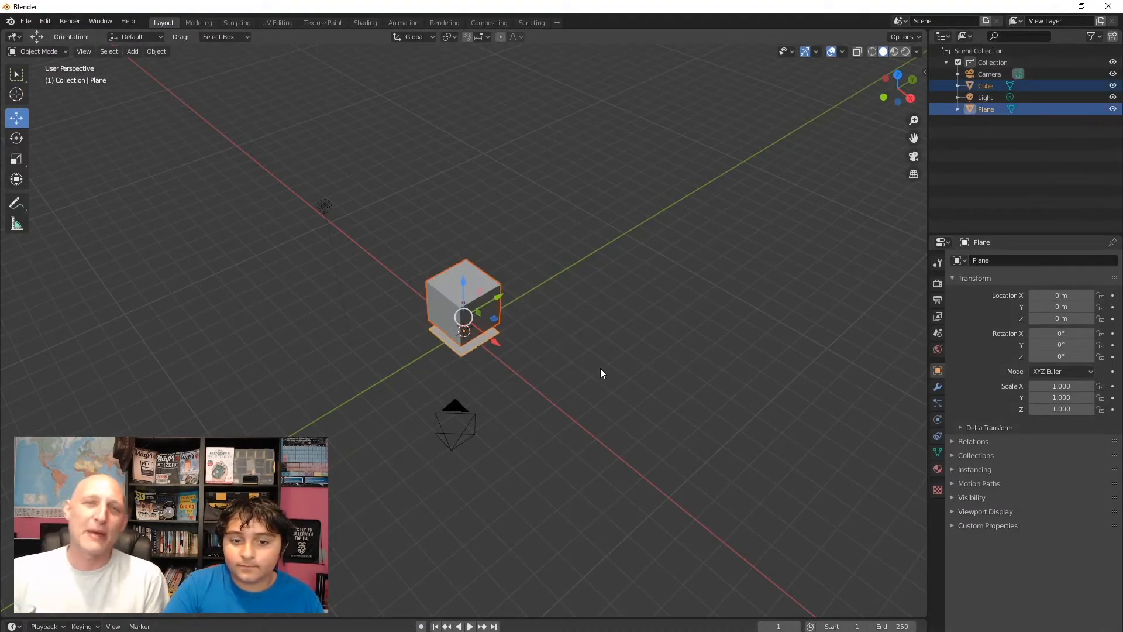
left_click(611, 305)
scroll(610, 305, "up", 2)
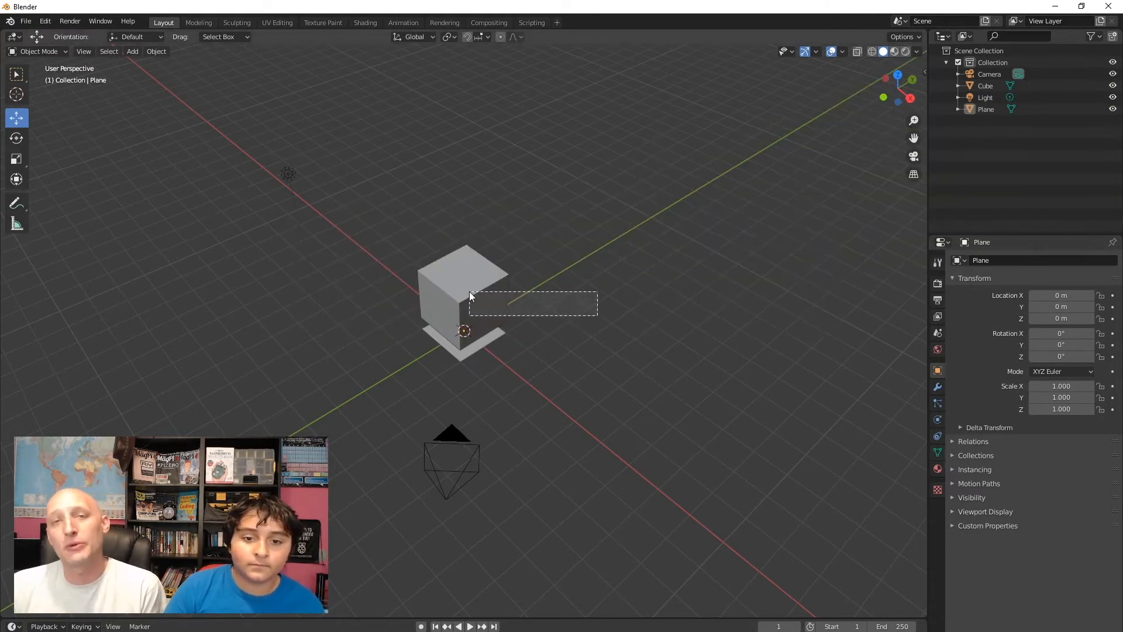
left_click_drag(461, 316, 456, 338)
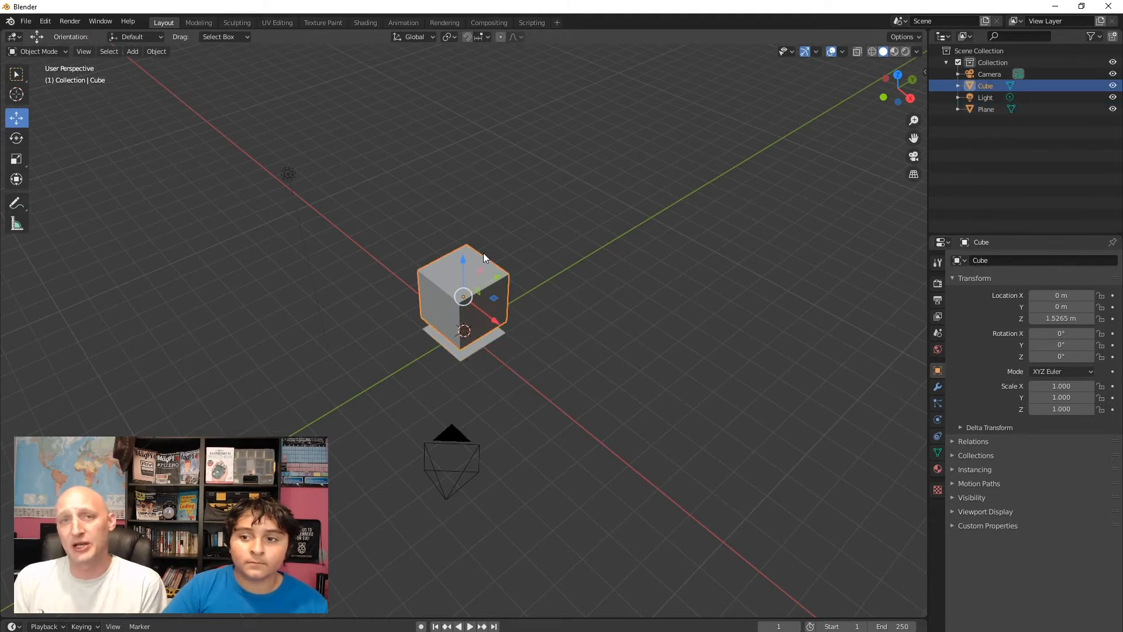
left_click(299, 193)
left_click(288, 174)
left_click_drag(308, 194, 356, 239)
left_click_drag(556, 225, 471, 318)
left_click_drag(496, 278, 539, 234)
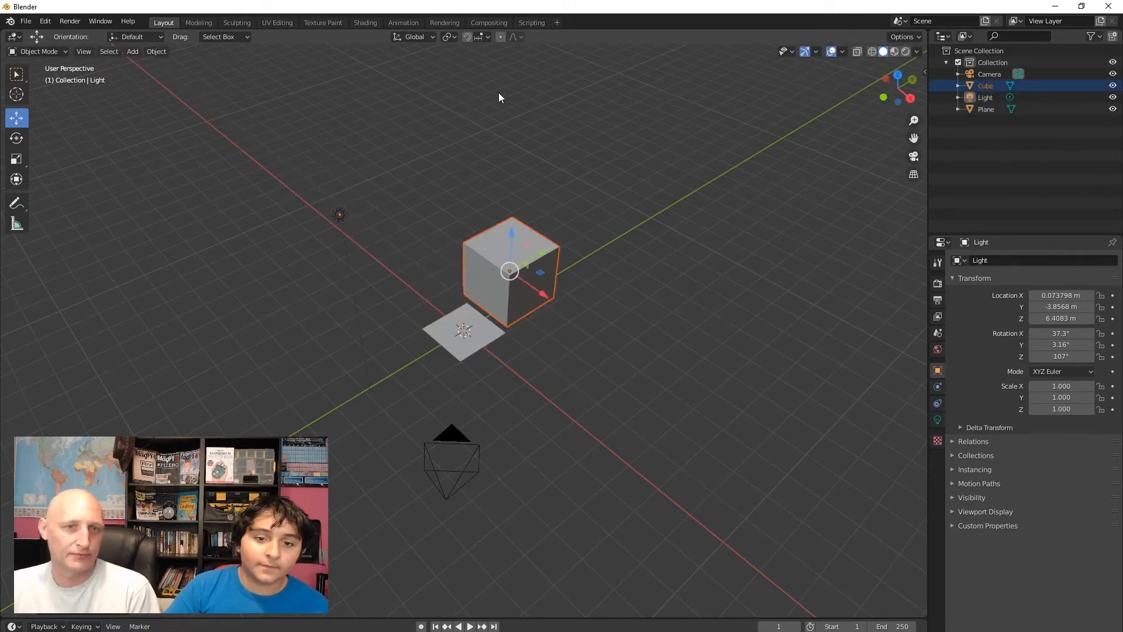
Step: Start a new General file, discarding the current scene, and delete the default cube
left_click(26, 21)
mouse_move(41, 34)
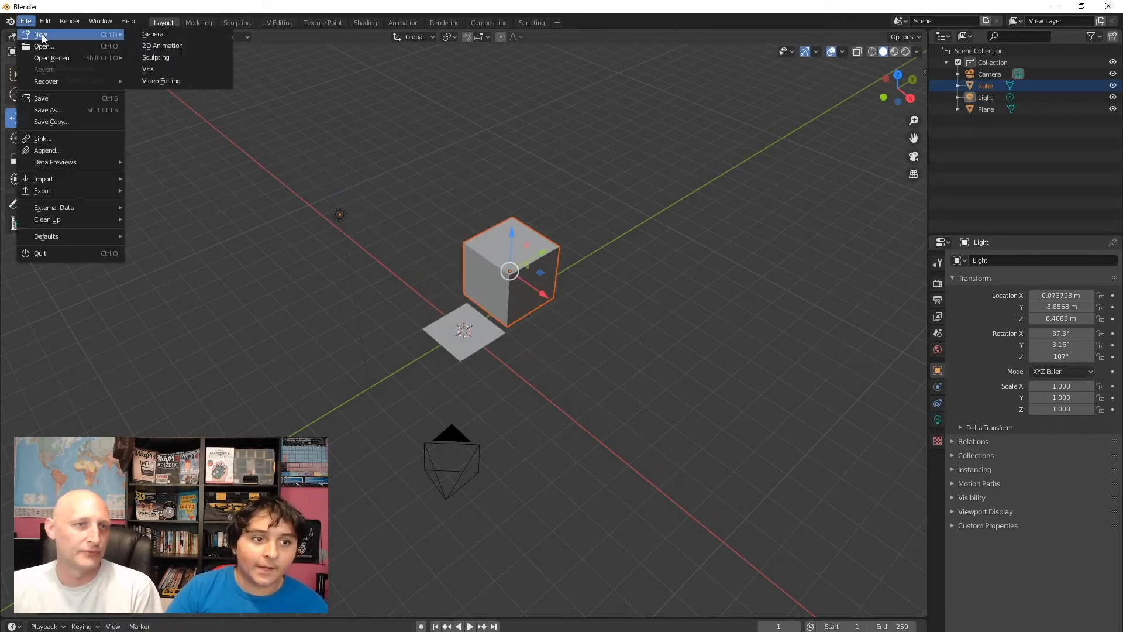
left_click(159, 35)
left_click(573, 367)
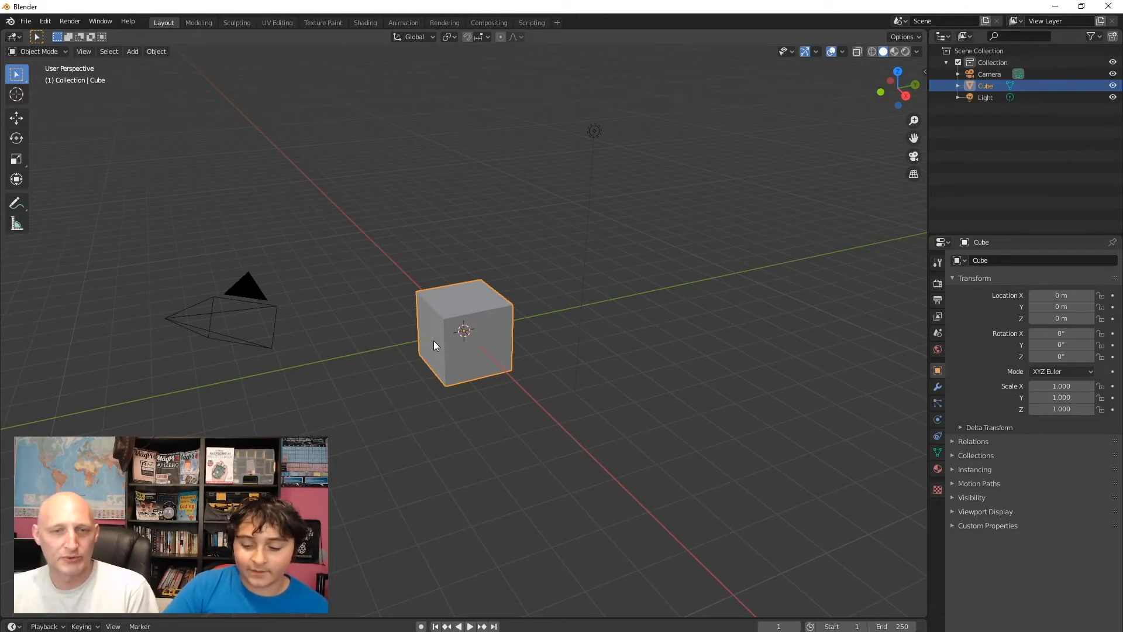
key("Delete")
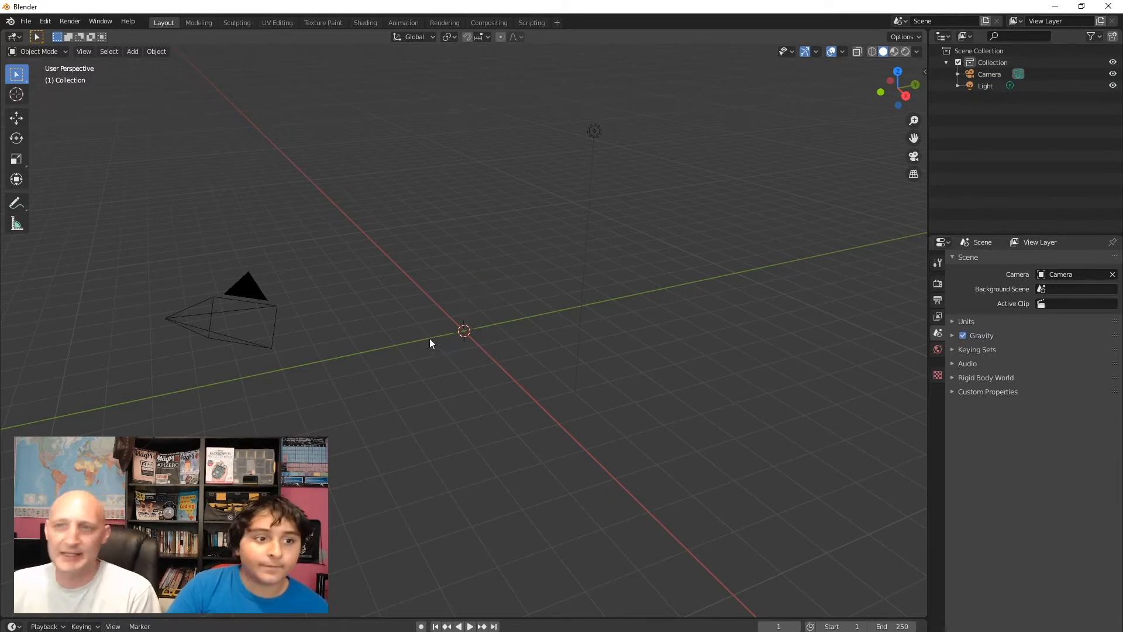
Step: Add a Monkey mesh at the world origin
middle_click_drag(470, 271, 500, 268)
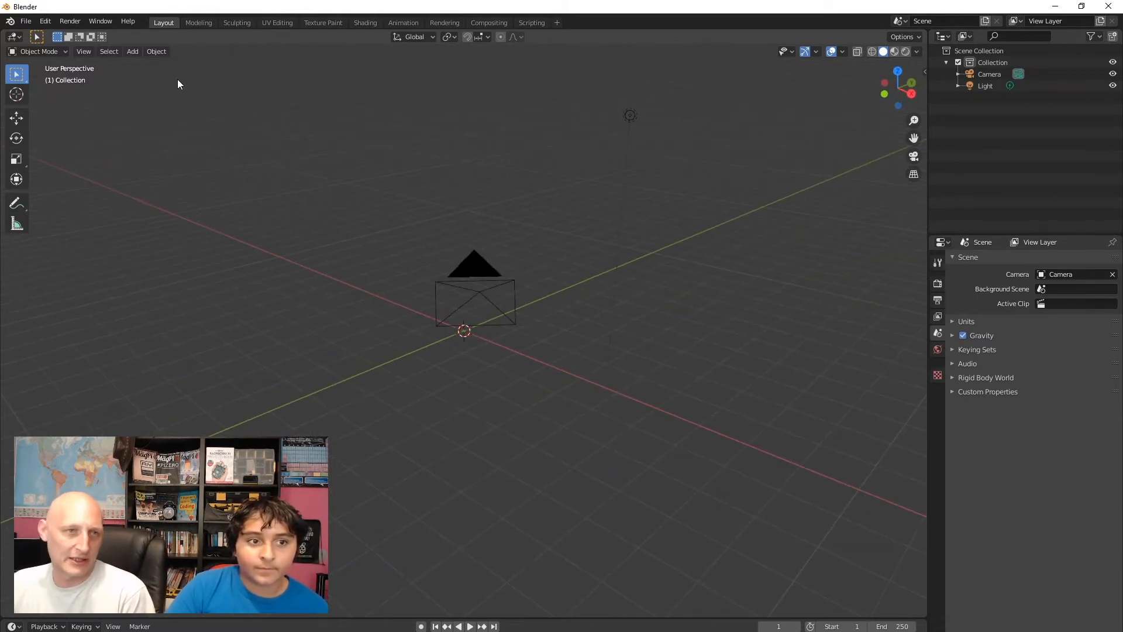
left_click(134, 52)
left_click(133, 51)
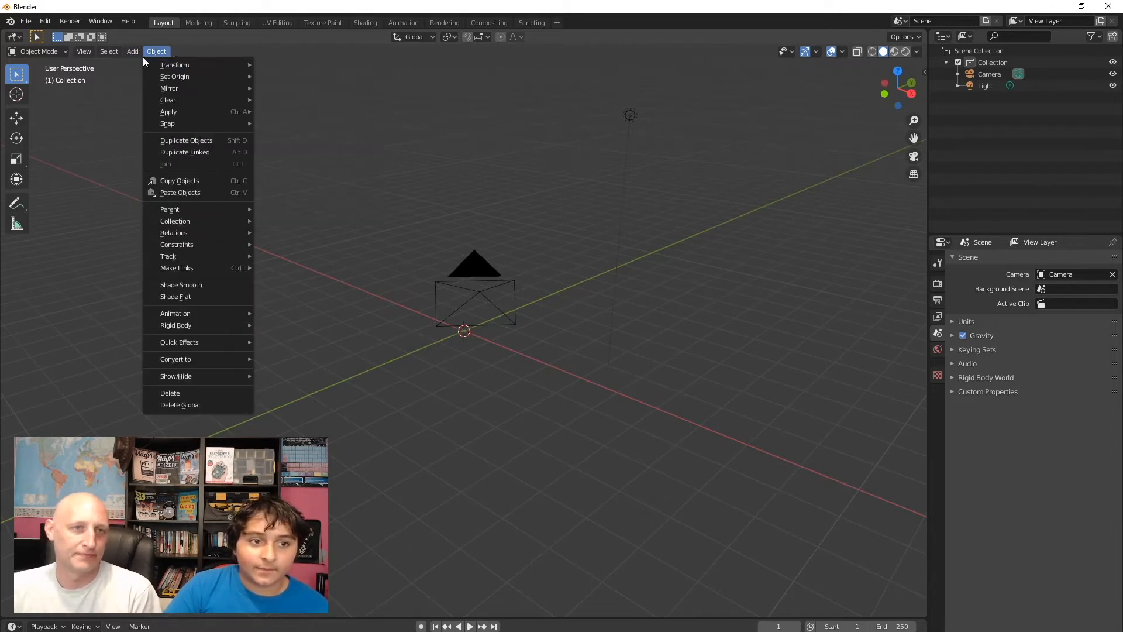
left_click(135, 52)
mouse_move(134, 64)
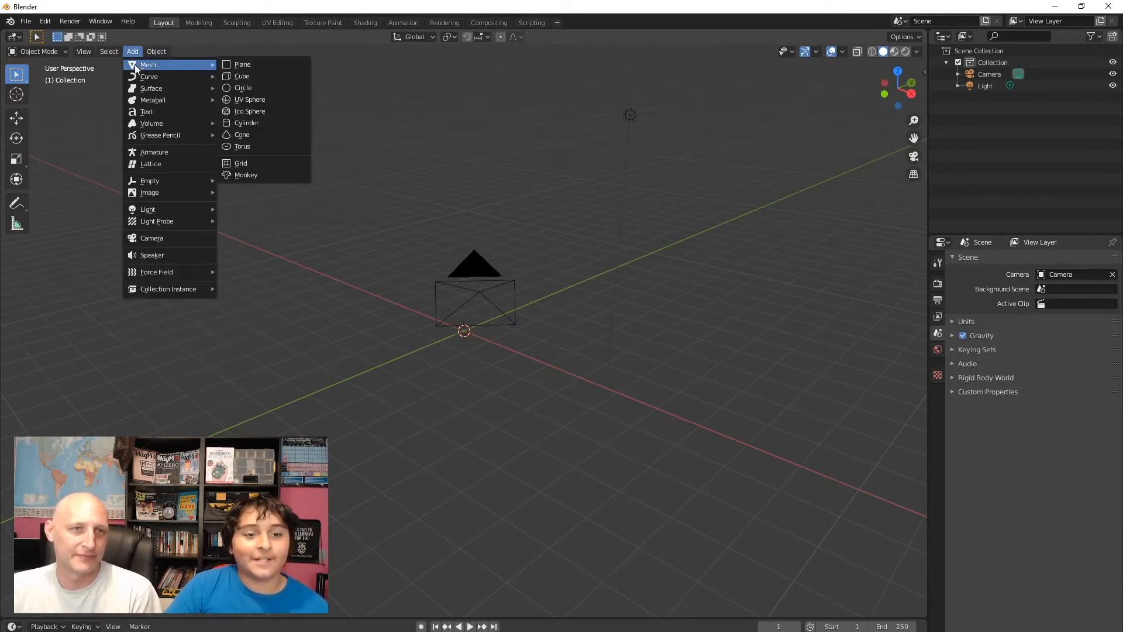
left_click(255, 176)
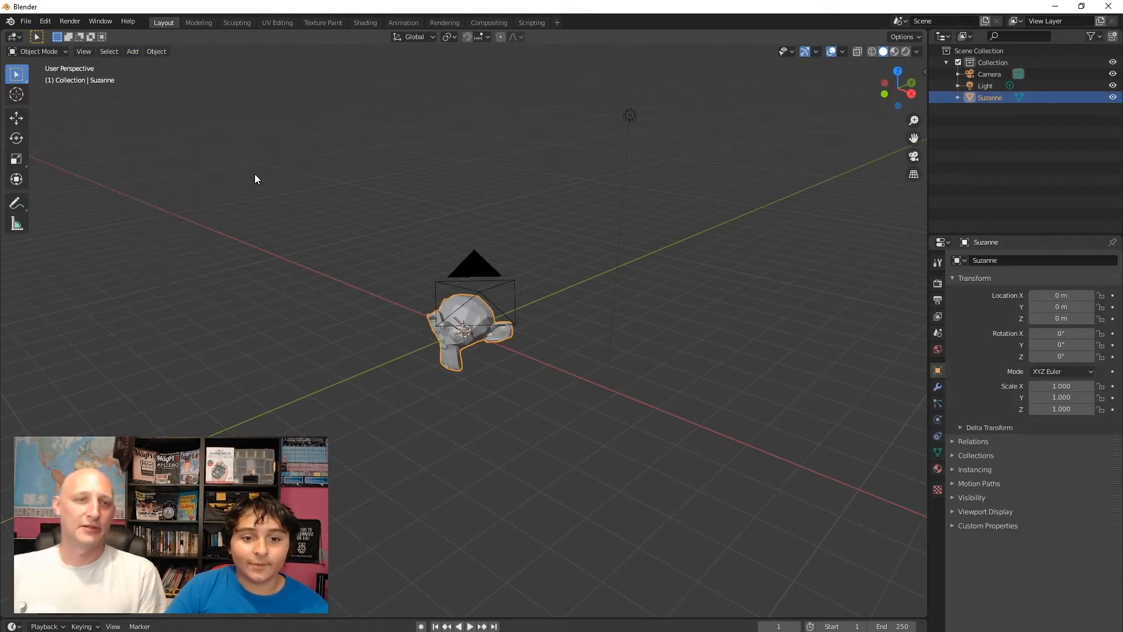
Step: View the monkey from the front, render the scene and close the render
middle_click_drag(458, 187, 576, 217)
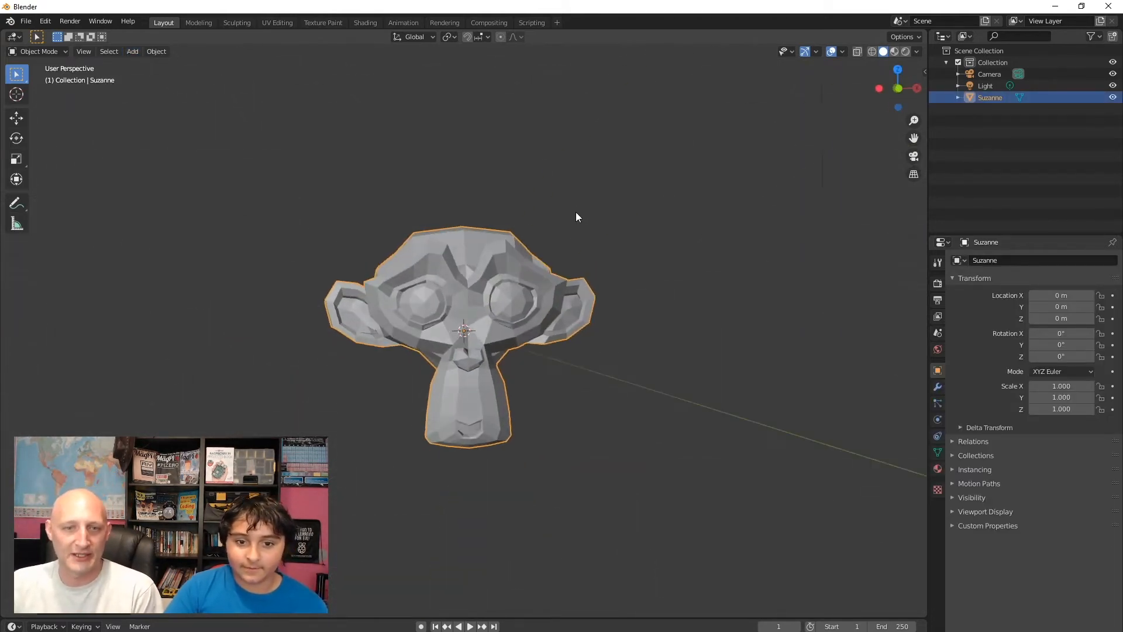
scroll(577, 217, "down", 3)
left_click(578, 195)
key("F12")
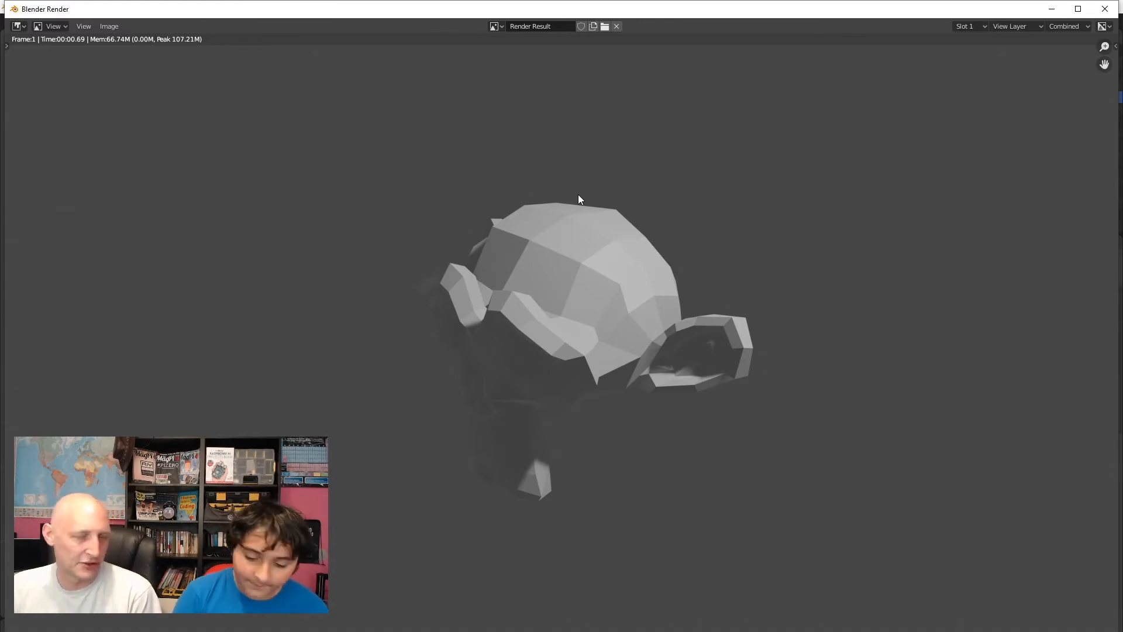
key("Escape")
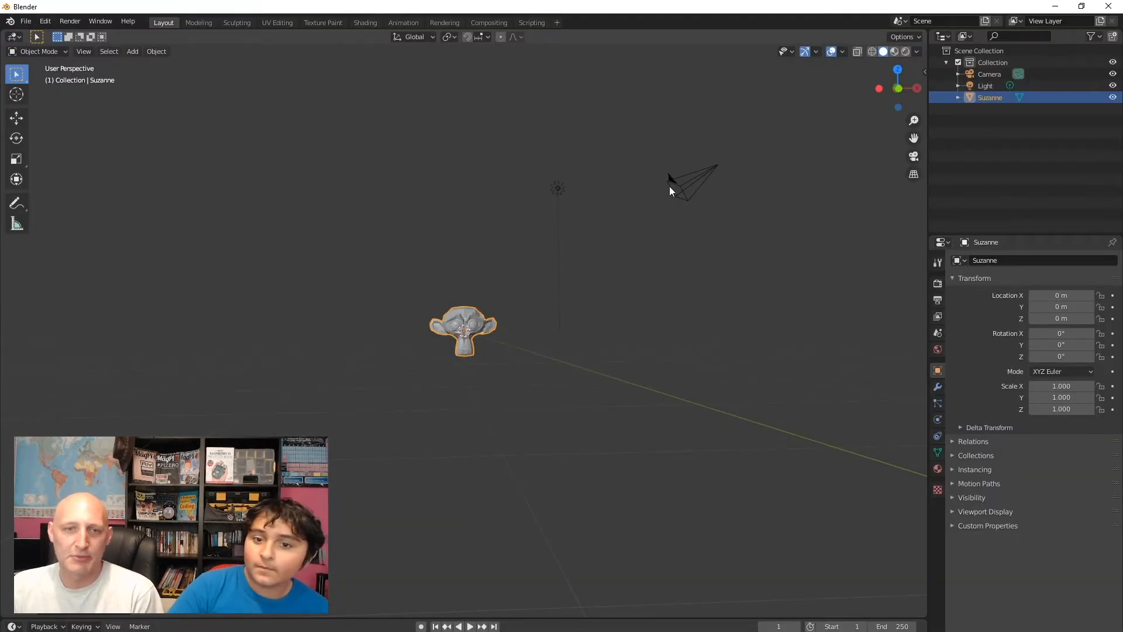
Step: Move the light along the Y axis to about -2.29 m, in front of the monkey
left_click(558, 189)
left_click(574, 179)
middle_click_drag(574, 178, 515, 307)
left_click(505, 318)
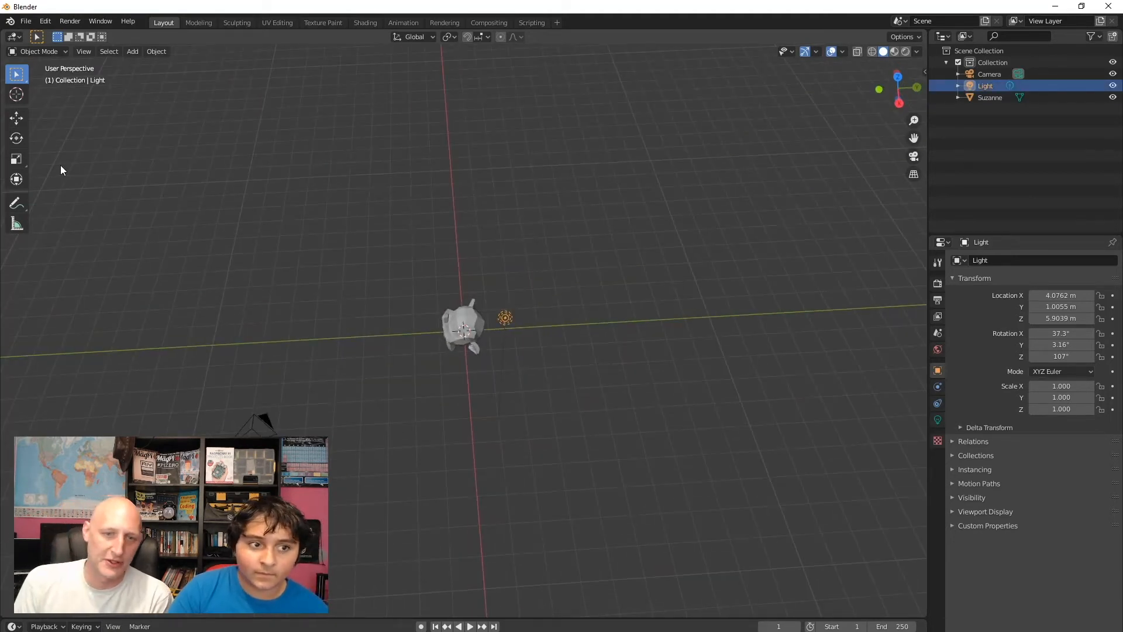
left_click(16, 117)
left_click_drag(557, 317, 442, 323)
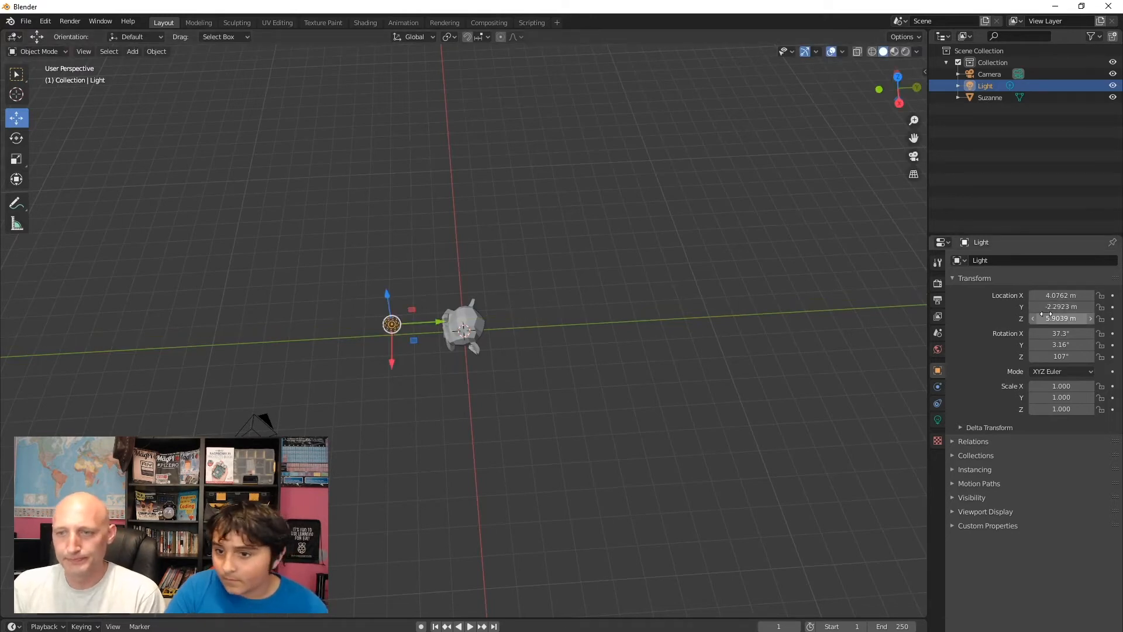
Step: Set the light's X location to 0 m
left_click(1052, 295)
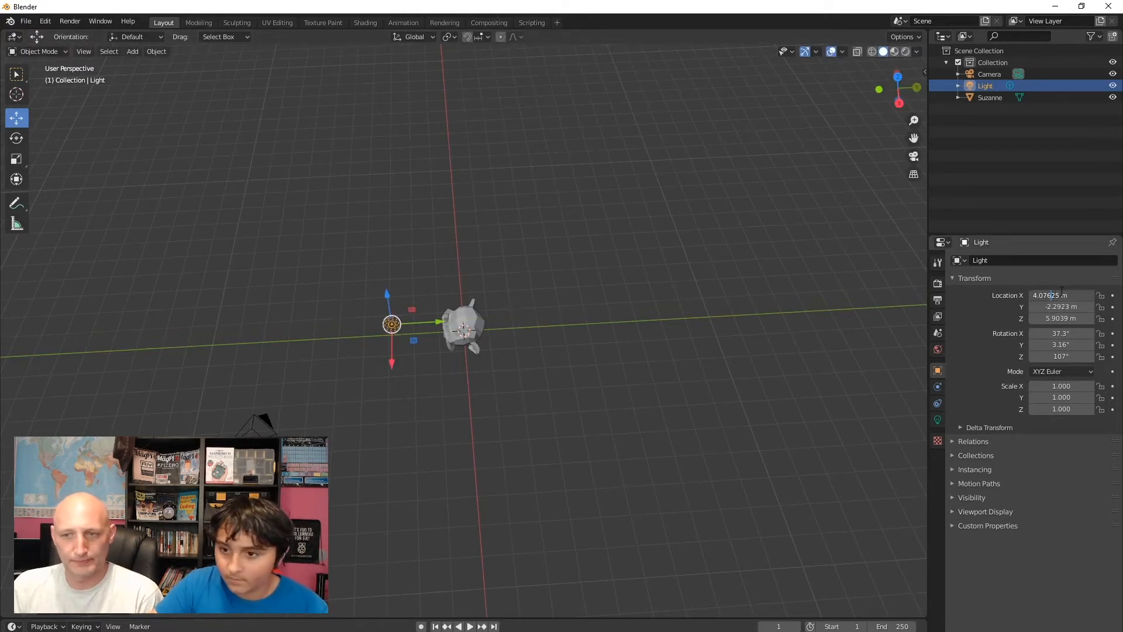
key("Right")
key("Right")
key("BackSpace")
key("BackSpace")
key("BackSpace")
key("BackSpace")
key("BackSpace")
key("BackSpace")
key("BackSpace")
key("BackSpace")
key("BackSpace")
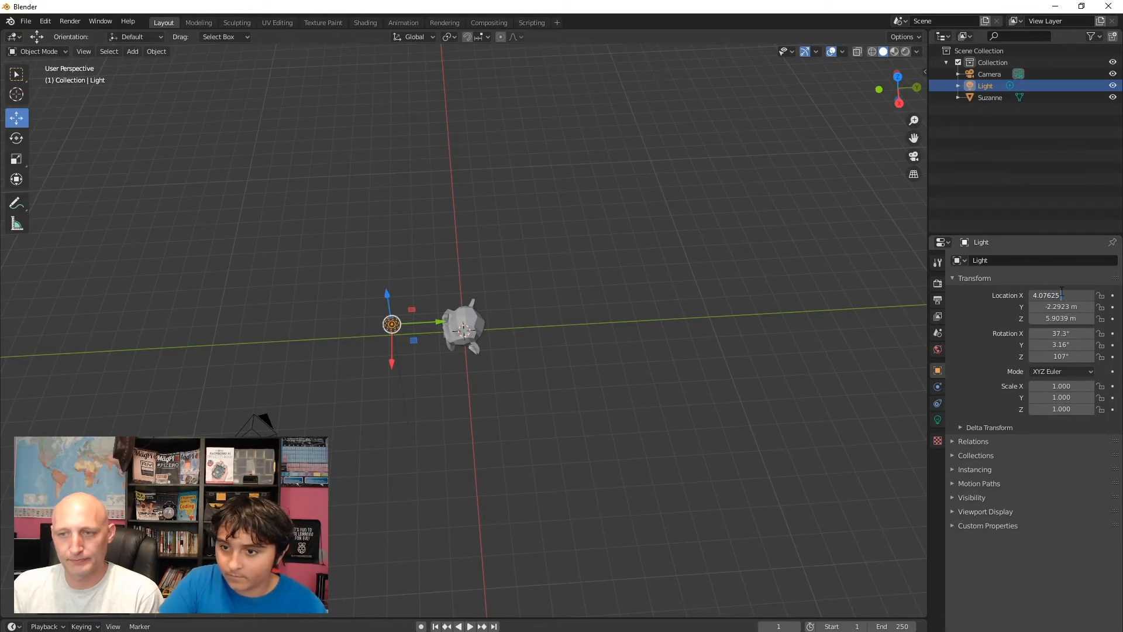
type("0")
key("Return")
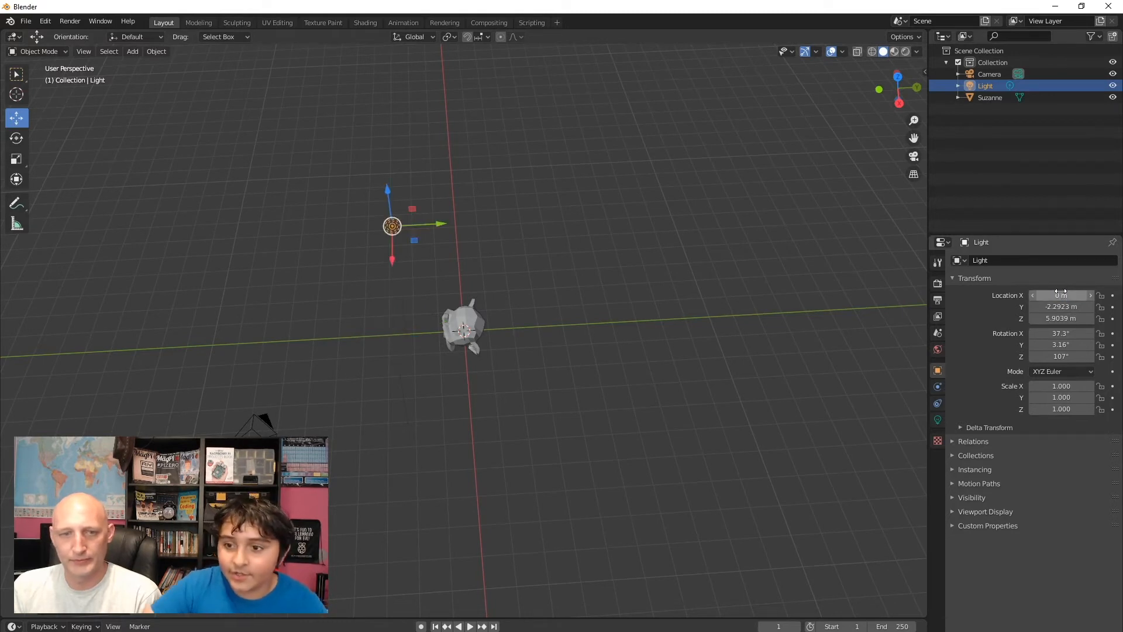
Step: Raise the light to about Z 6.18 m, render the monkey and close the render
middle_click_drag(531, 216, 406, 132)
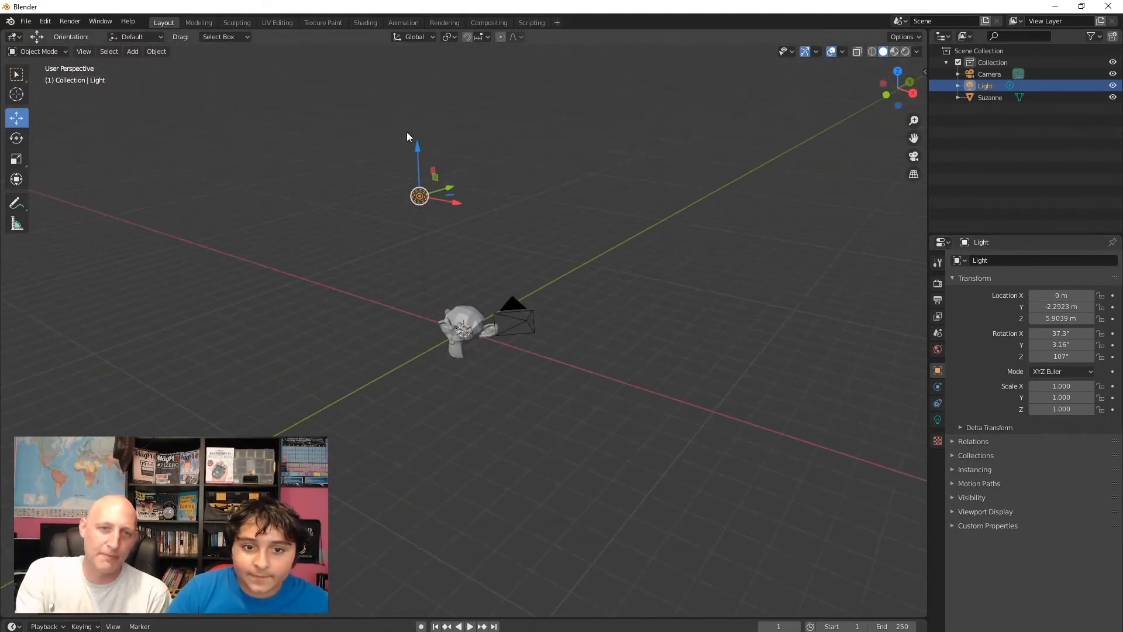
mouse_move(419, 145)
left_mouse_down()
mouse_move(415, 163)
mouse_move(416, 139)
left_mouse_up()
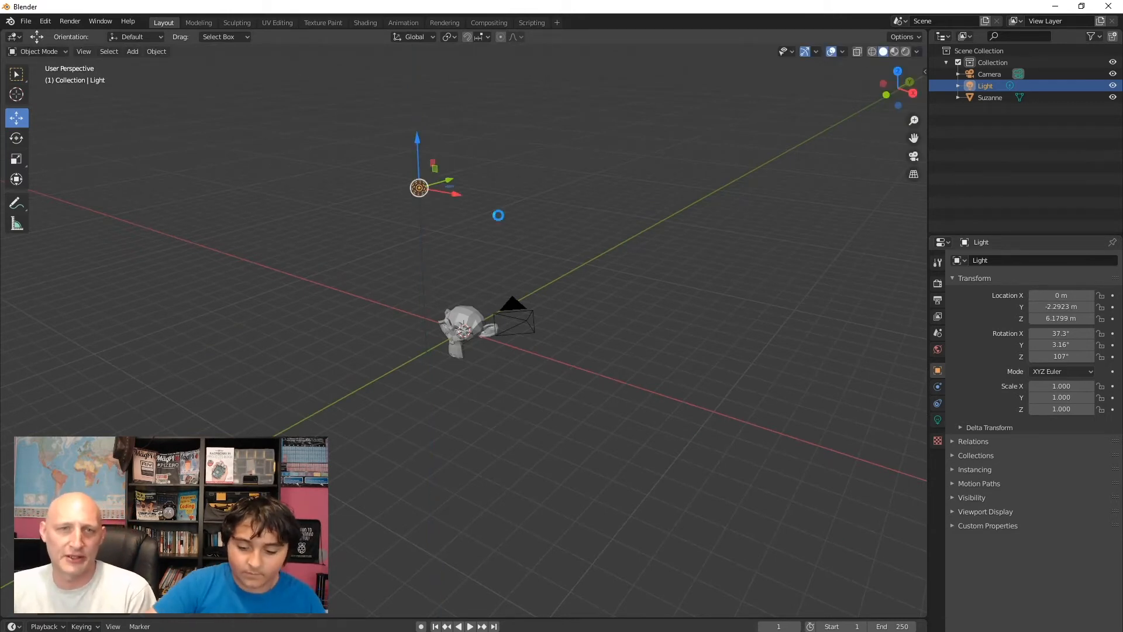
key("F12")
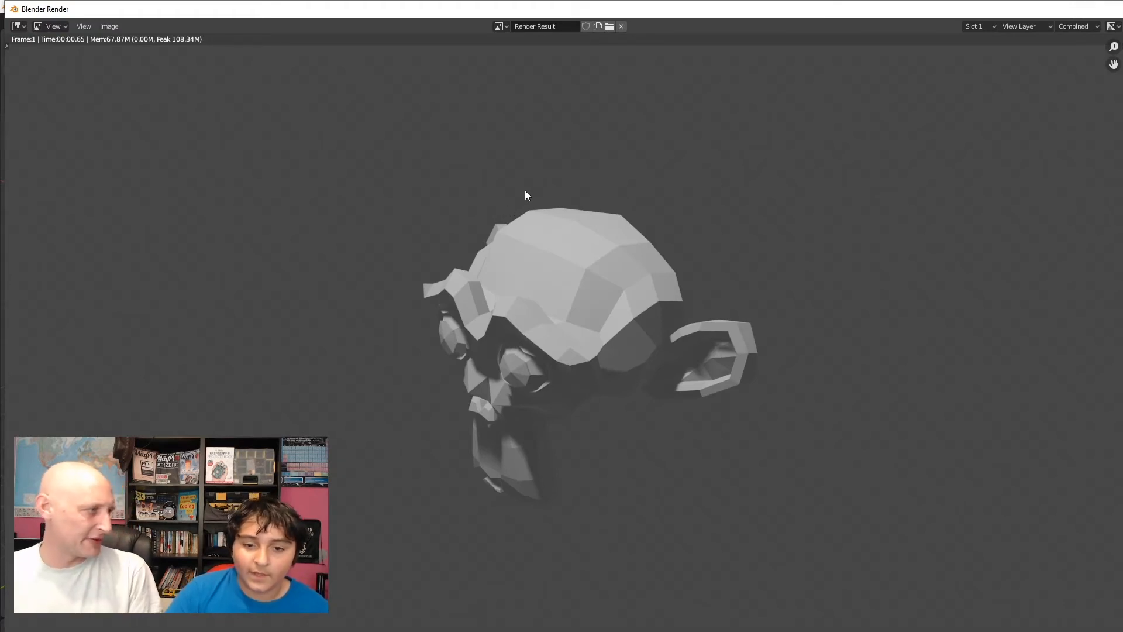
key("Escape")
Step: Move the light farther in front of the monkey to about Y -5.36 m, and render the scene again
left_click_drag(450, 177, 376, 192)
key("F12")
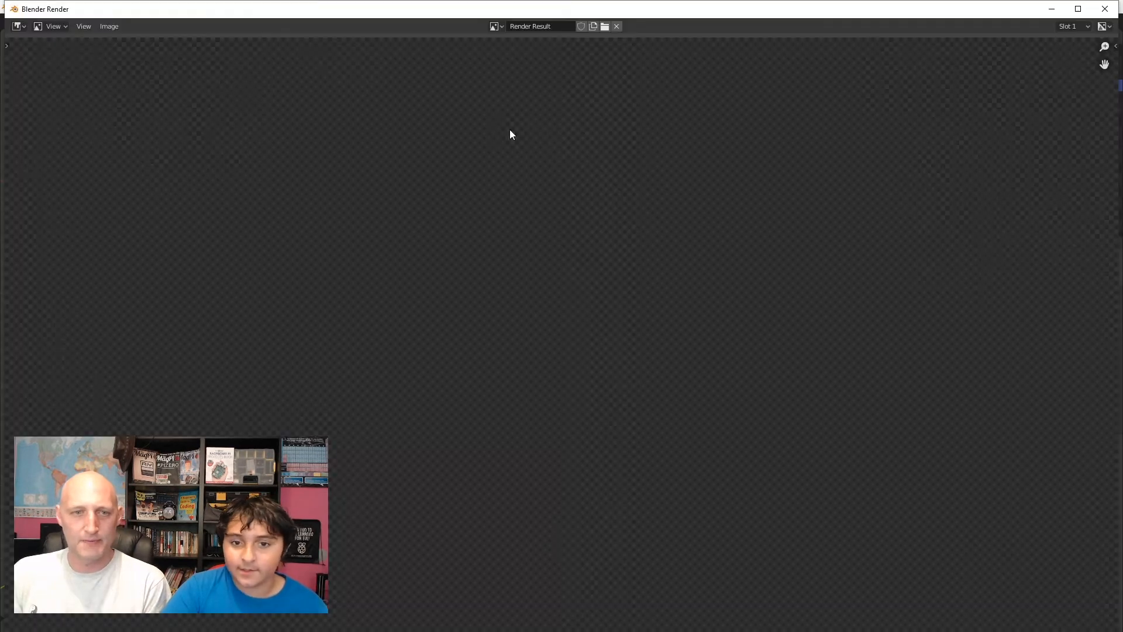
key("Escape")
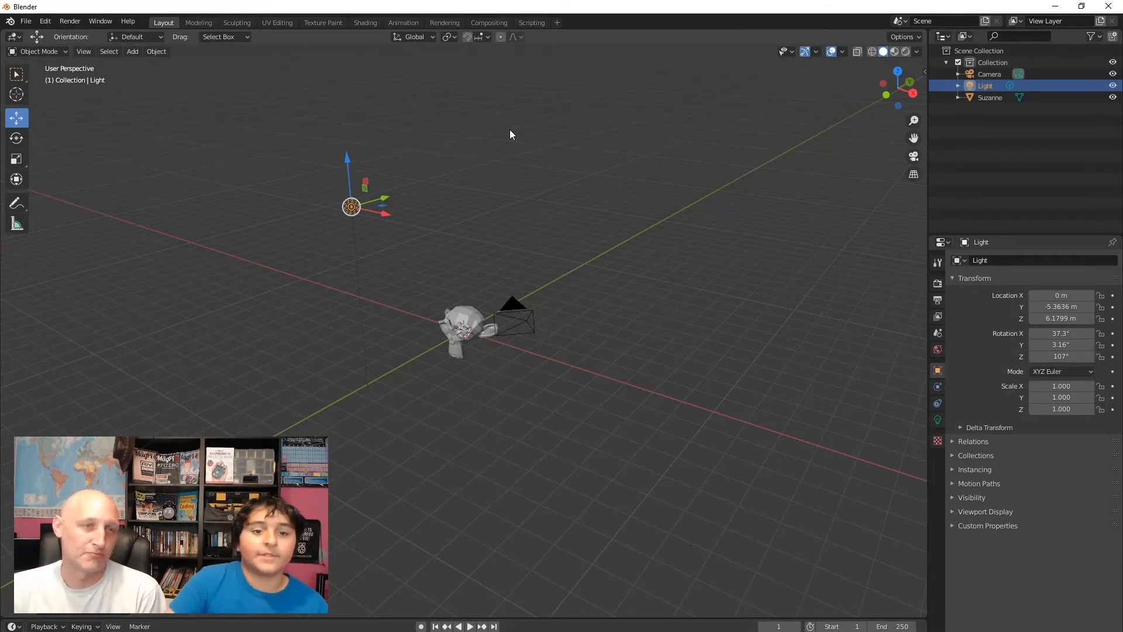
Step: Add a Cone mesh and raise it to about Z 2.04 m so it sits on the monkey's head
left_click(131, 52)
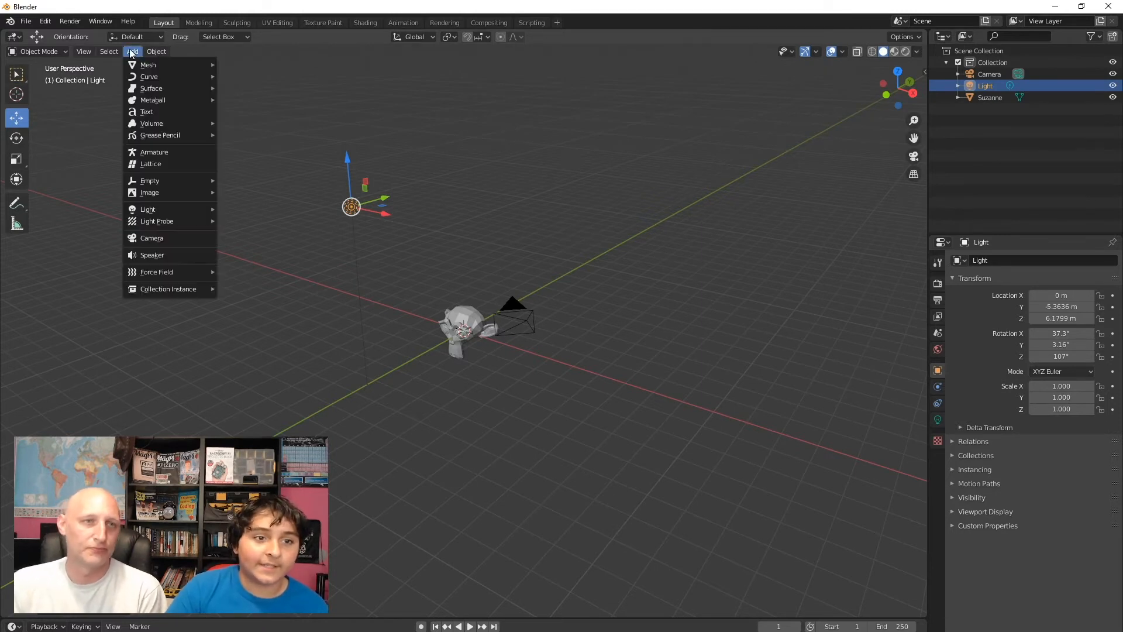
mouse_move(175, 65)
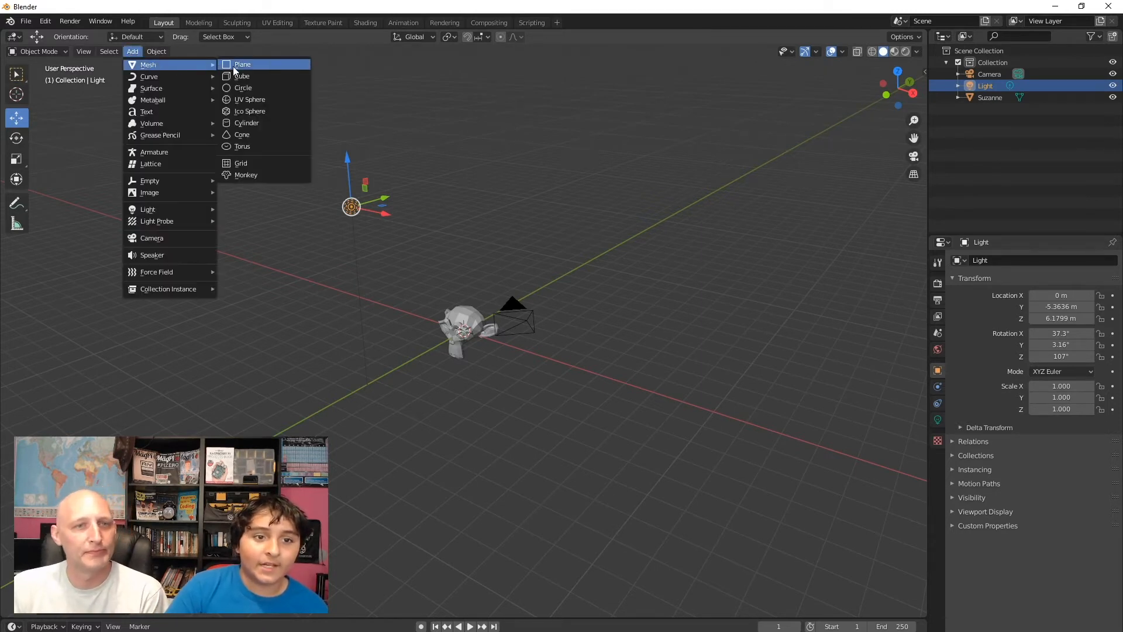
left_click(264, 135)
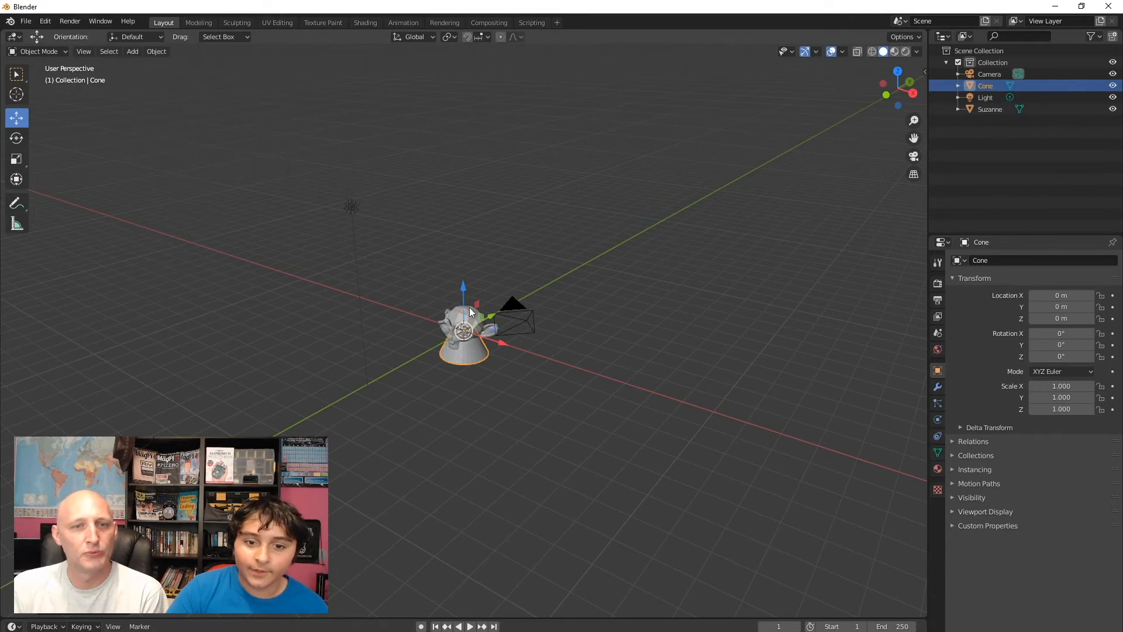
left_click_drag(467, 293, 458, 246)
middle_click_drag(459, 246, 650, 166)
scroll(564, 202, "up", 6)
middle_click_drag(544, 115, 525, 140)
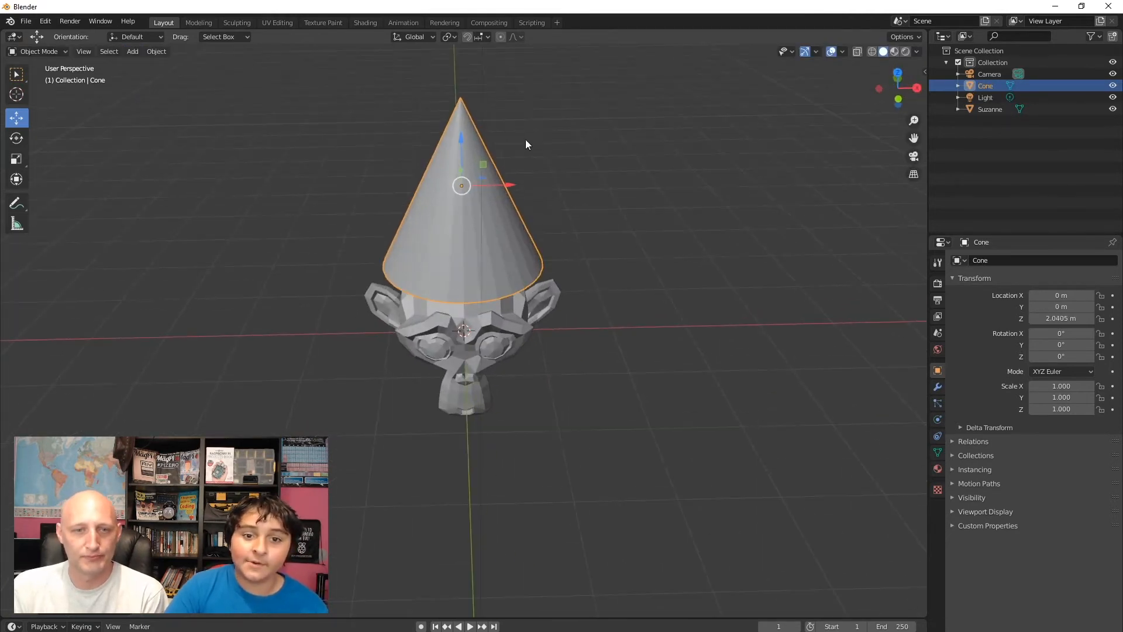
Step: Set the cone's X scale and Z scale to 0.4
left_click(1061, 386)
type("1.00.")
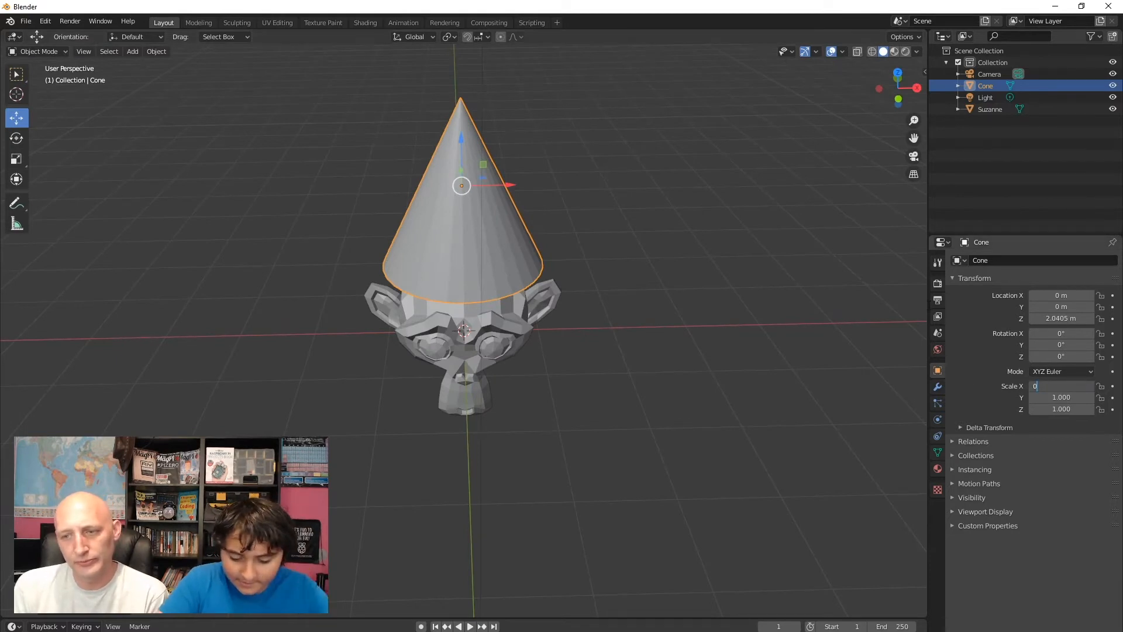
type("4")
key("Return")
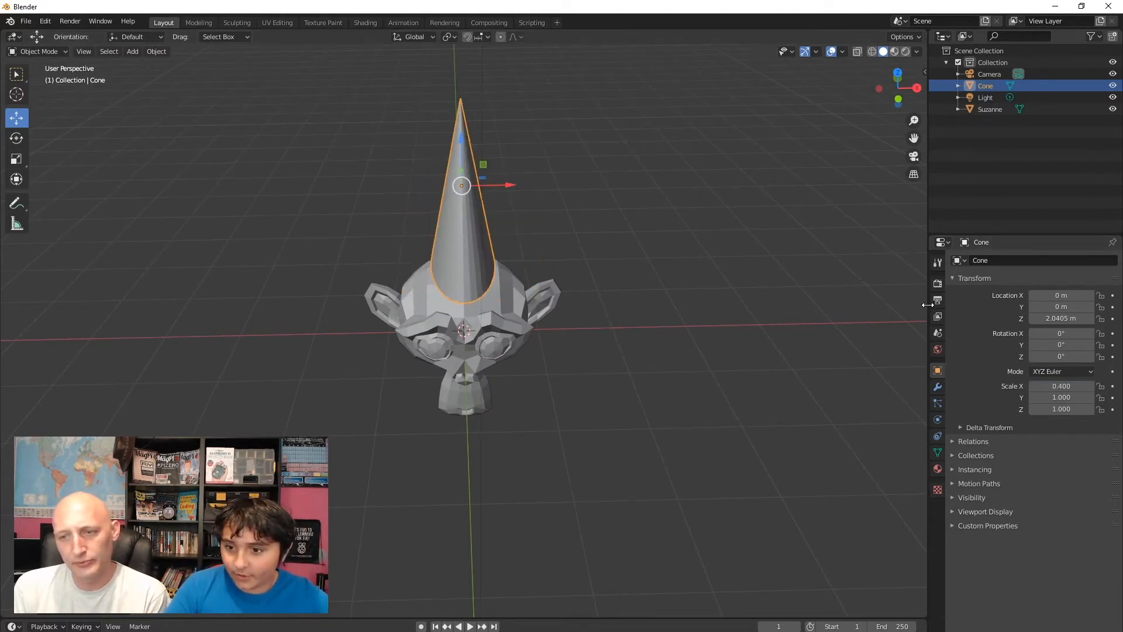
left_click(1061, 408)
type("0.4")
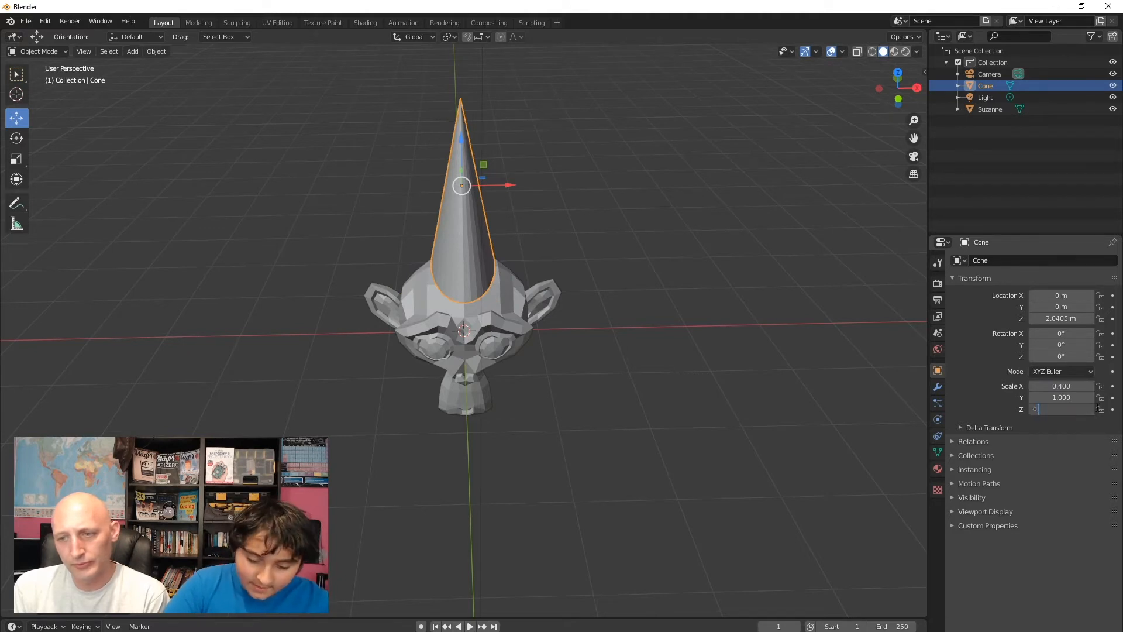
key("Return")
Step: Set the cone's Y scale to 0.4
left_click(1084, 397)
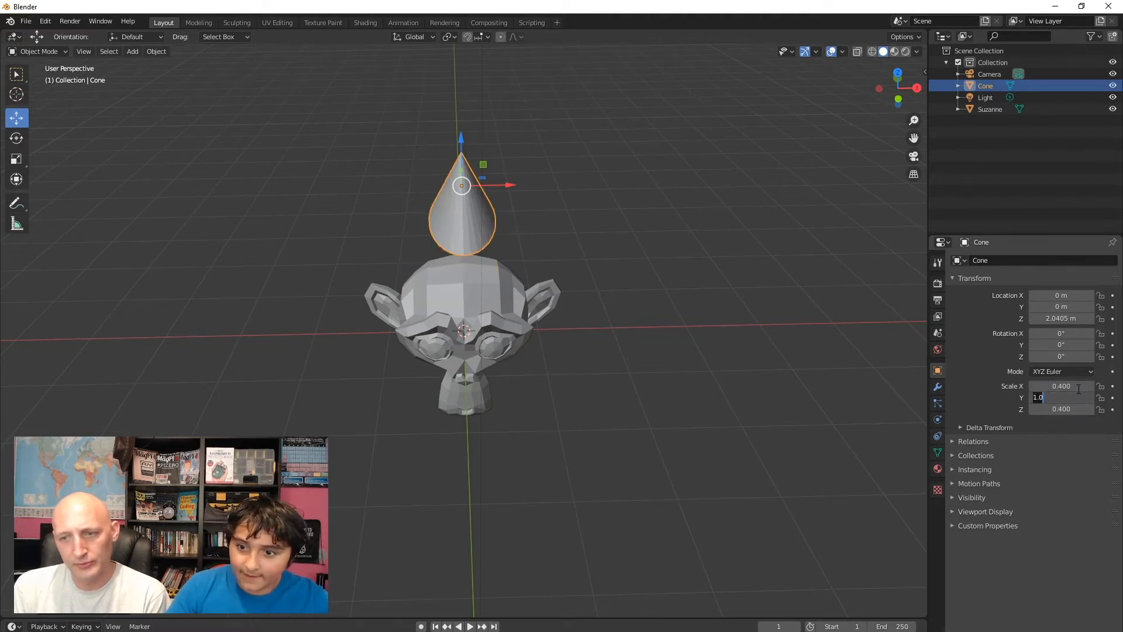
type("0")
key("Return")
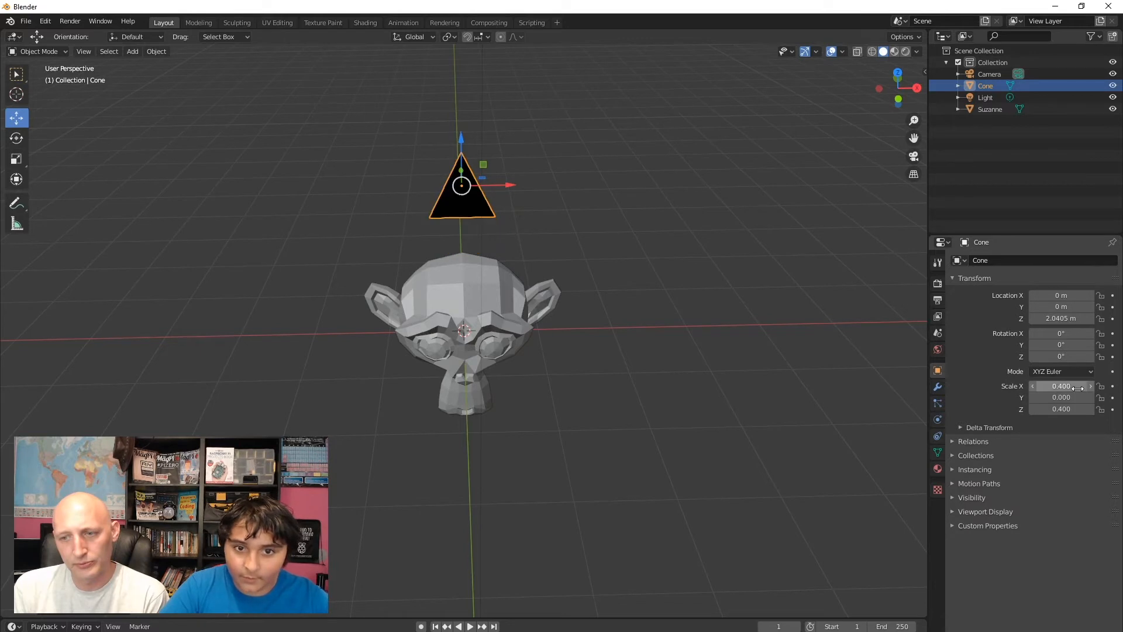
left_click(1067, 400)
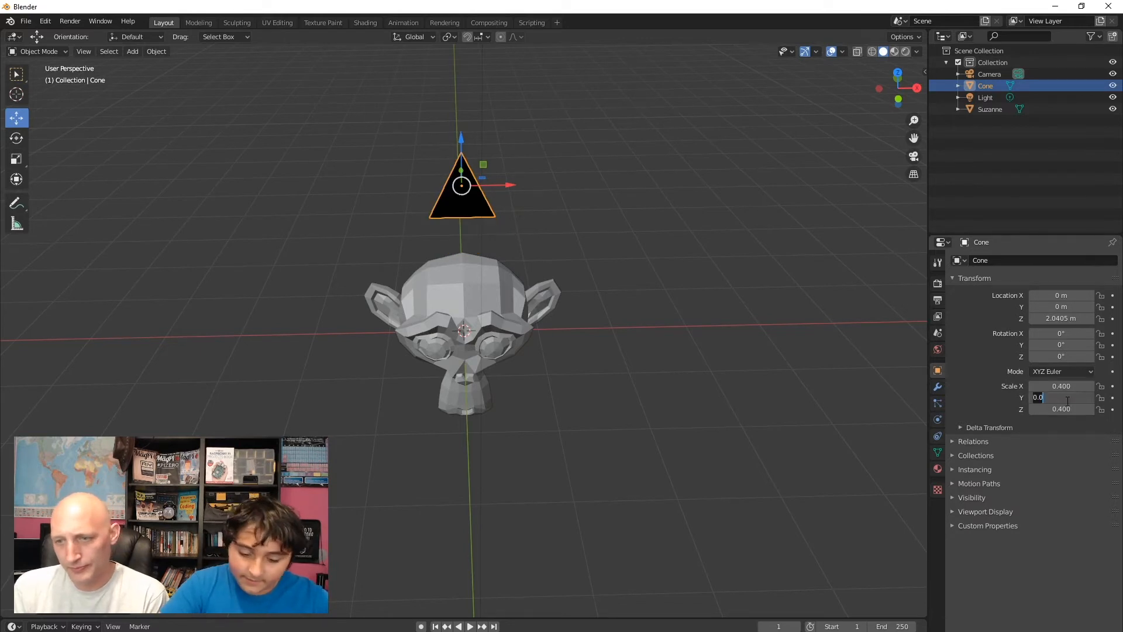
type("0.4")
key("Return")
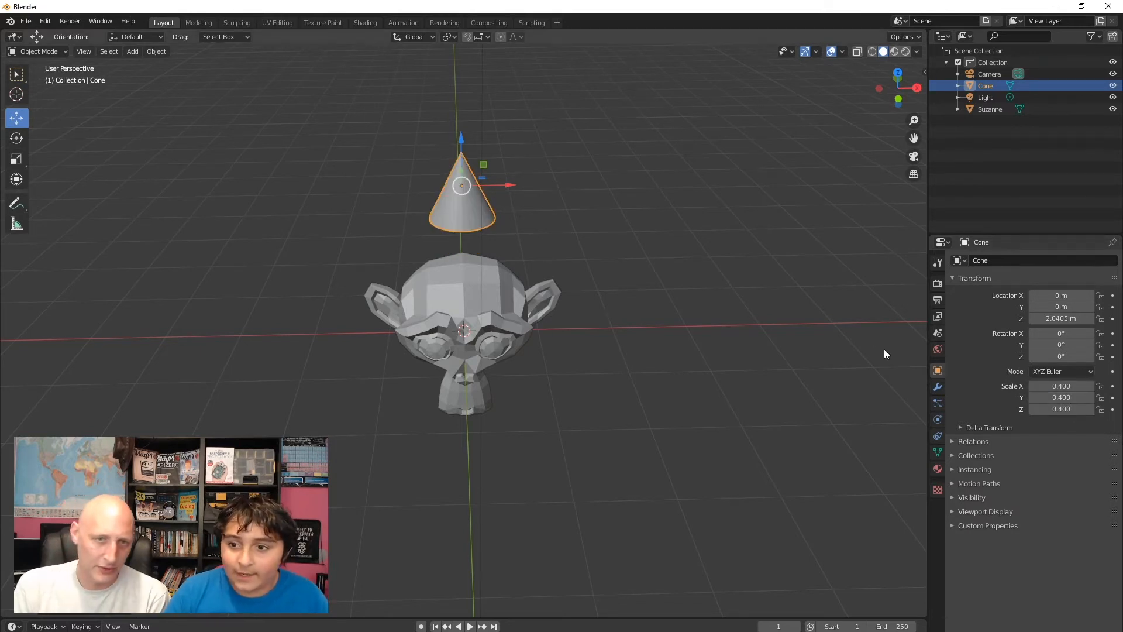
Step: Stretch the cone taller by setting its Z scale to 0.6
left_click(1061, 409)
type("0.4")
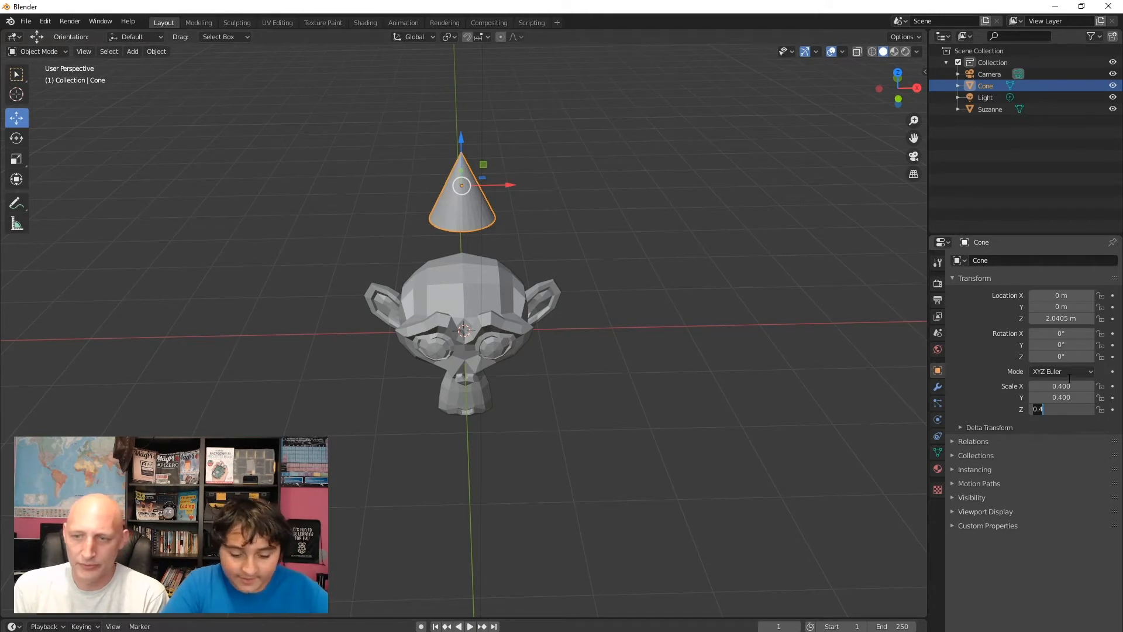
key("BackSpace")
type("6")
key("Return")
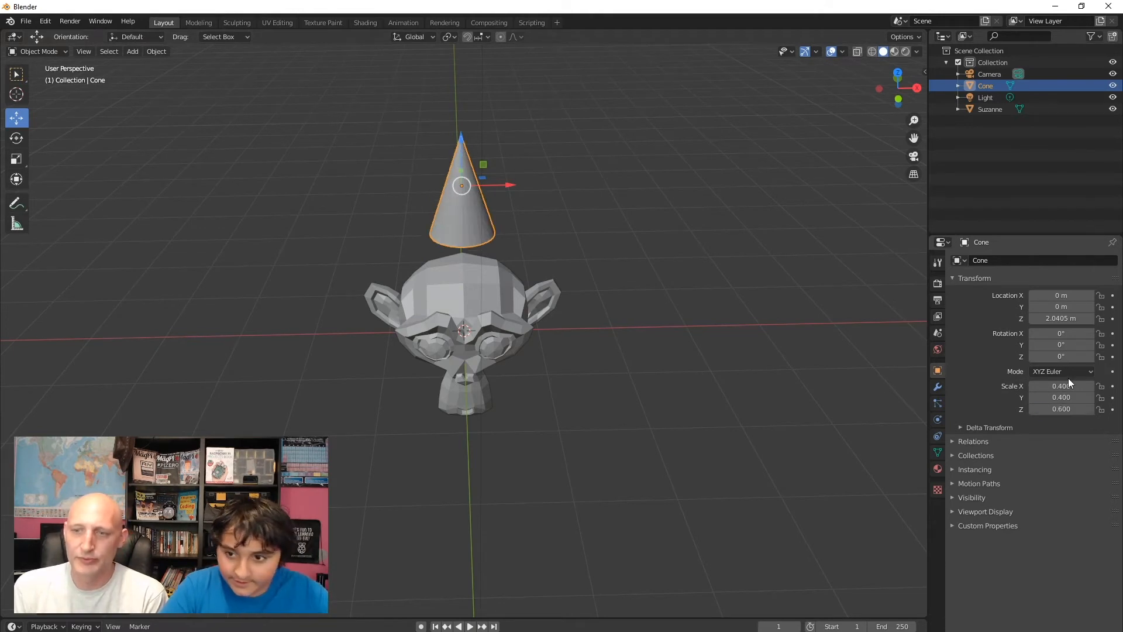
Step: Lower the cone onto the monkey's head at about Z 1.38 m, render the scene and close the render
left_click_drag(466, 139, 468, 191)
left_click(596, 174)
middle_click_drag(597, 172, 57, 163)
key("F12")
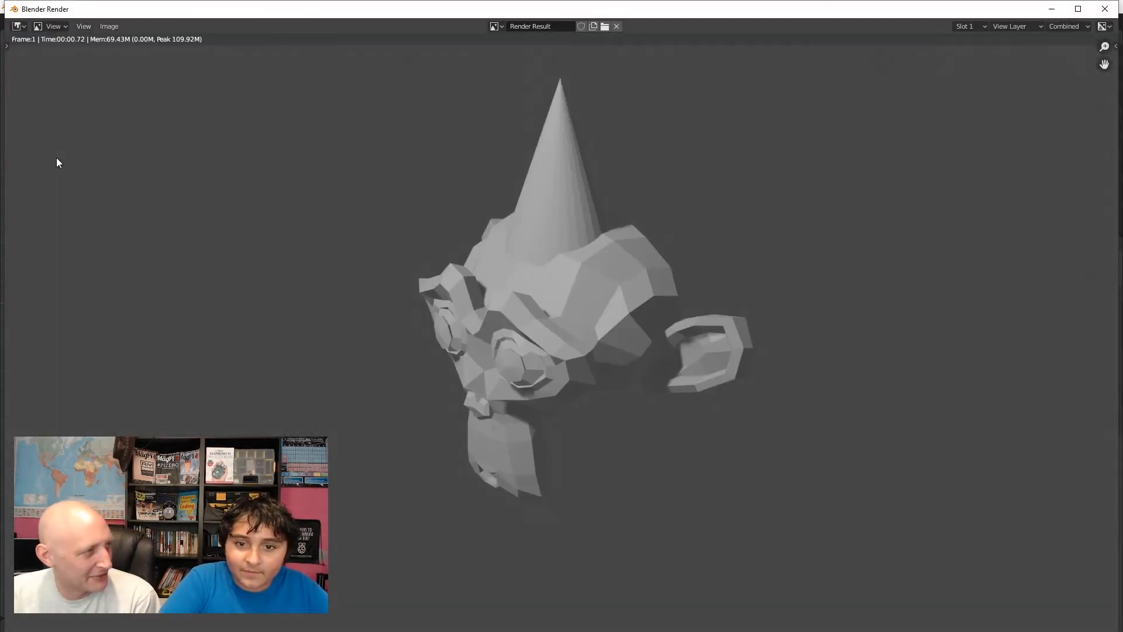
key("Escape")
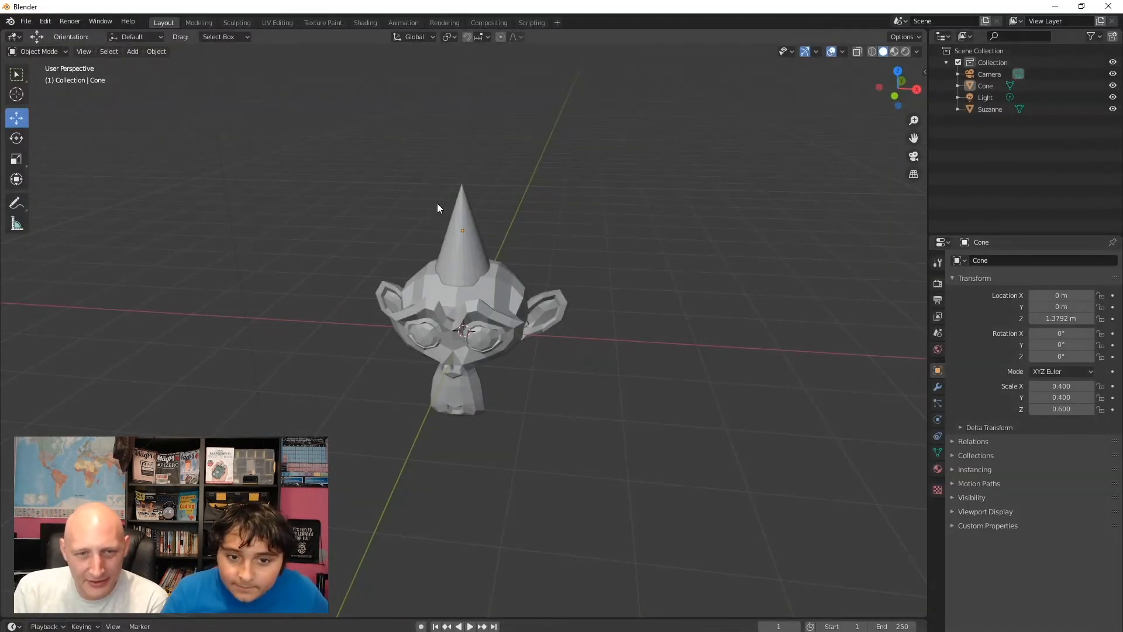
Step: Raise the cone slightly to about Z 1.51 m, render the scene again and close the render
left_click(462, 215)
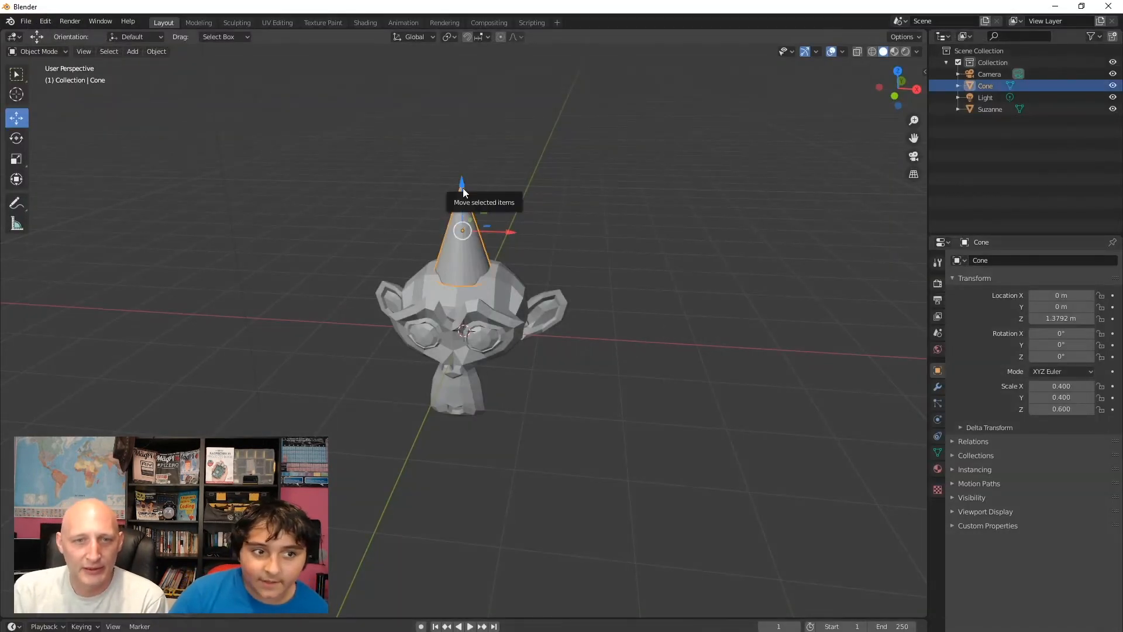
left_click_drag(462, 188, 464, 175)
left_click(597, 111)
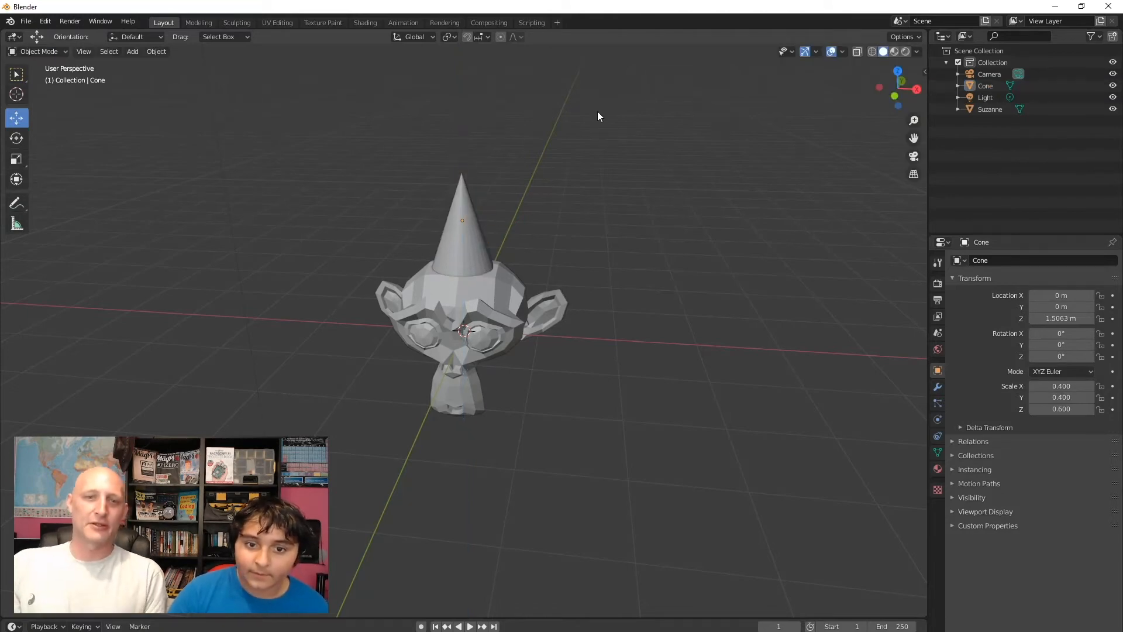
key("F12")
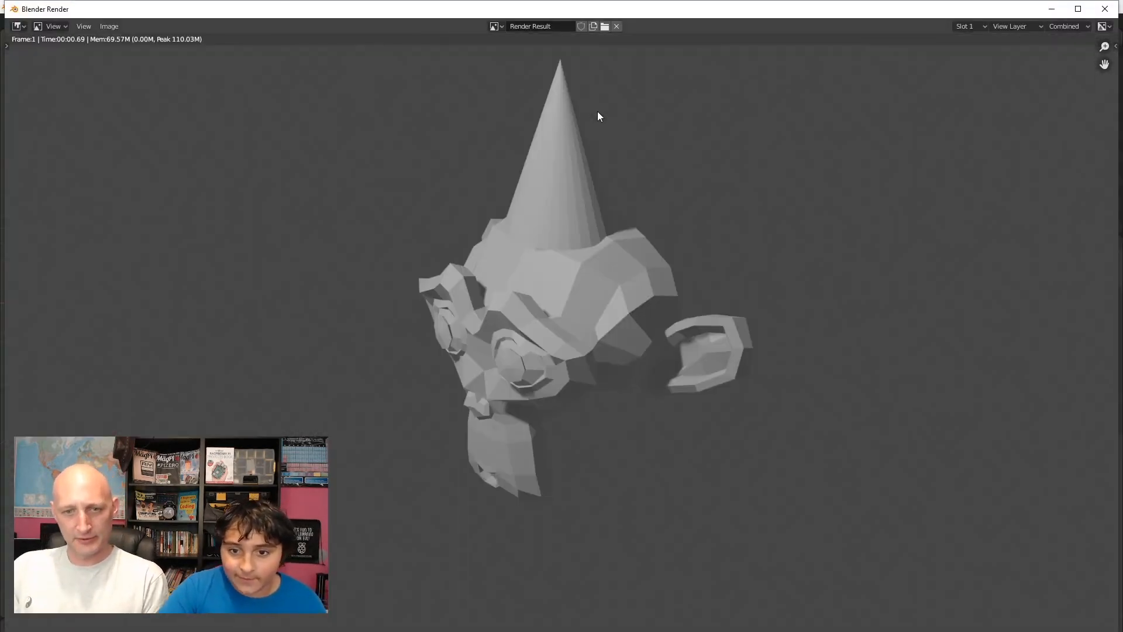
key("F12")
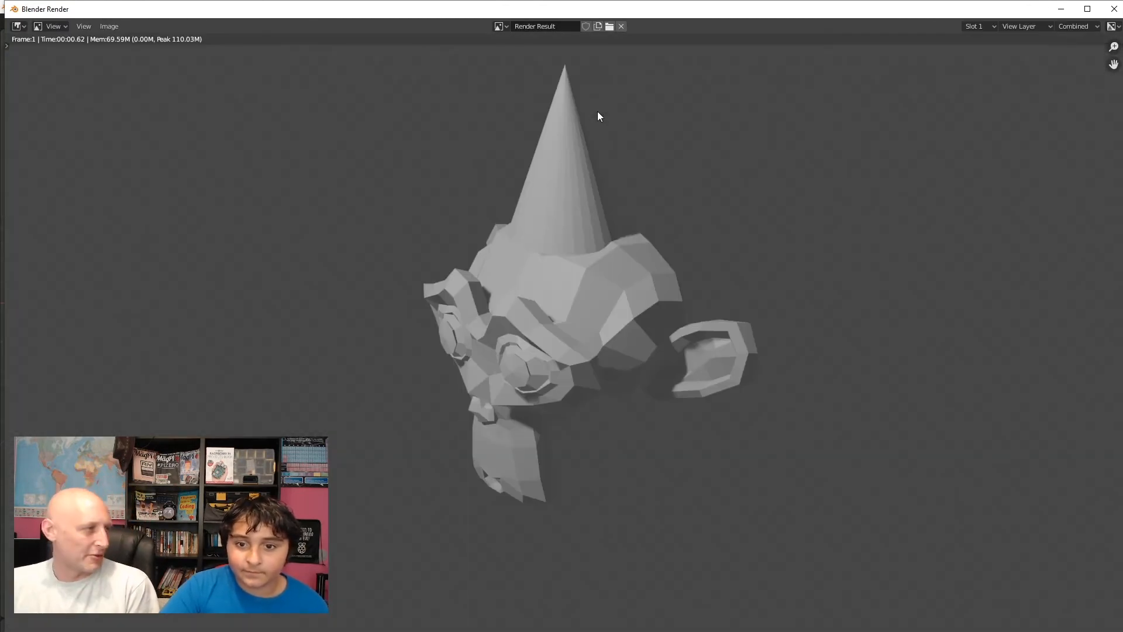
key("Escape")
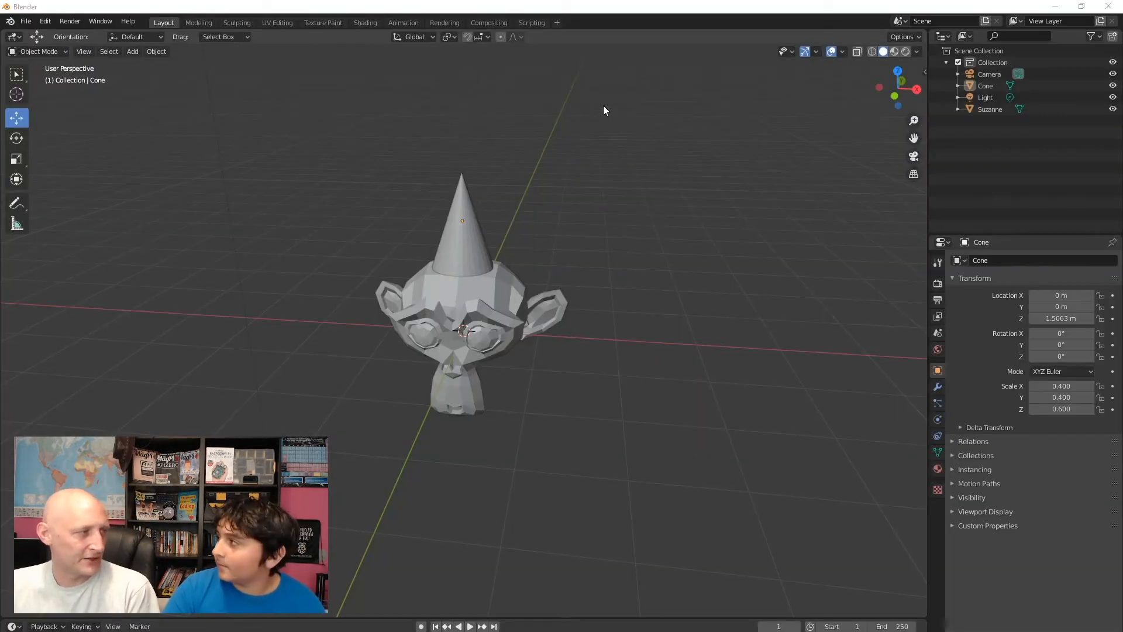
left_click_drag(563, 121, 503, 125)
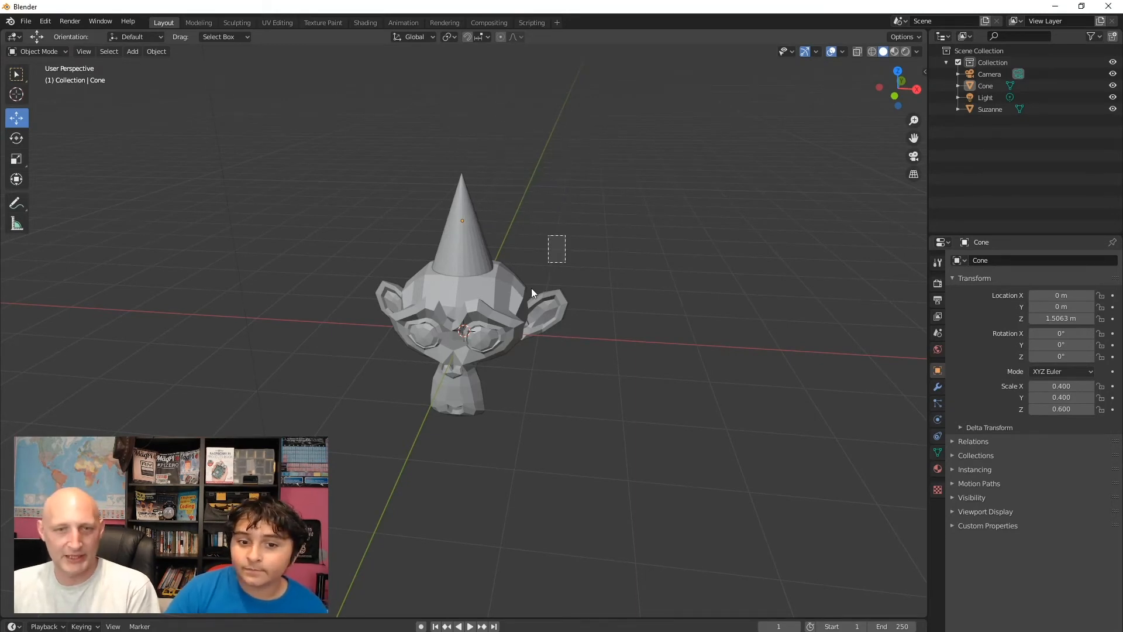
left_click_drag(531, 288, 510, 319)
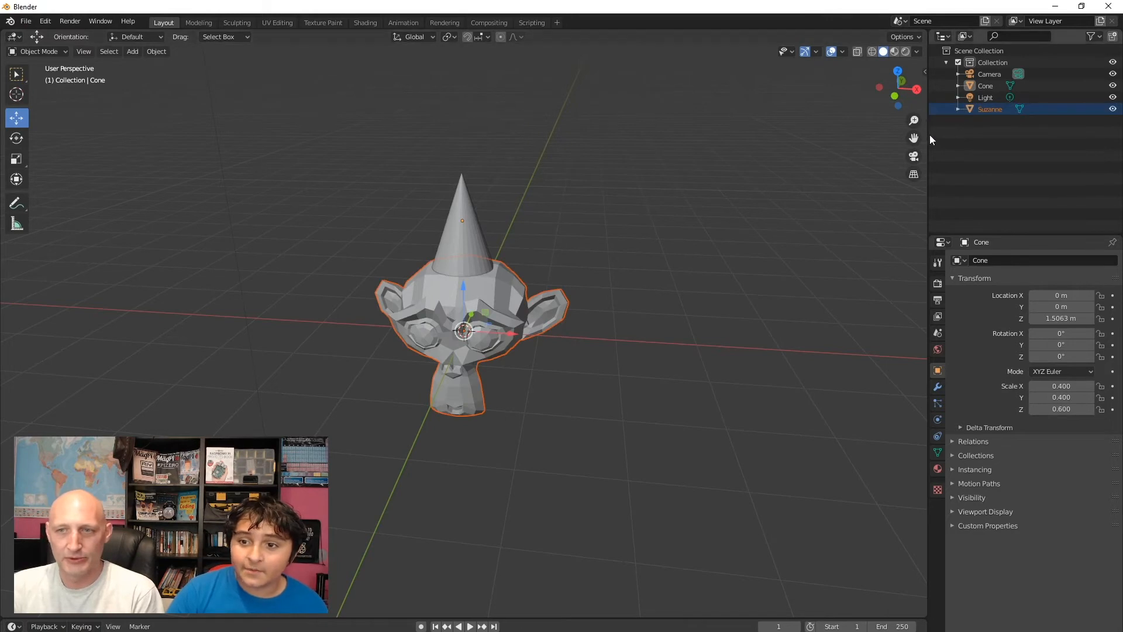
left_click_drag(314, 232, 361, 328)
left_click(412, 312)
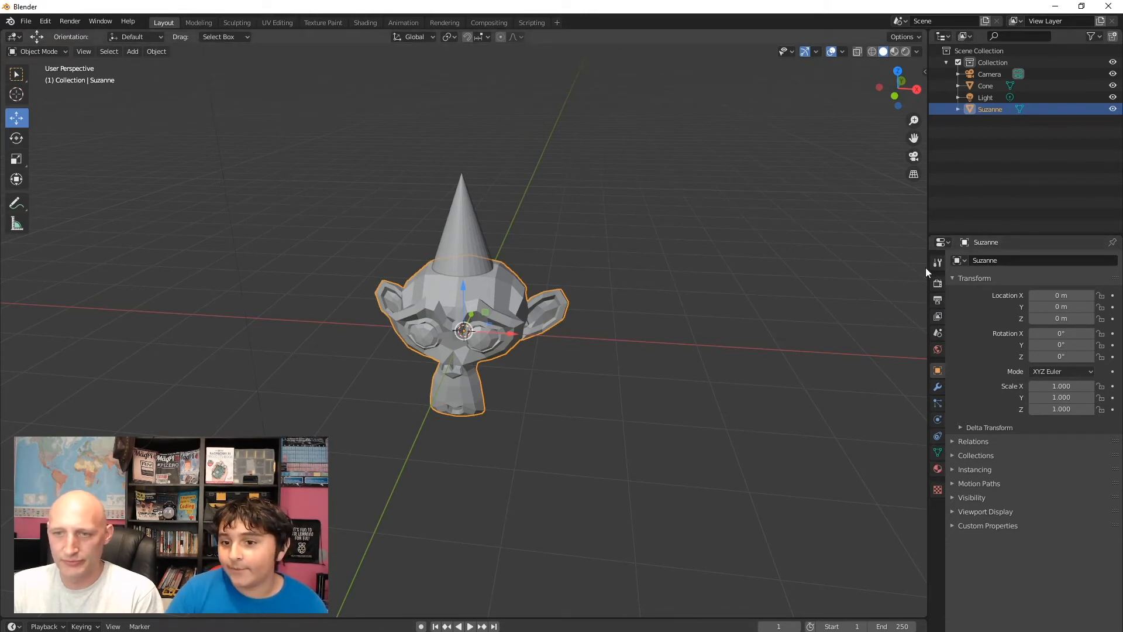
left_click_drag(918, 268, 920, 267)
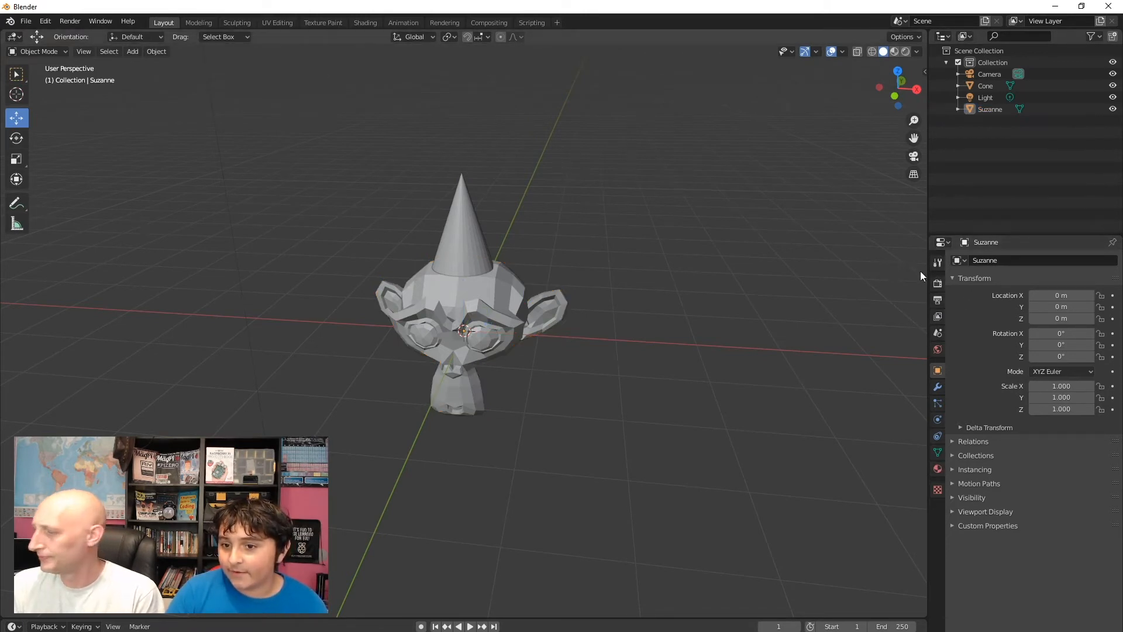
left_click_drag(774, 211, 949, 520)
Step: Select the monkey head and give it a new material
left_click(427, 261)
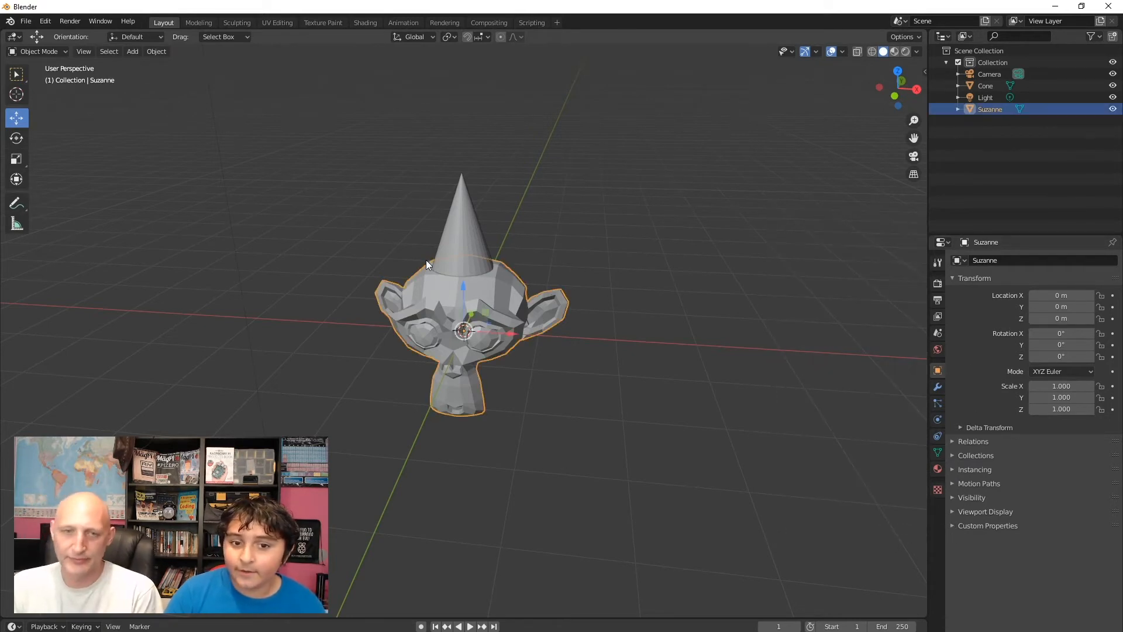
left_click(939, 473)
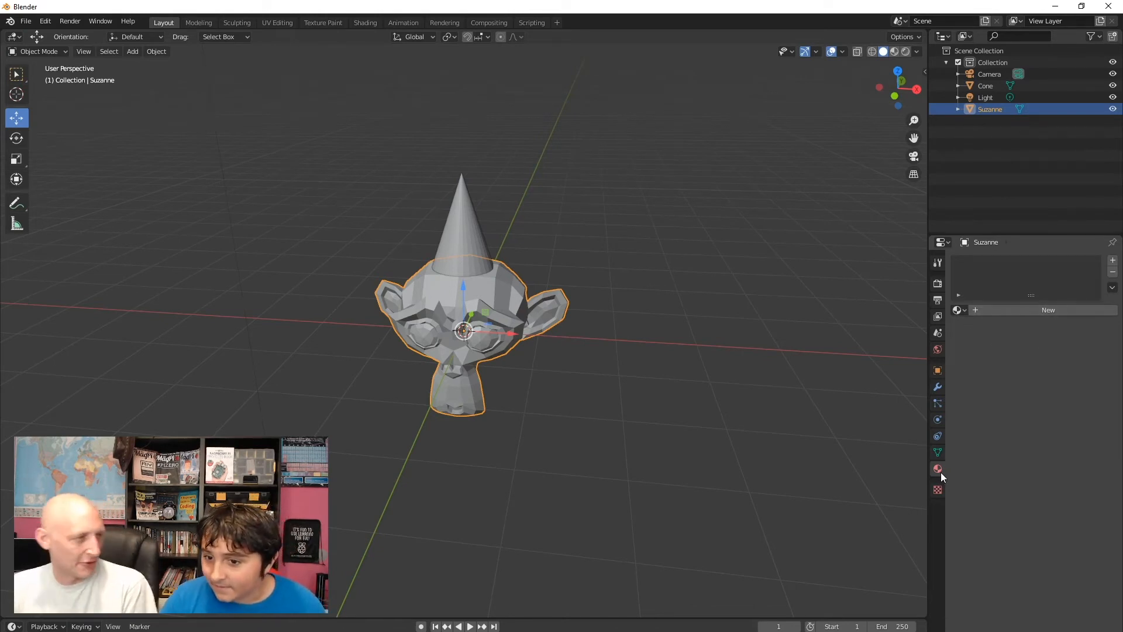
left_click(1020, 306)
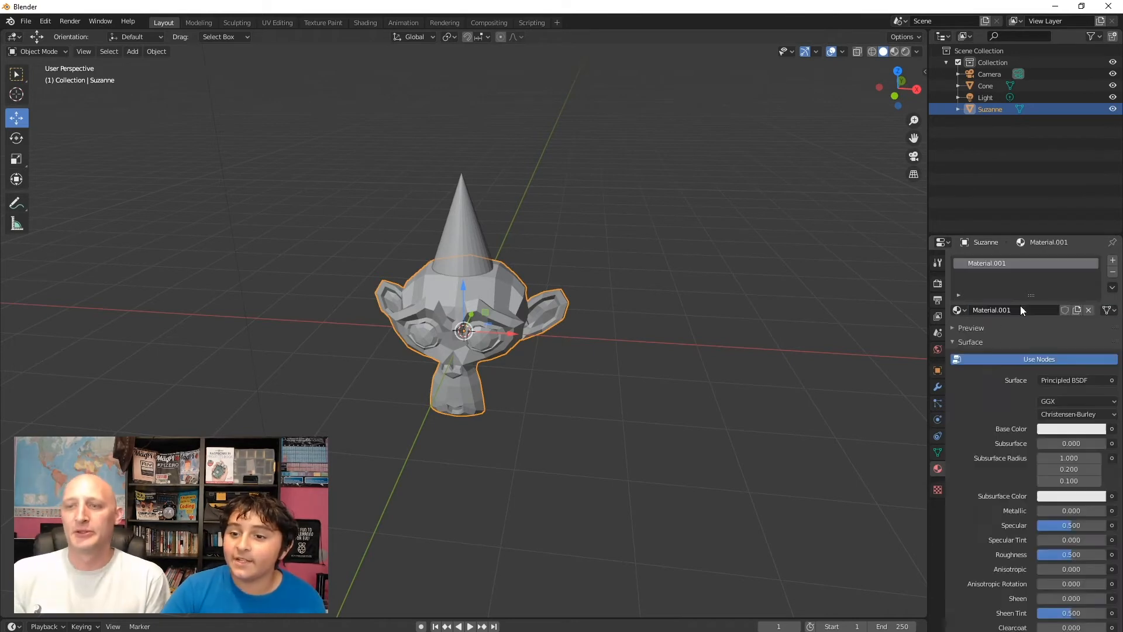
Step: Set the base color of the monkey's material to a dark orange-brown by picking orange and lowering its brightness
left_click(1076, 430)
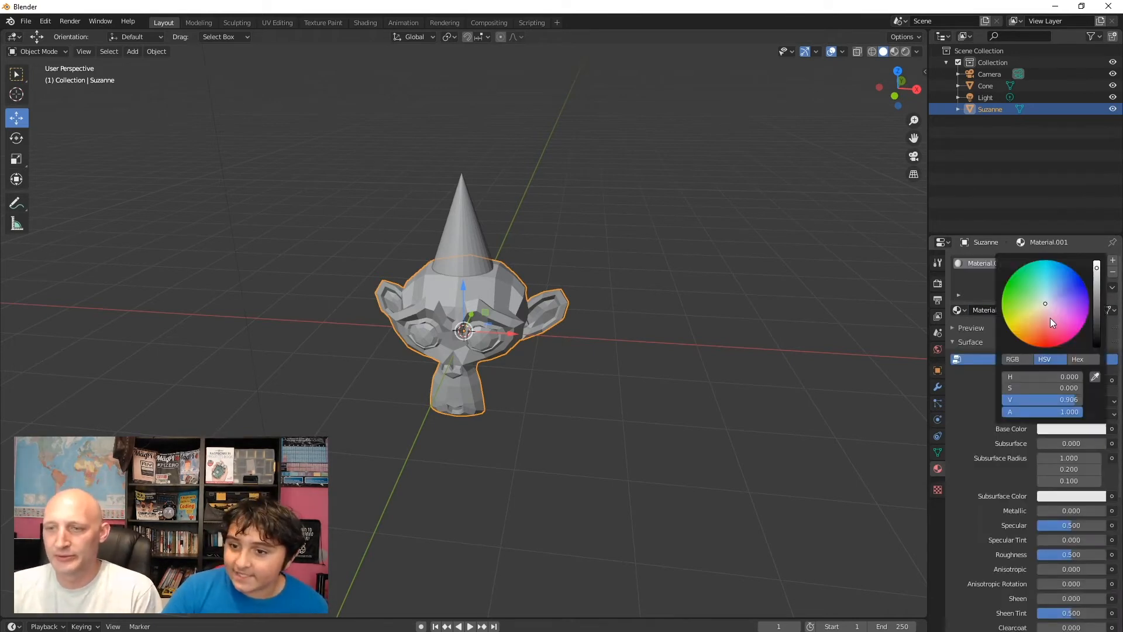
left_click_drag(1050, 318, 1029, 340)
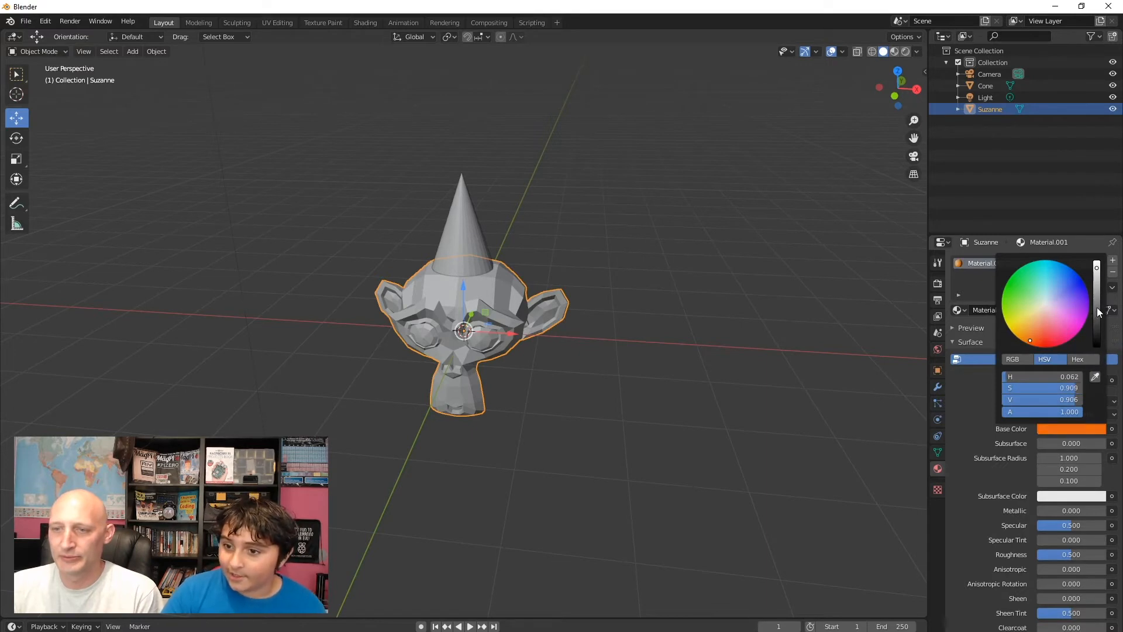
left_click(1097, 307)
left_click_drag(1097, 310, 1096, 296)
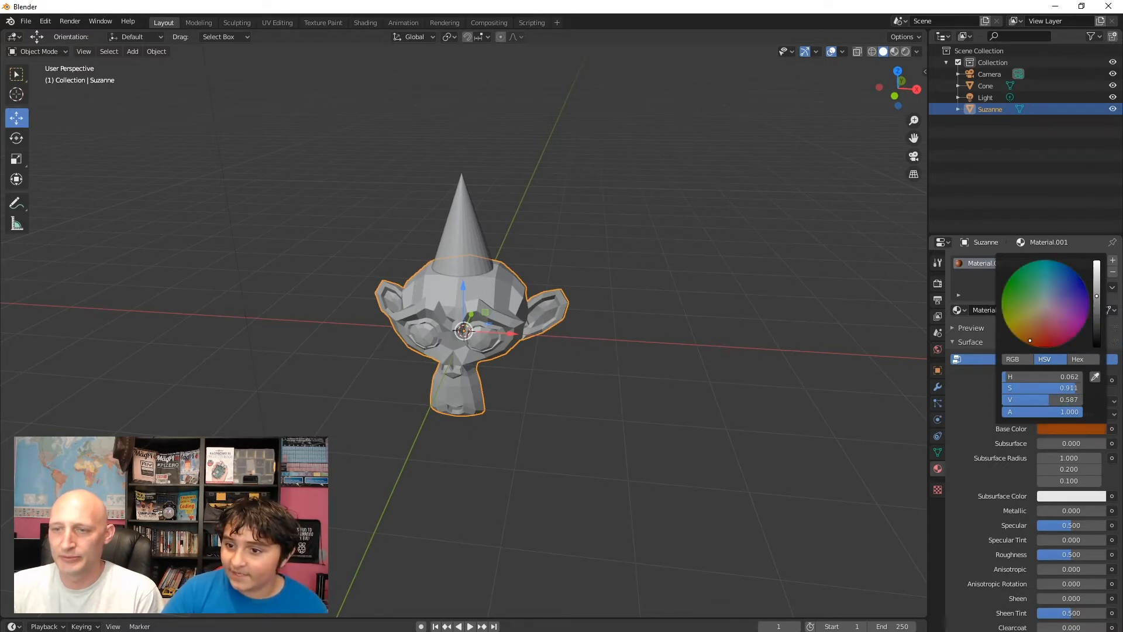
left_click(1096, 298)
left_click(1096, 302)
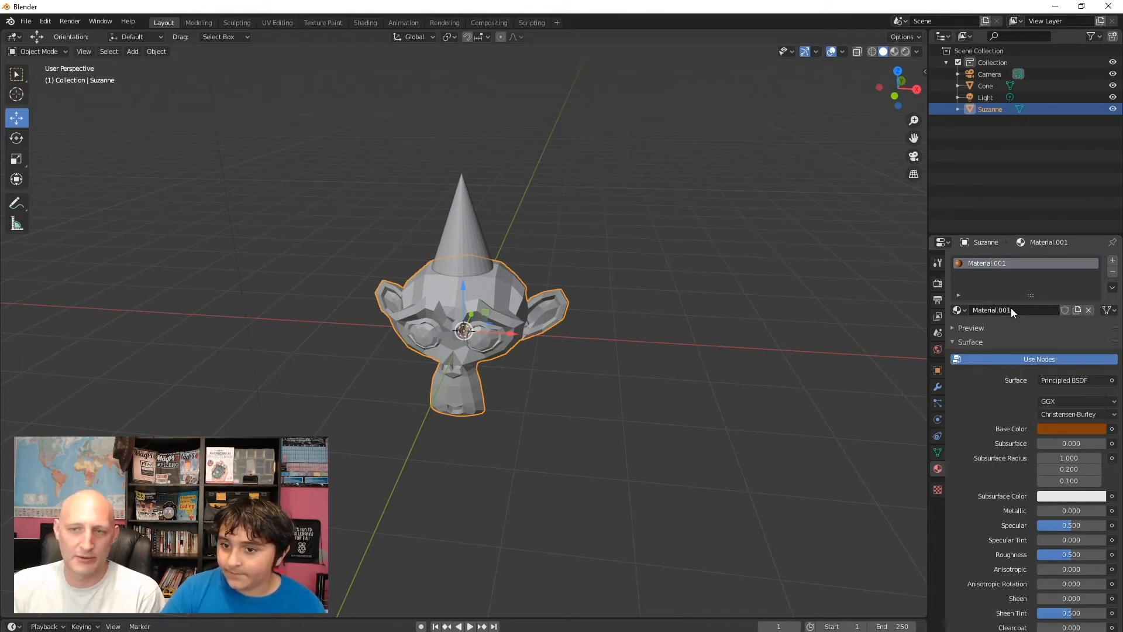
Step: Preview the monkey's material on the cube, hair and fluid shapes, and render the scene to check the color
left_click(952, 326)
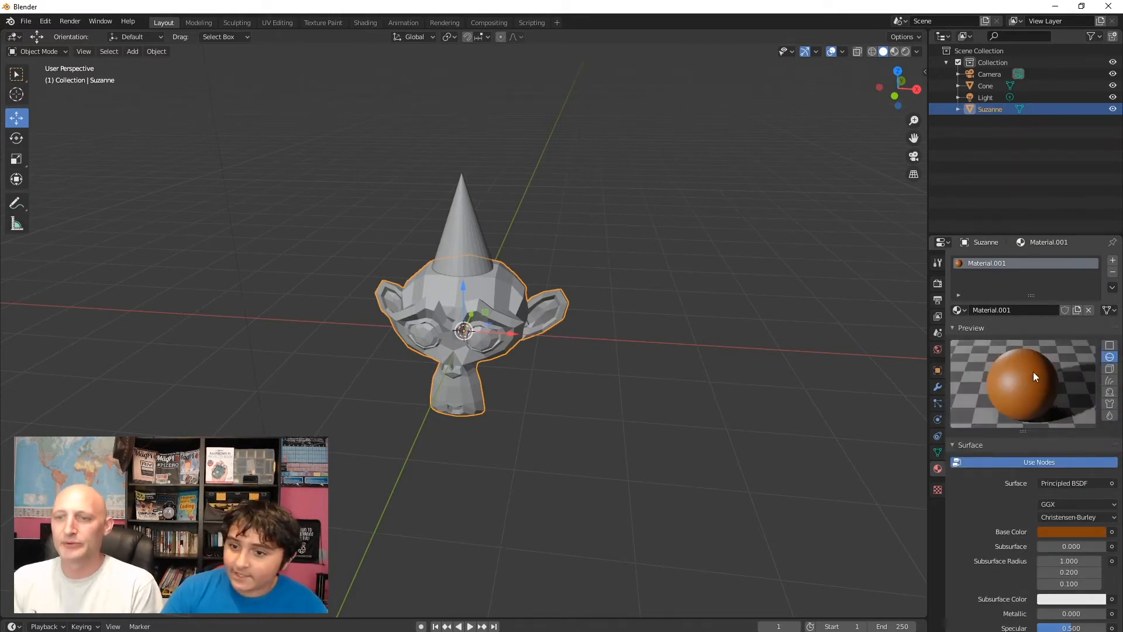
left_click(1110, 369)
left_click(1109, 380)
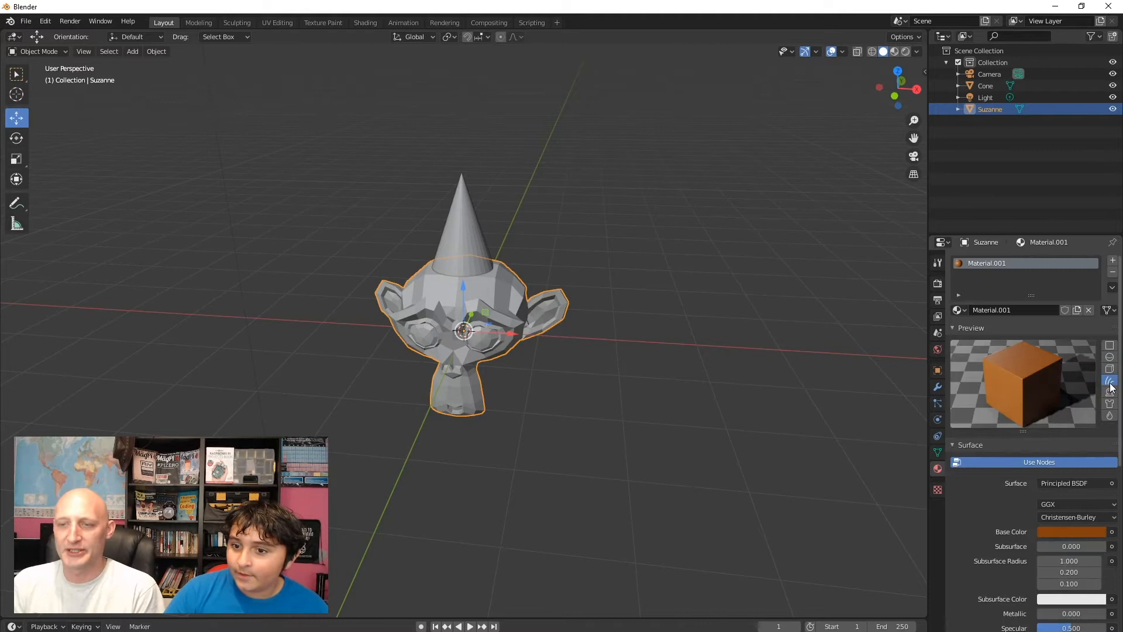
left_click(1109, 414)
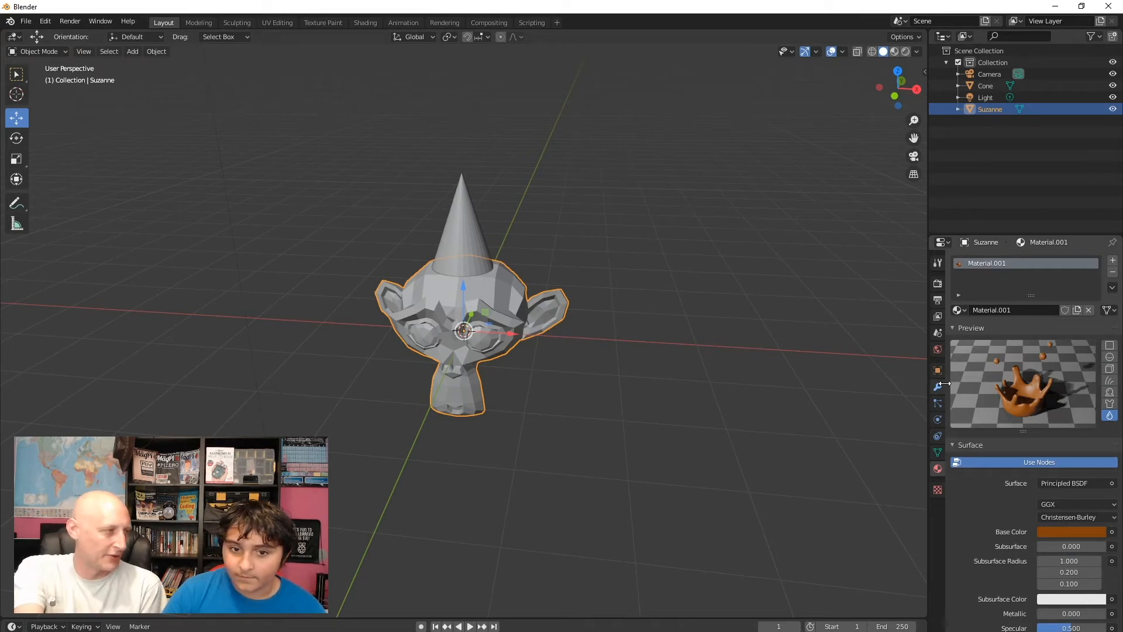
key("F12")
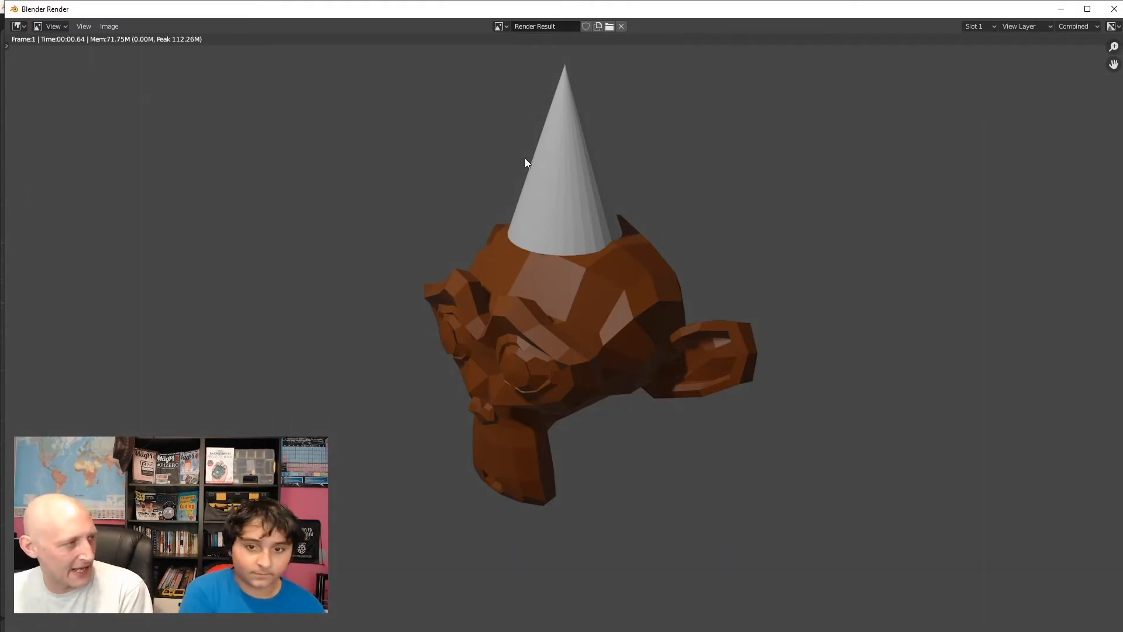
key("Escape")
Step: Make the cone the active object and give it a new material of its own
left_click(464, 186)
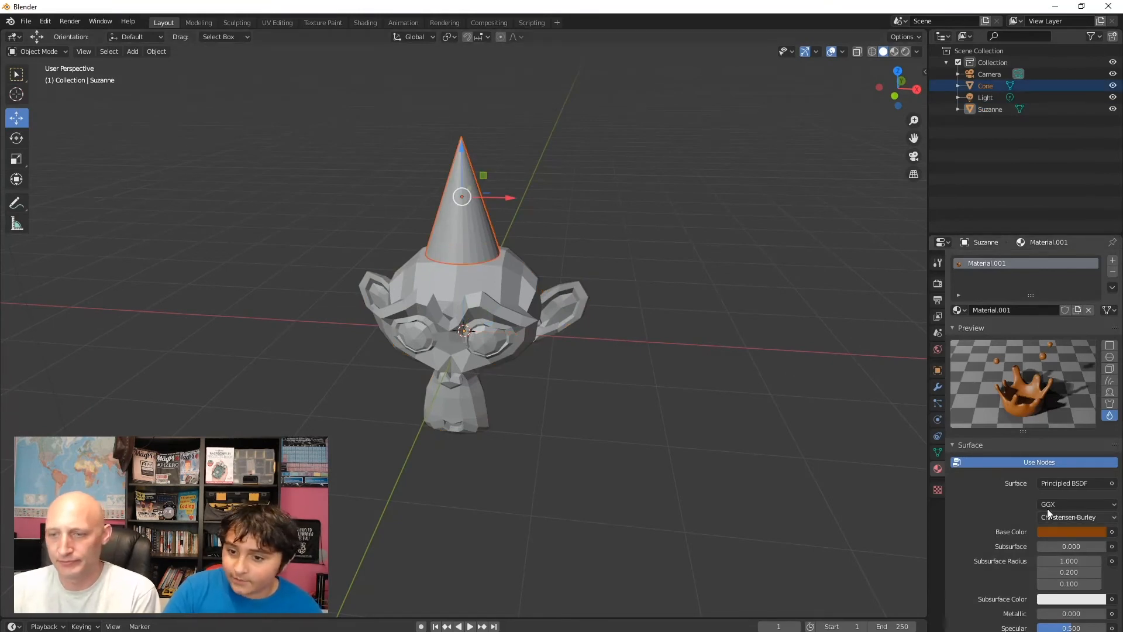
left_click(938, 489)
left_click(938, 469)
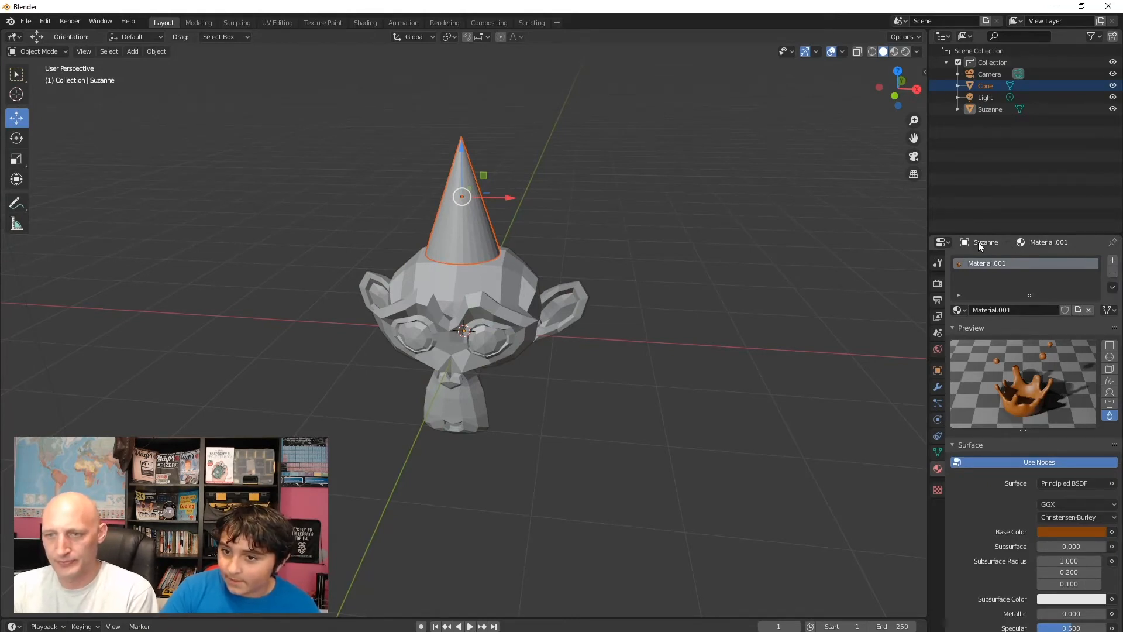
left_click(574, 151)
left_click_drag(572, 151, 416, 183)
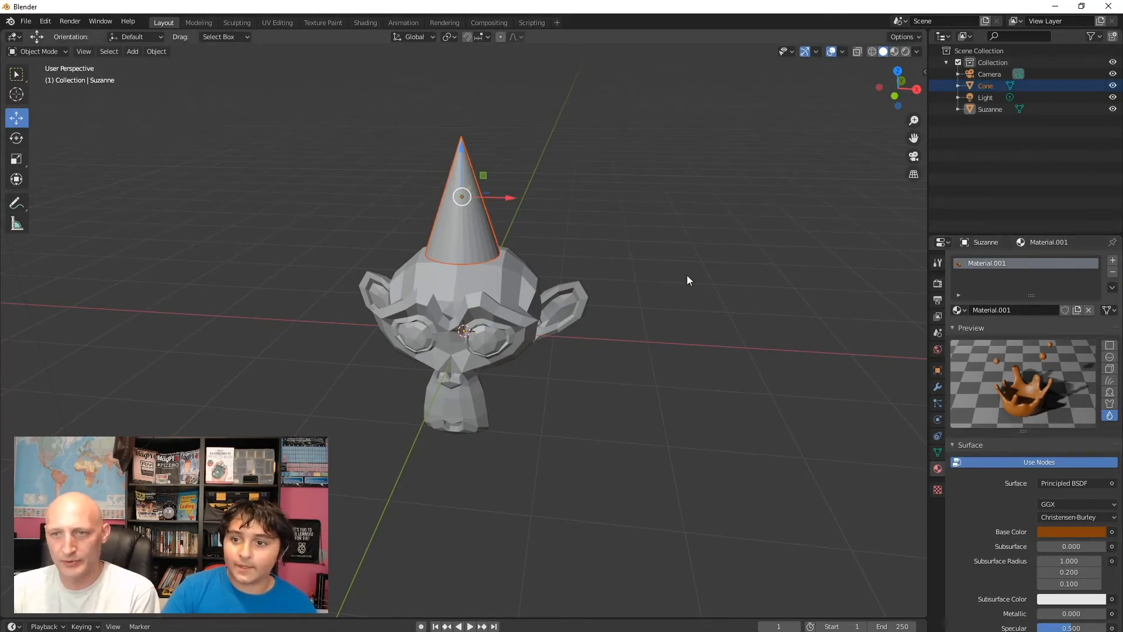
left_click(983, 85)
left_click(1011, 309)
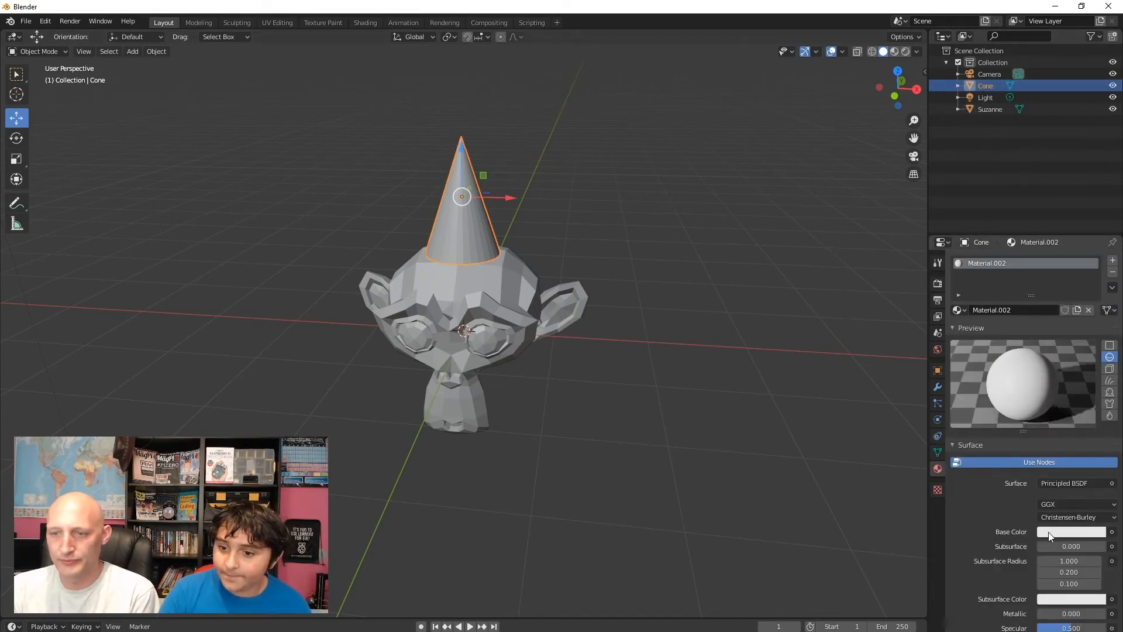
Step: Set the cone material's base color to bright pink and preview it on the cloth, fluid and hair shapes
left_click(1048, 532)
left_click_drag(1061, 424, 1075, 434)
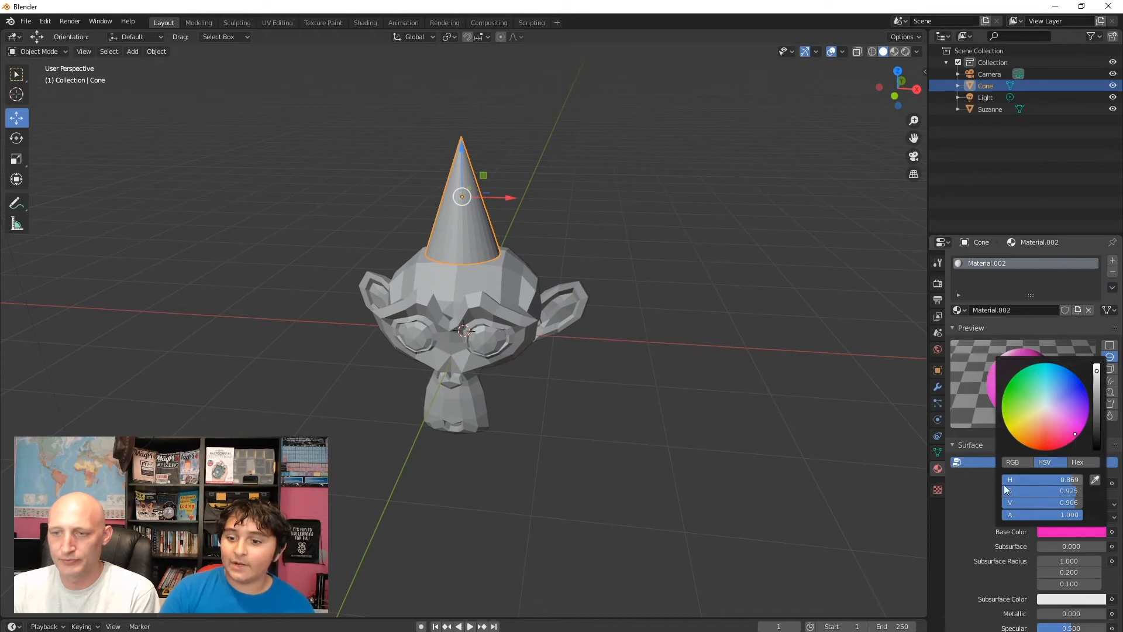
left_click(1110, 404)
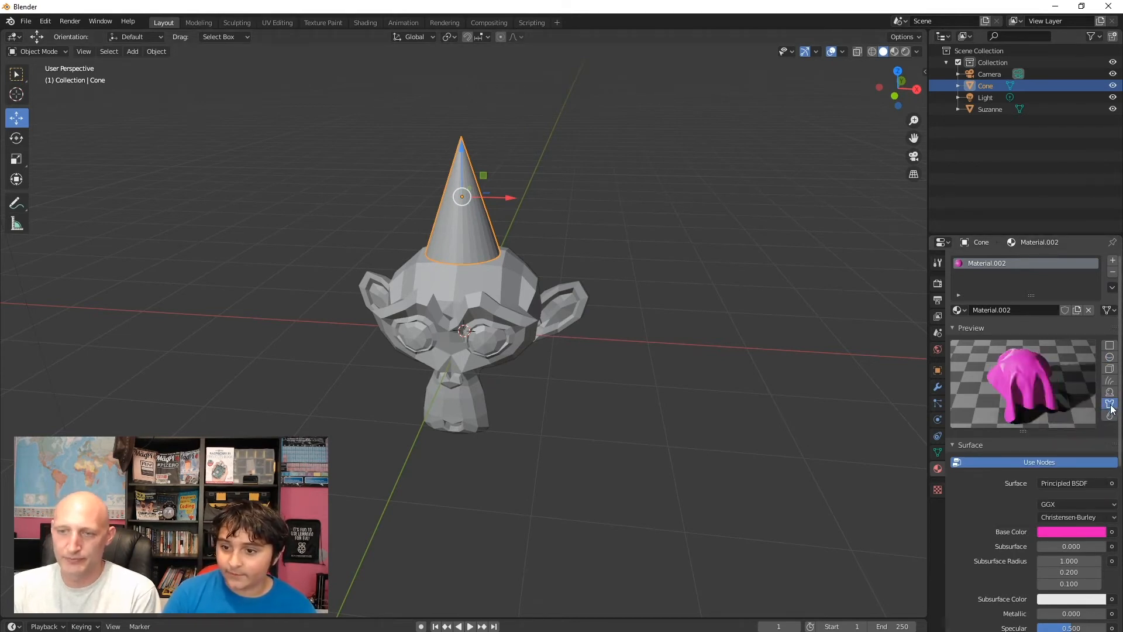
left_click(1110, 392)
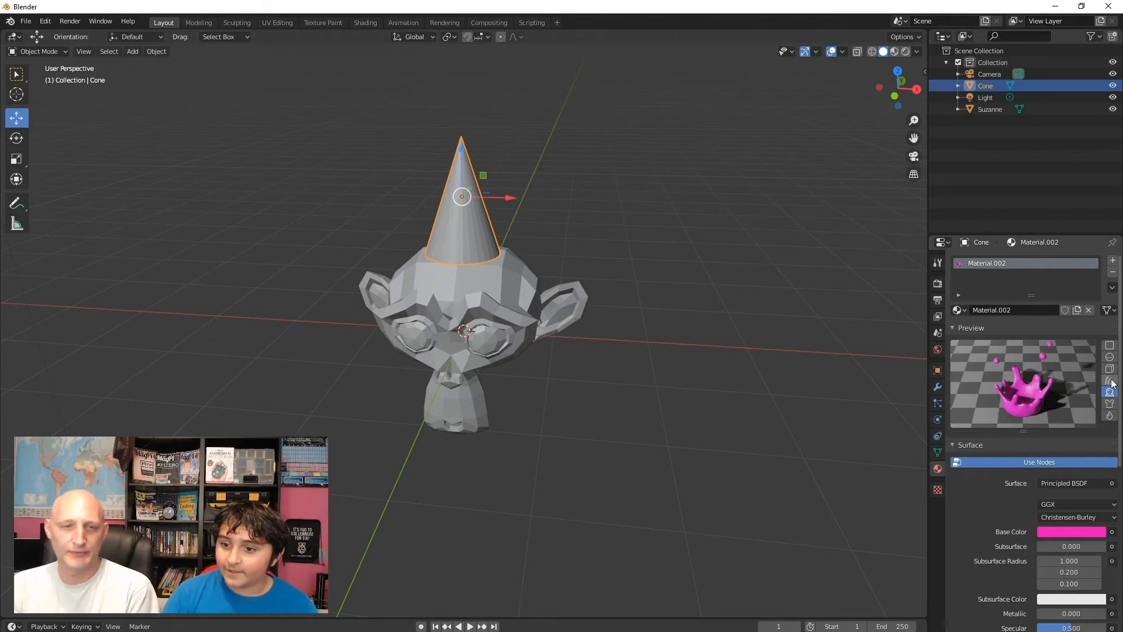
left_click(1110, 381)
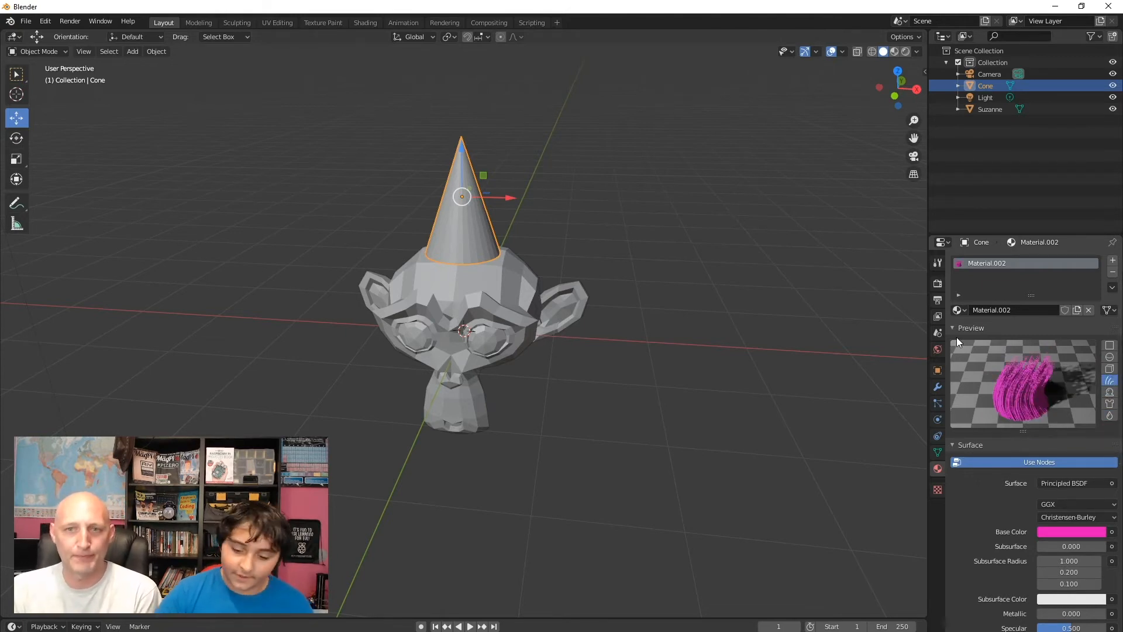
Step: Render the scene to check the cone hat's color against the monkey head, and close the render
key("F12")
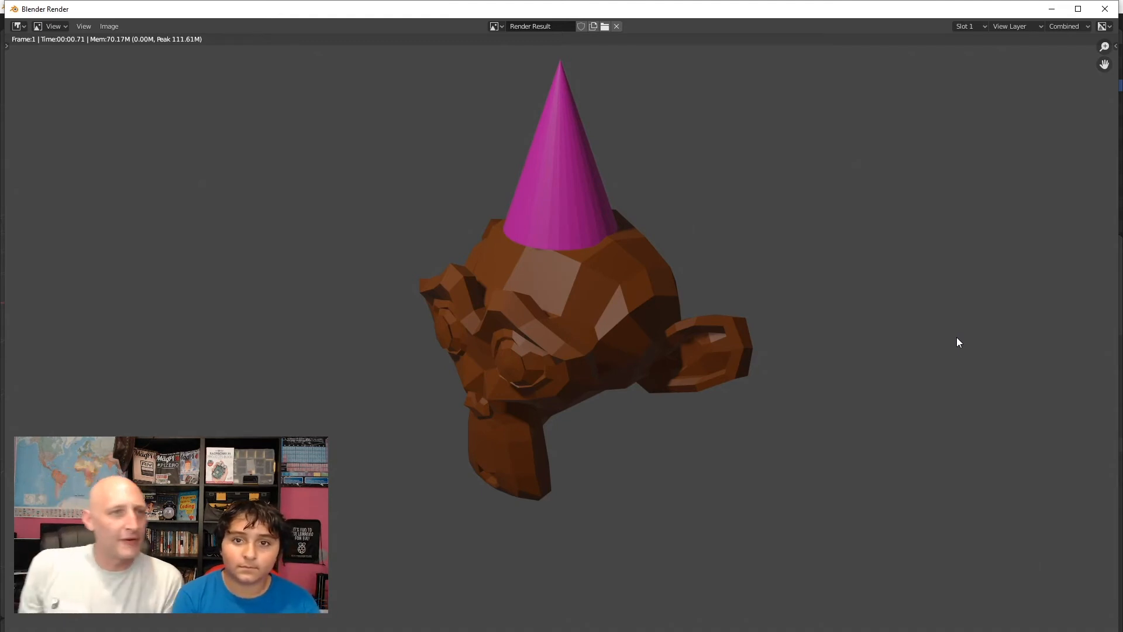
left_click(21, 27)
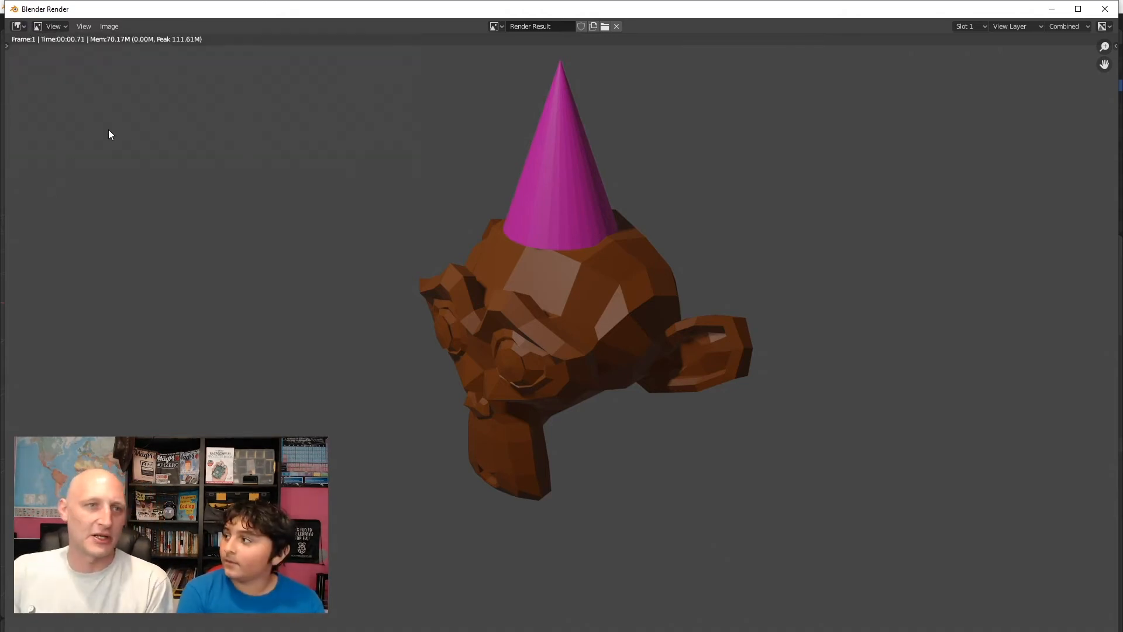
left_click(119, 27)
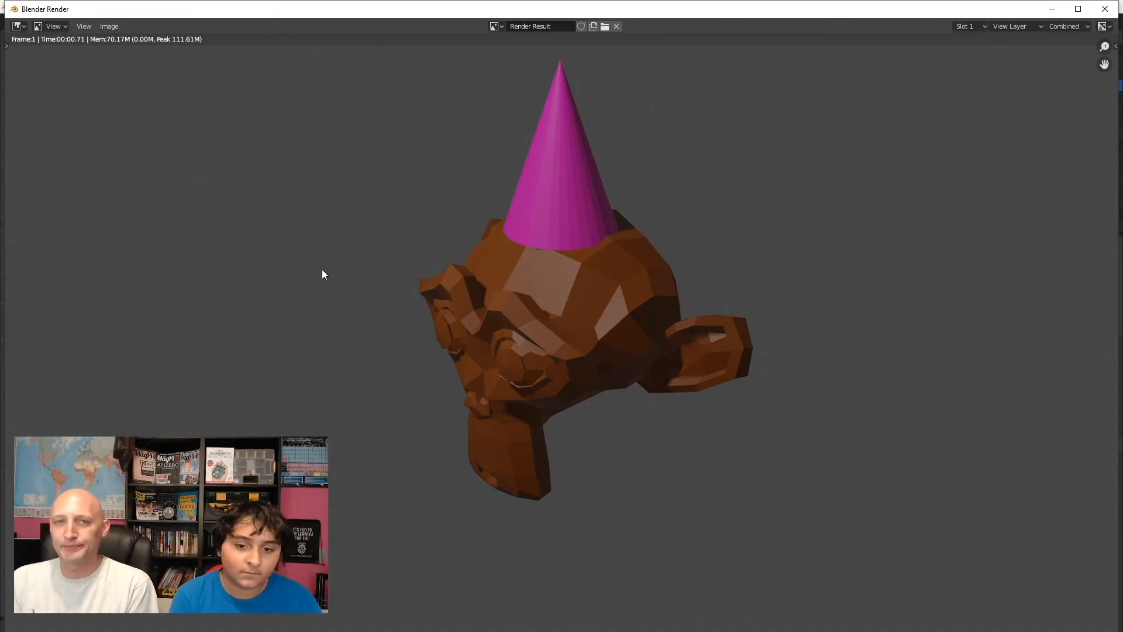
key("Escape")
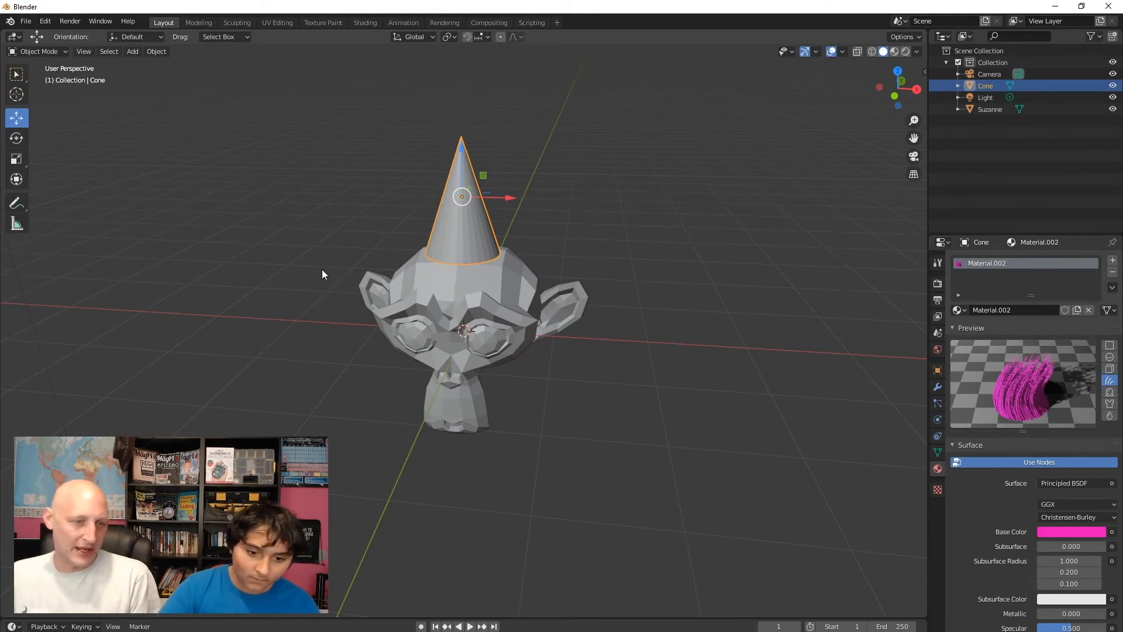
Step: Play the scene's animation over its default frame range and stop playback
mouse_move(497, 618)
left_mouse_down()
mouse_move(566, 280)
mouse_move(488, 612)
left_mouse_up()
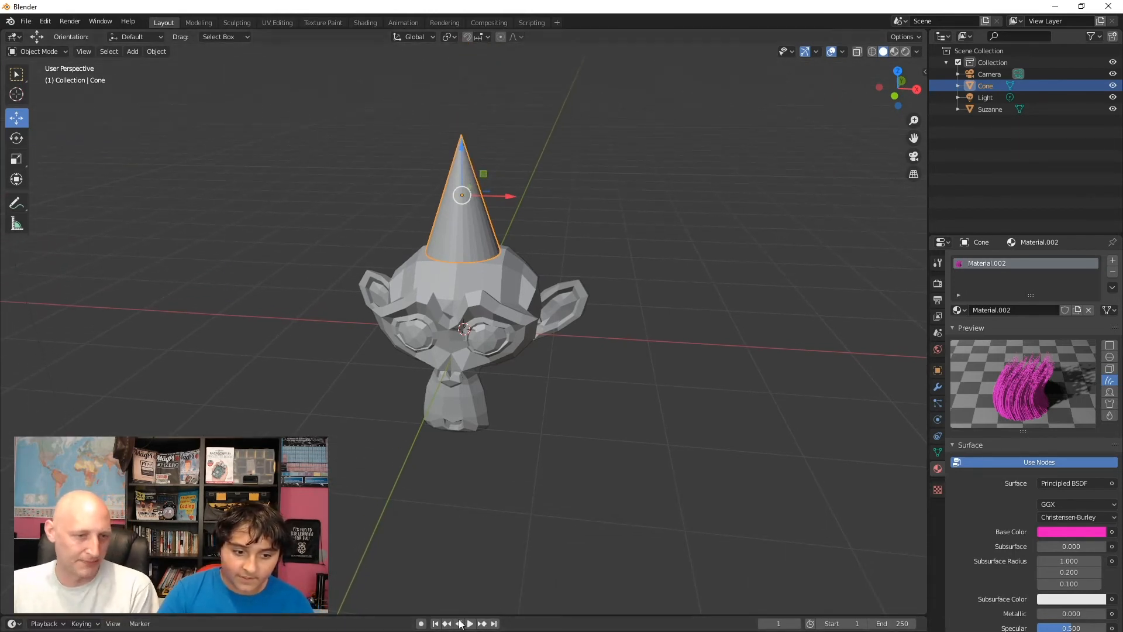
key("space")
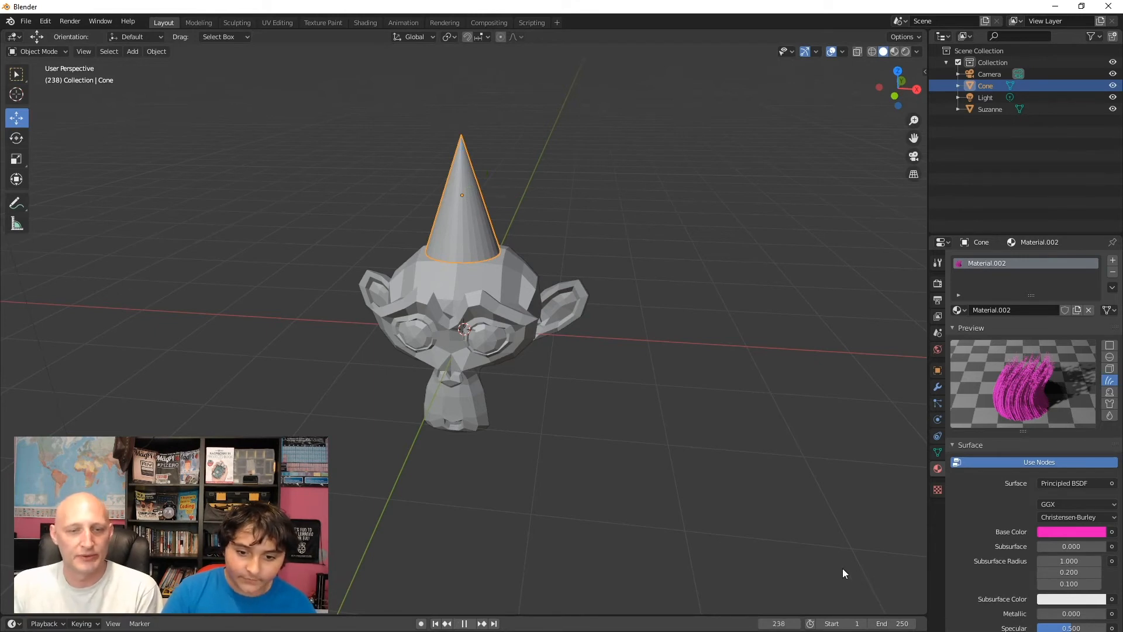
key("Escape")
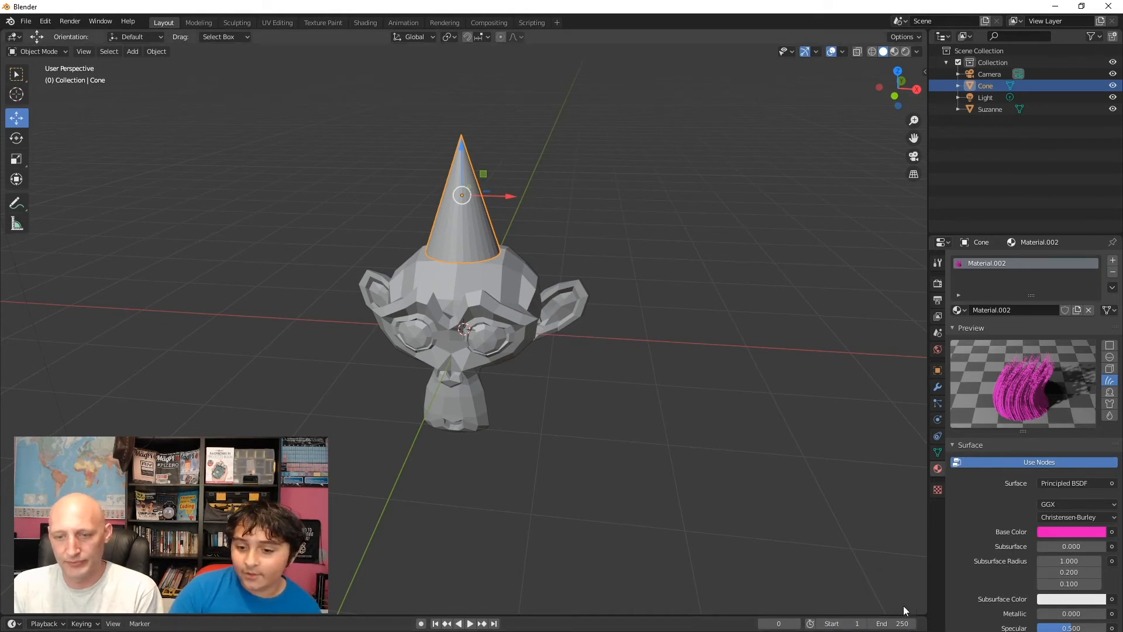
Step: Set the animation's end frame to 120
left_click(901, 630)
left_click(901, 621)
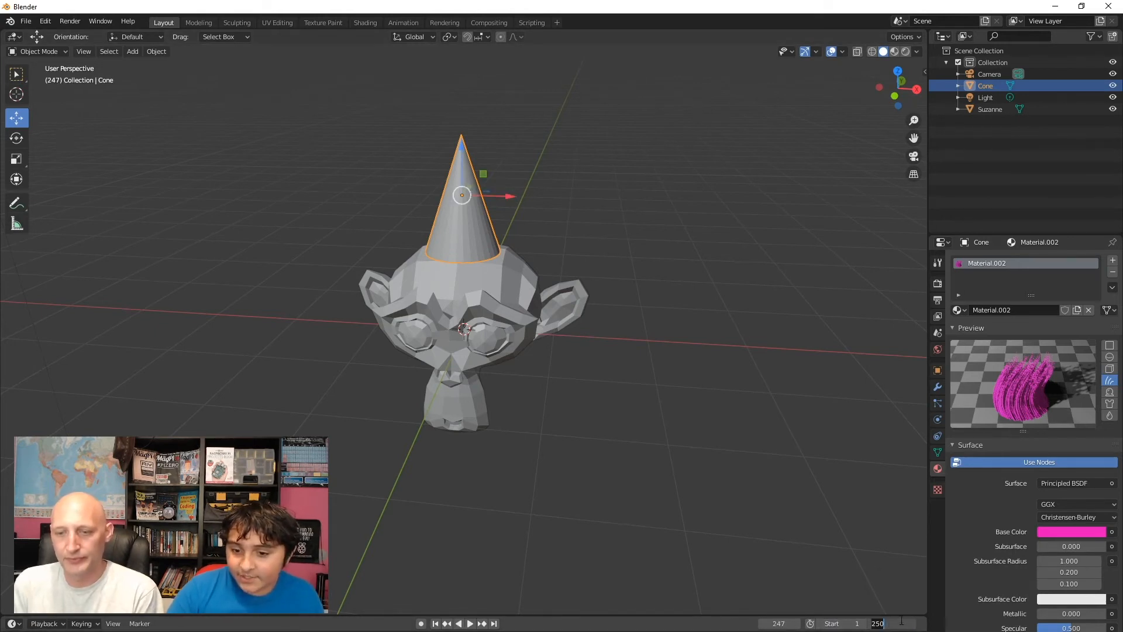
type("120")
key("Return")
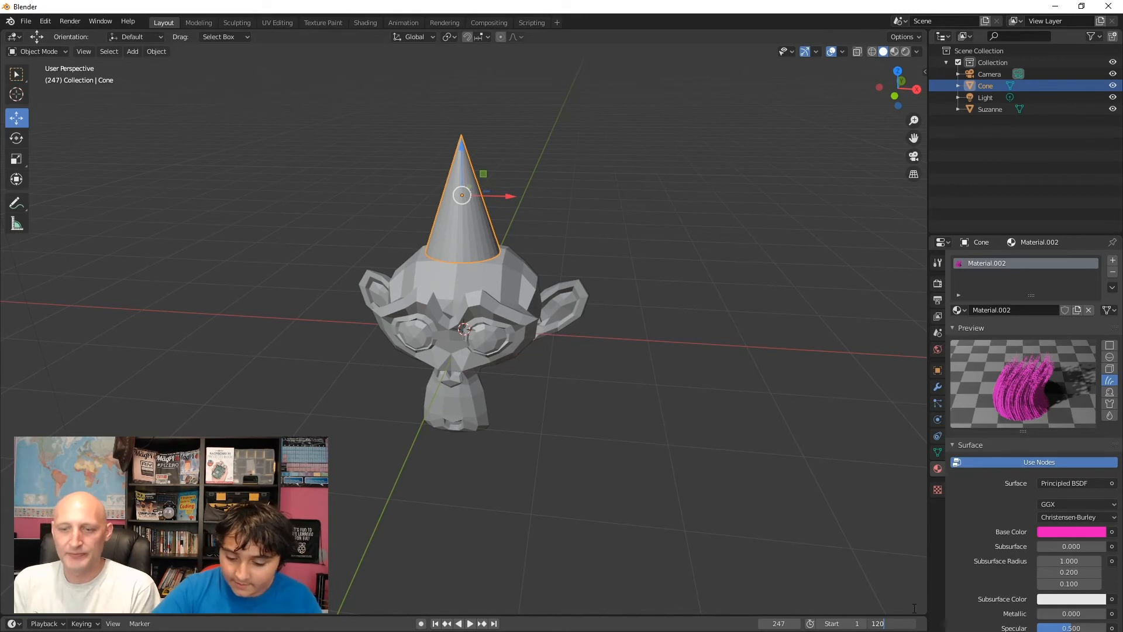
Step: Play back the shortened animation and return the current frame to 0
key("space")
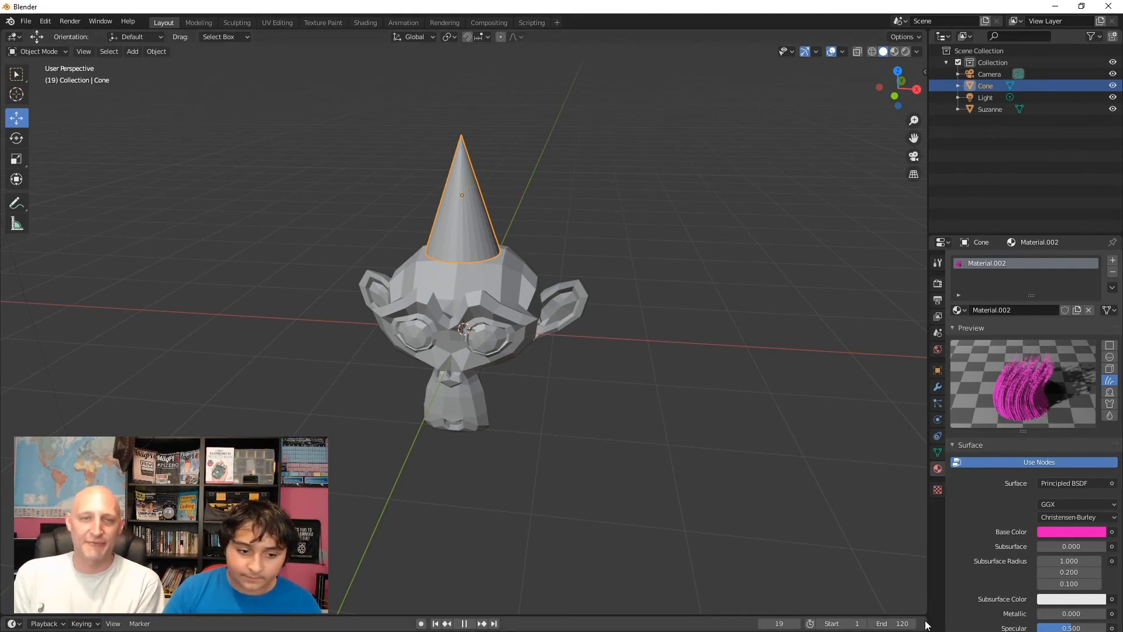
key("Escape")
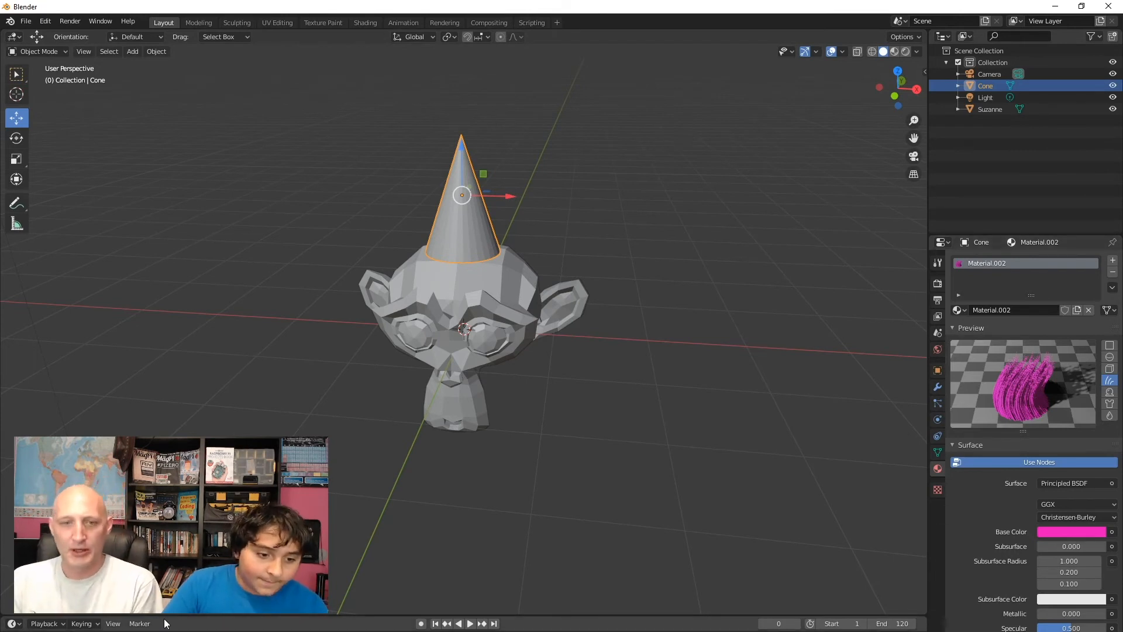
key("Right")
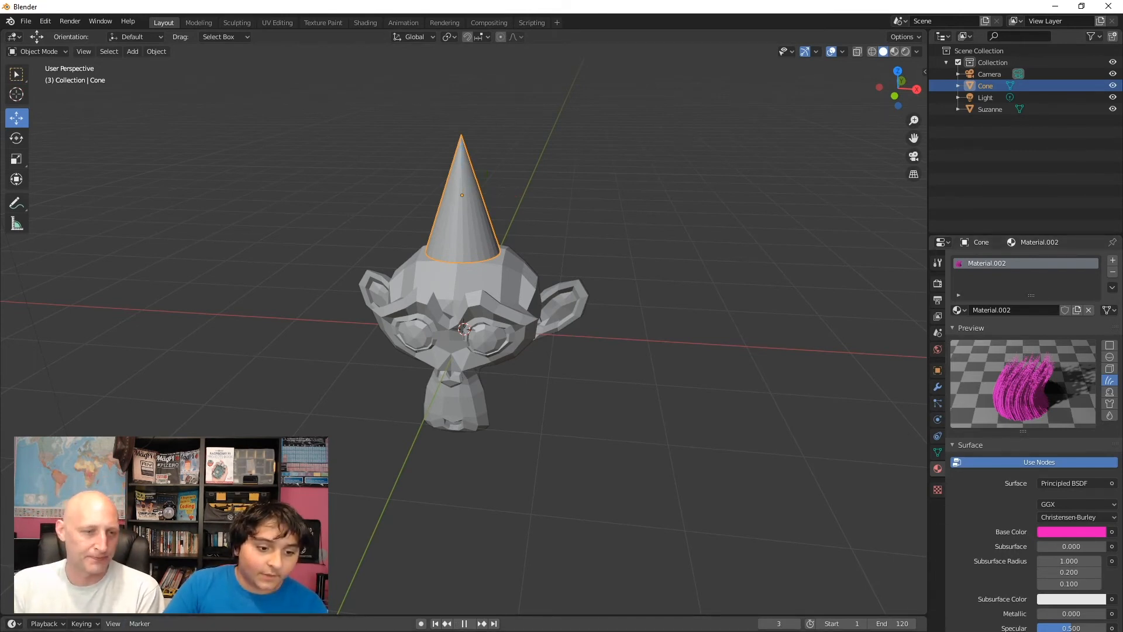
key("Left")
Step: Select the monkey head and cone together and insert a LocRotScale keyframe for both at frame 0
left_click_drag(656, 196, 228, 421)
right_click(486, 296)
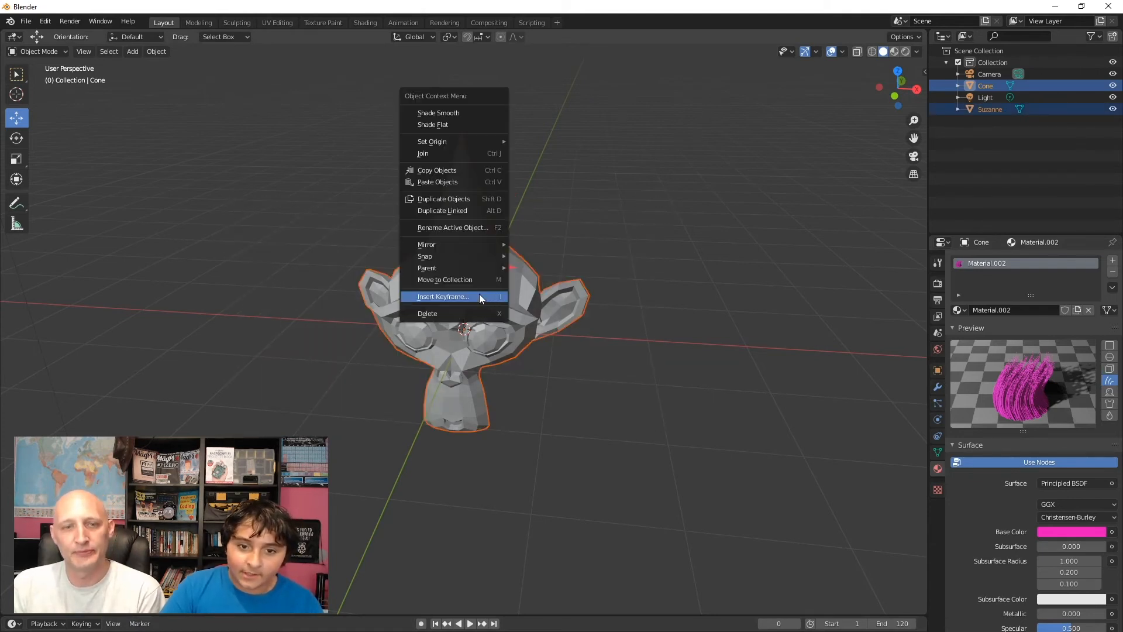
left_click(431, 296)
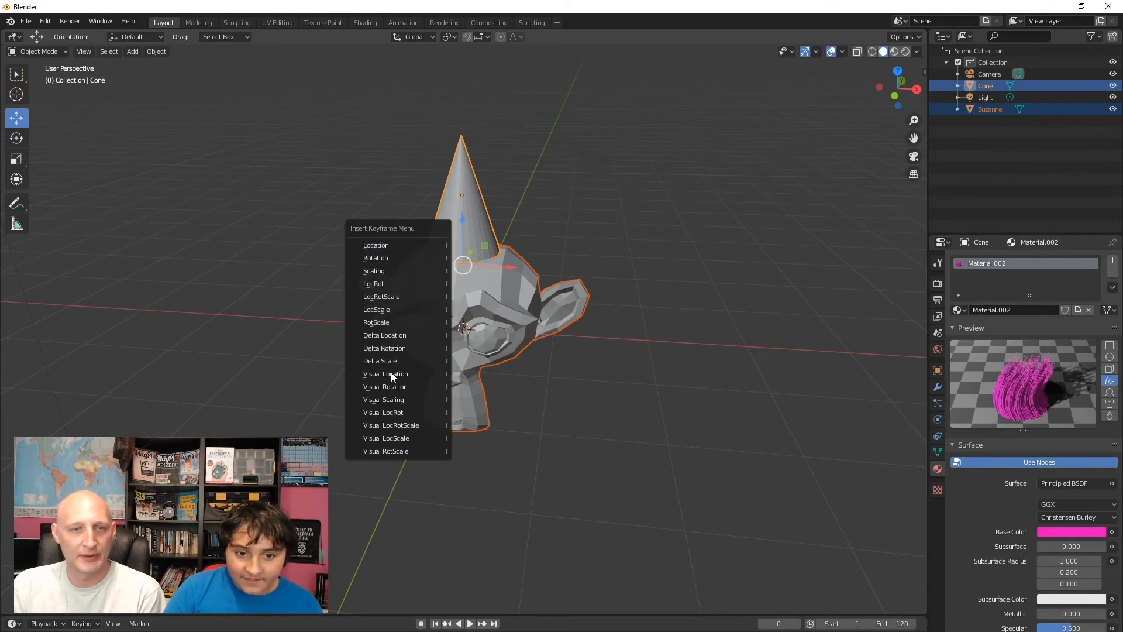
left_click(402, 297)
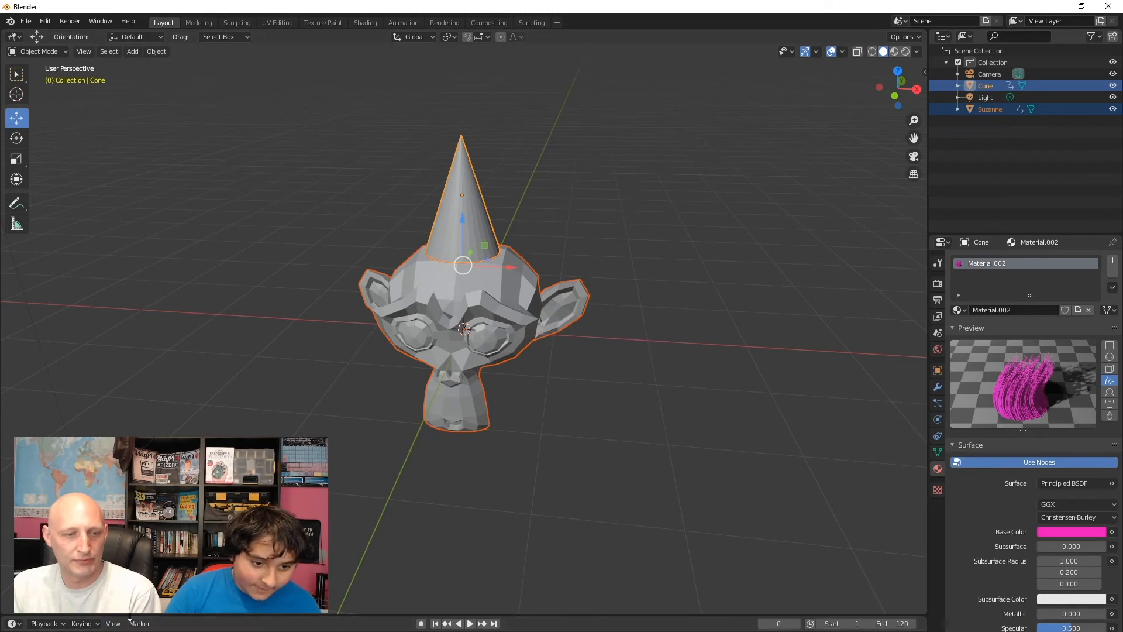
Step: Expand the timeline area enough to show its frames and move the playhead to frame 60
left_click_drag(130, 614, 129, 496)
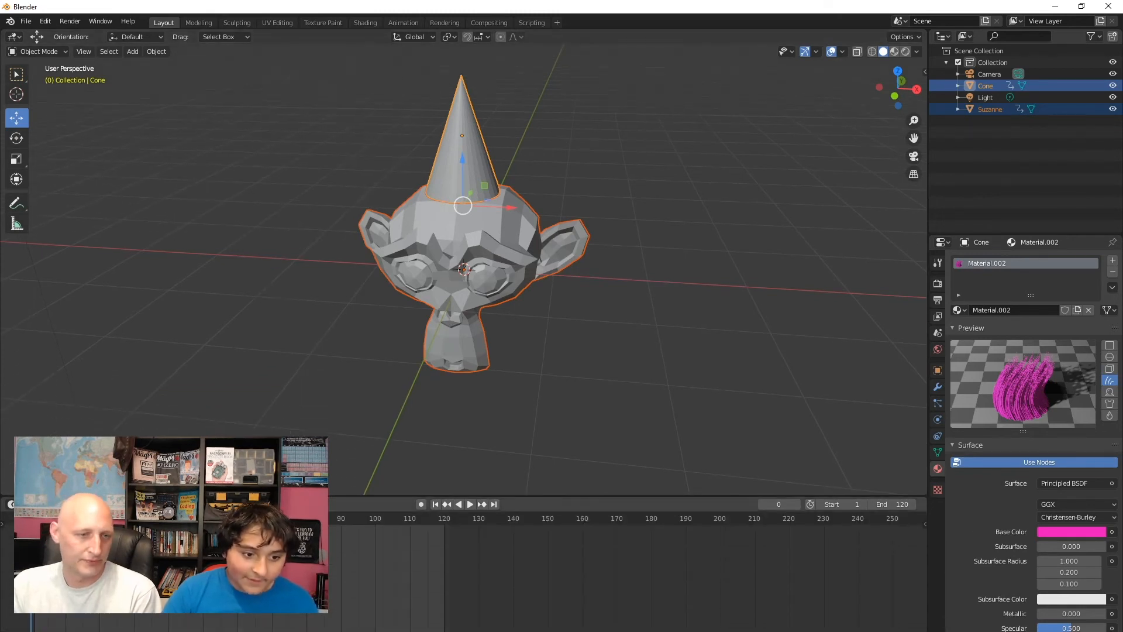
key("space")
key("space")
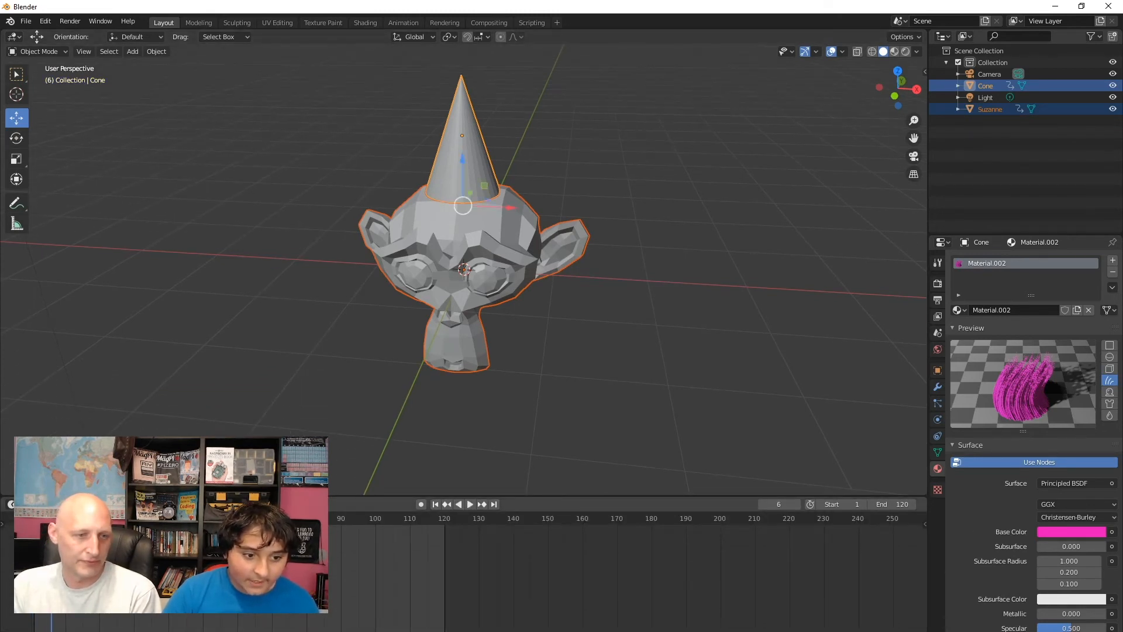
left_click_drag(51, 518, 31, 518)
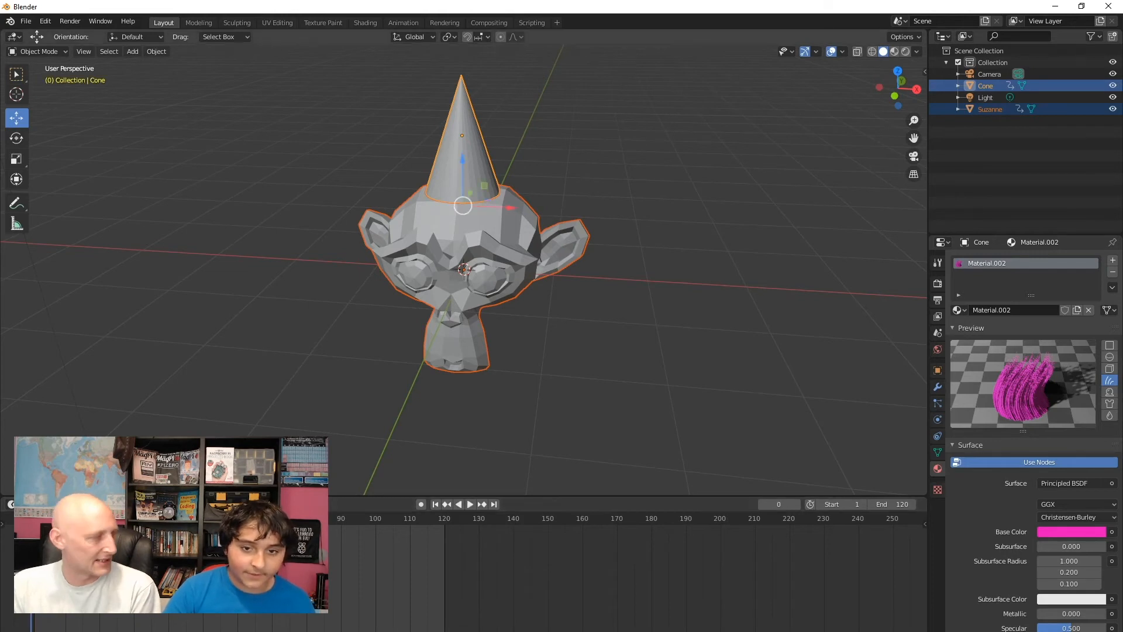
left_click_drag(404, 518, 238, 518)
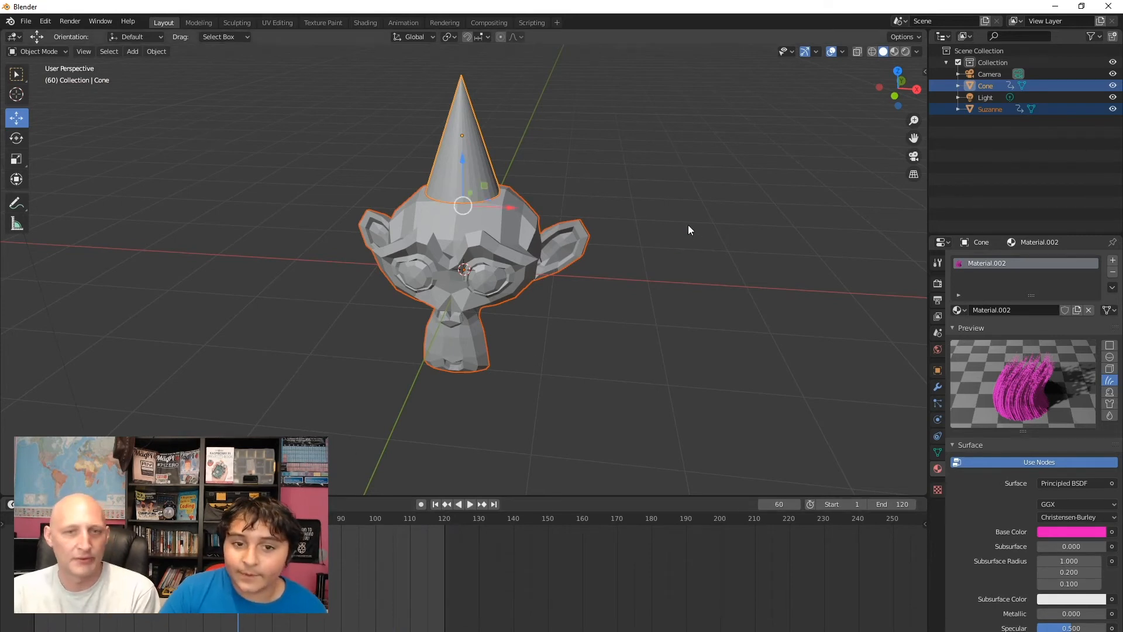
scroll(591, 212, "up", 1)
scroll(585, 247, "down", 3)
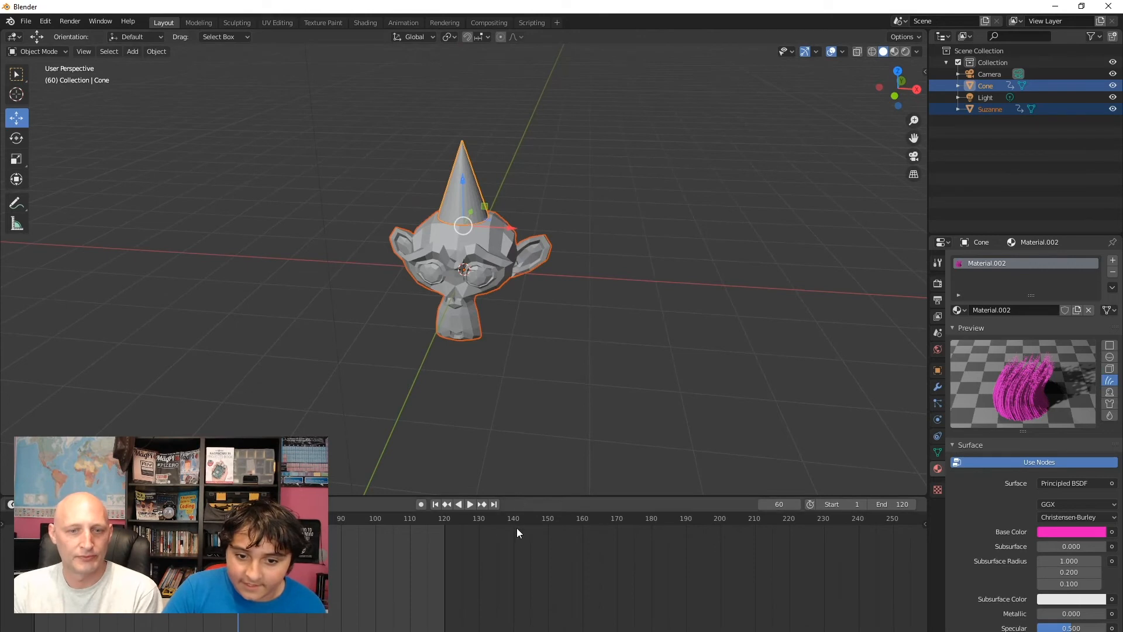
left_click_drag(514, 497, 514, 578)
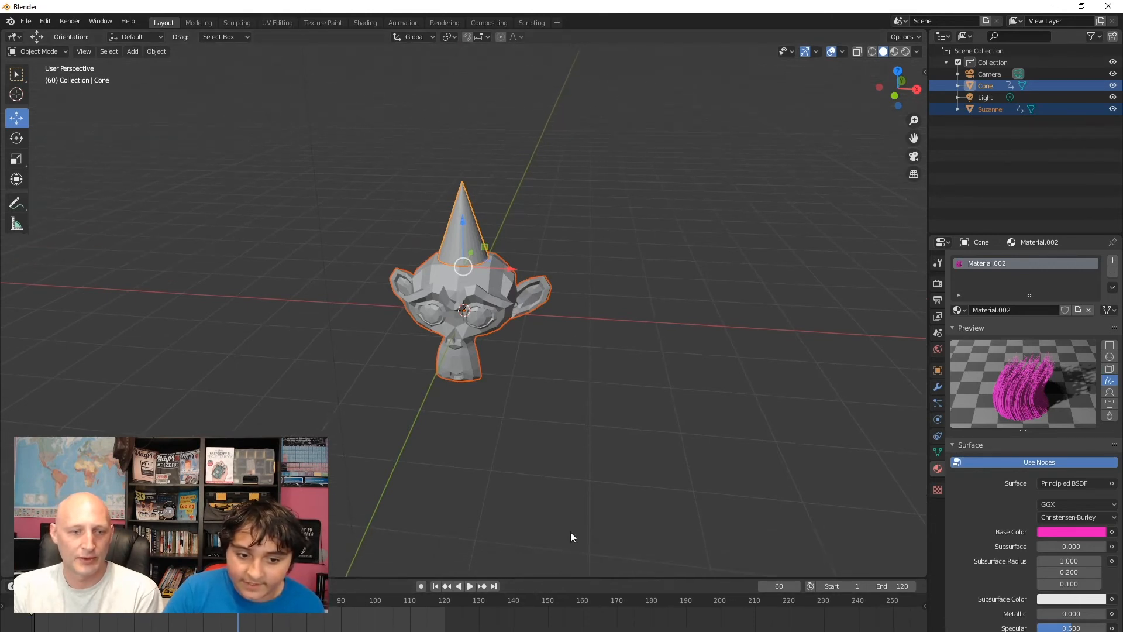
Step: Rotate the selected monkey head and cone together about the vertical axis until the back of the head faces the view
left_click(16, 138)
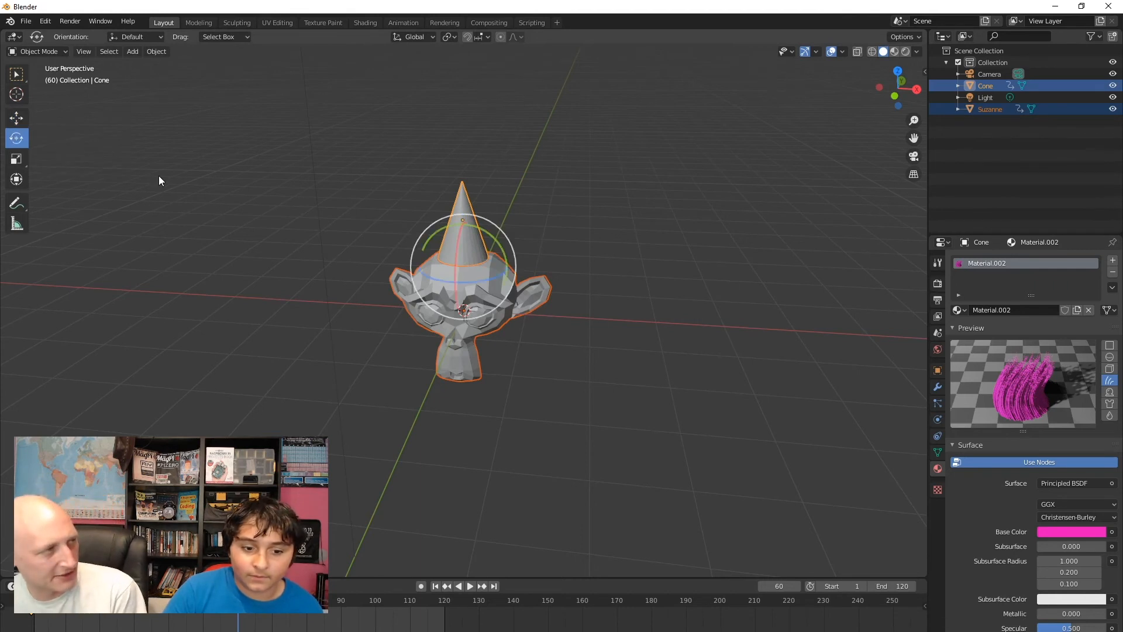
left_click(16, 118)
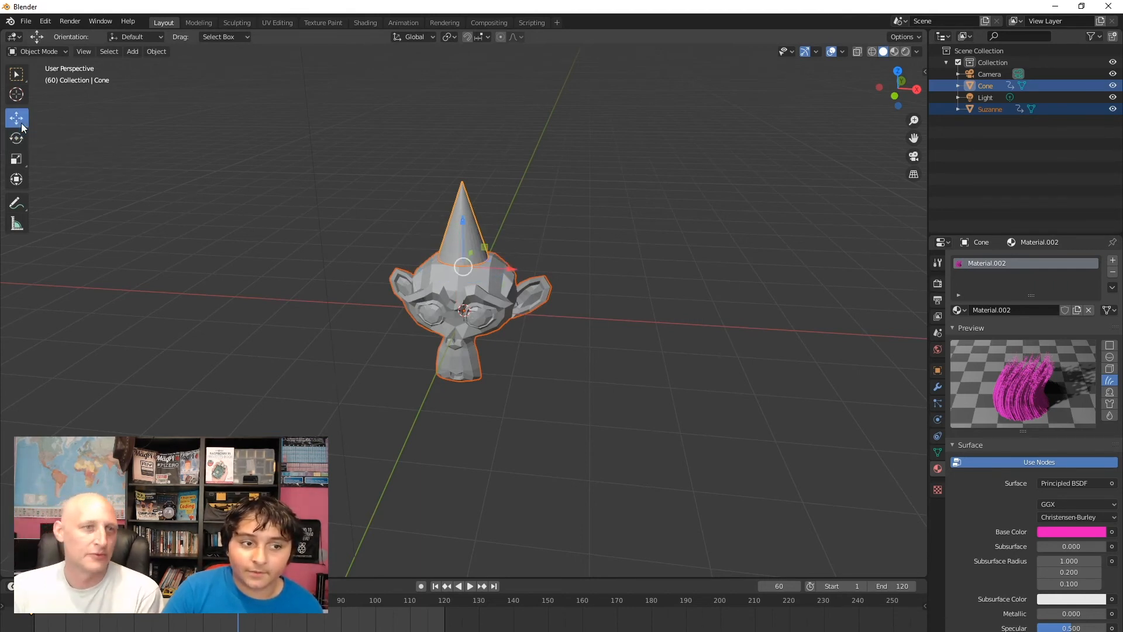
left_click_drag(566, 188, 443, 297)
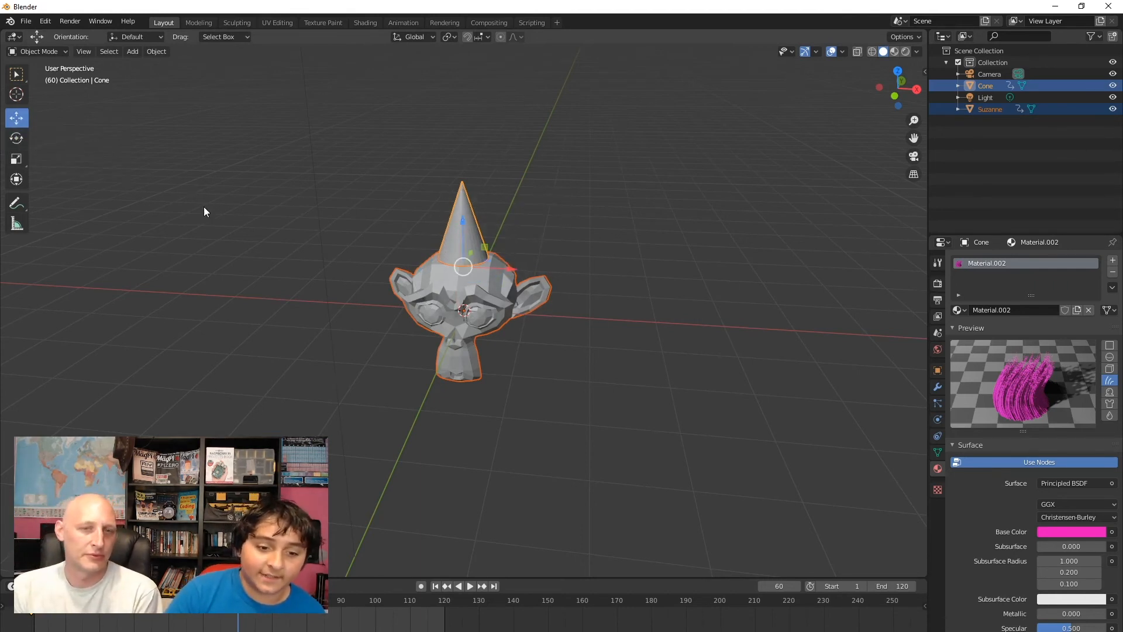
left_click(15, 142)
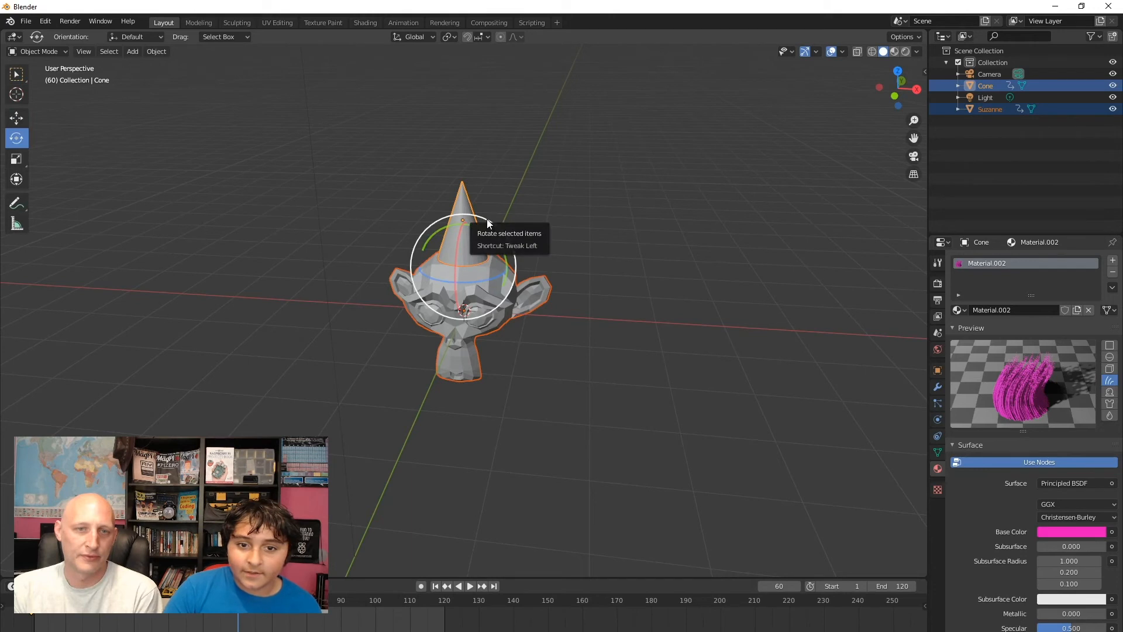
left_click_drag(492, 245, 523, 235)
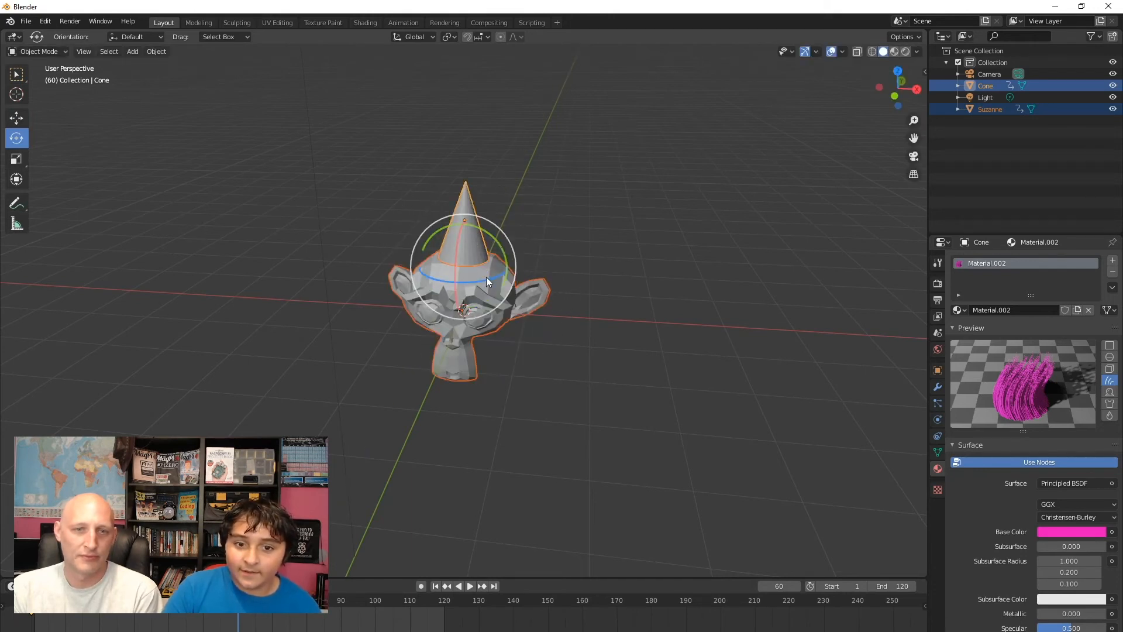
left_click_drag(486, 279, 517, 229)
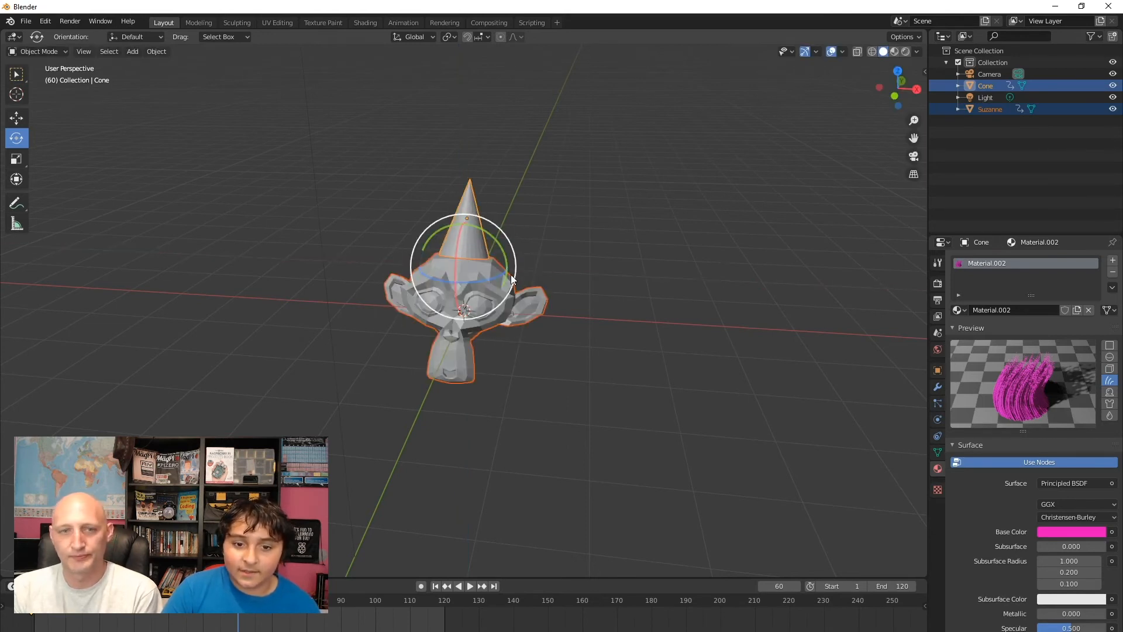
key("ctrl+z")
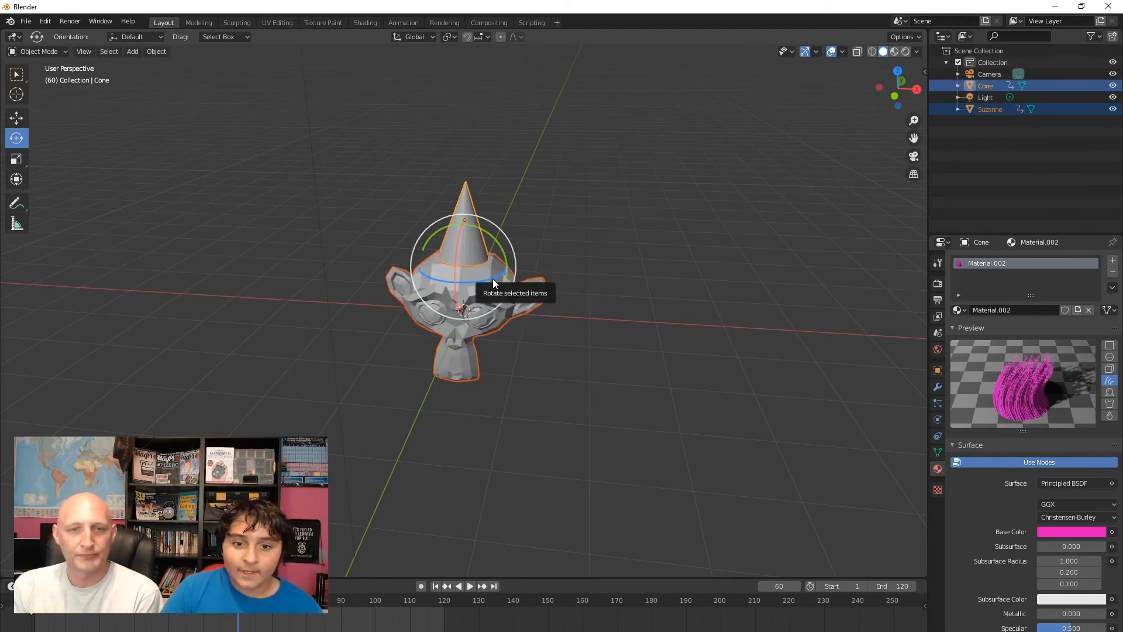
left_click_drag(493, 279, 342, 215)
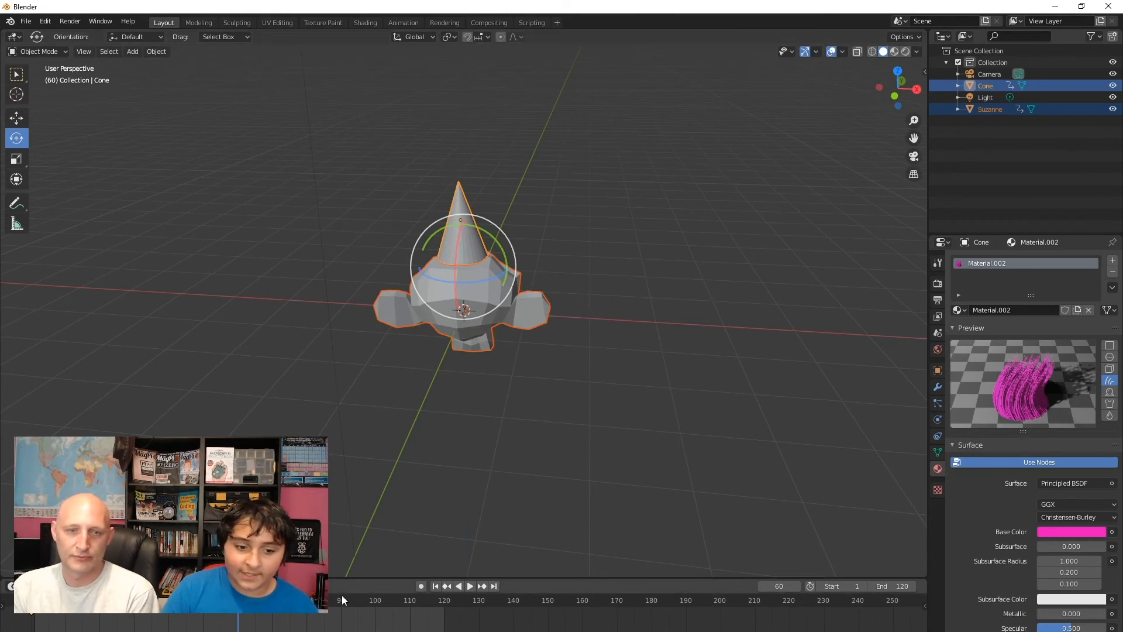
Step: Insert a LocRotScale keyframe for the selected monkey head and cone at frame 60
right_click(477, 293)
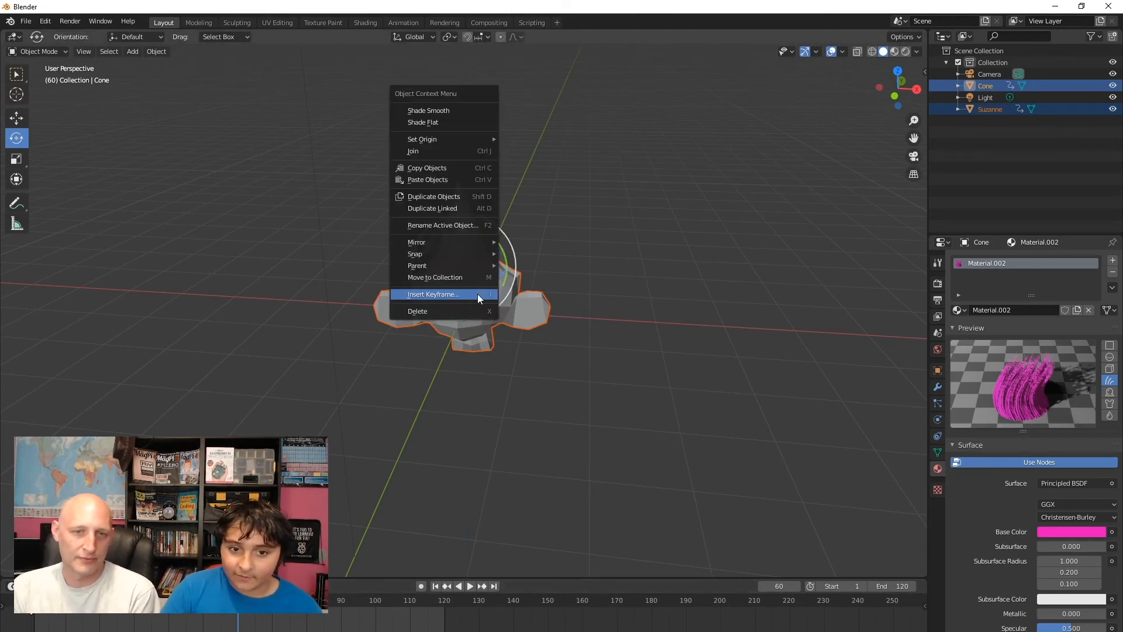
left_click(477, 293)
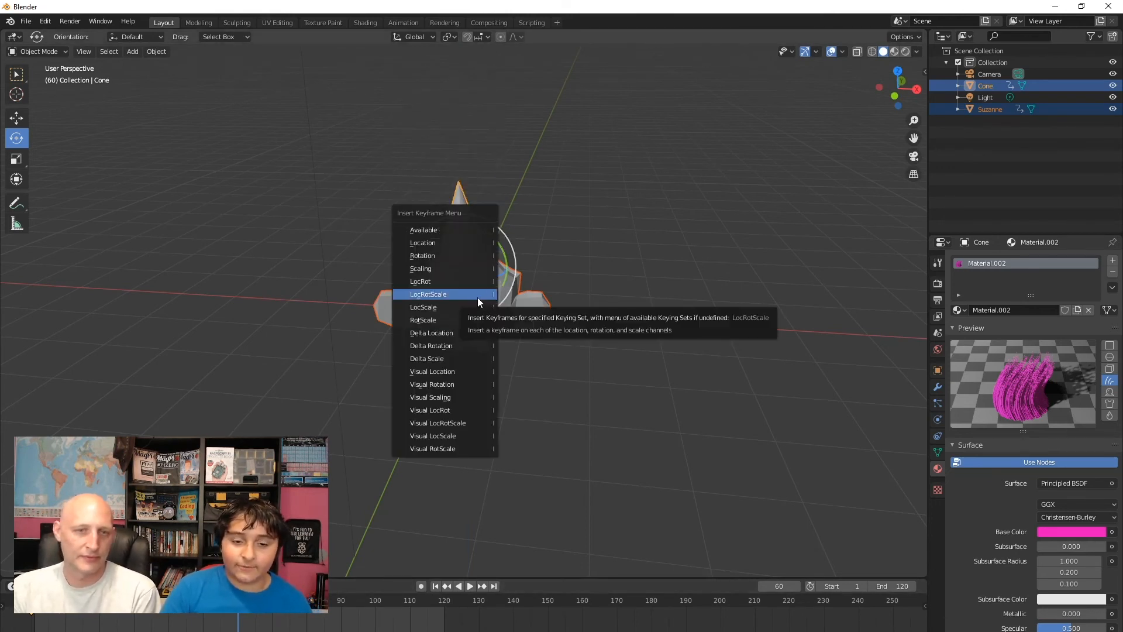
left_click(477, 296)
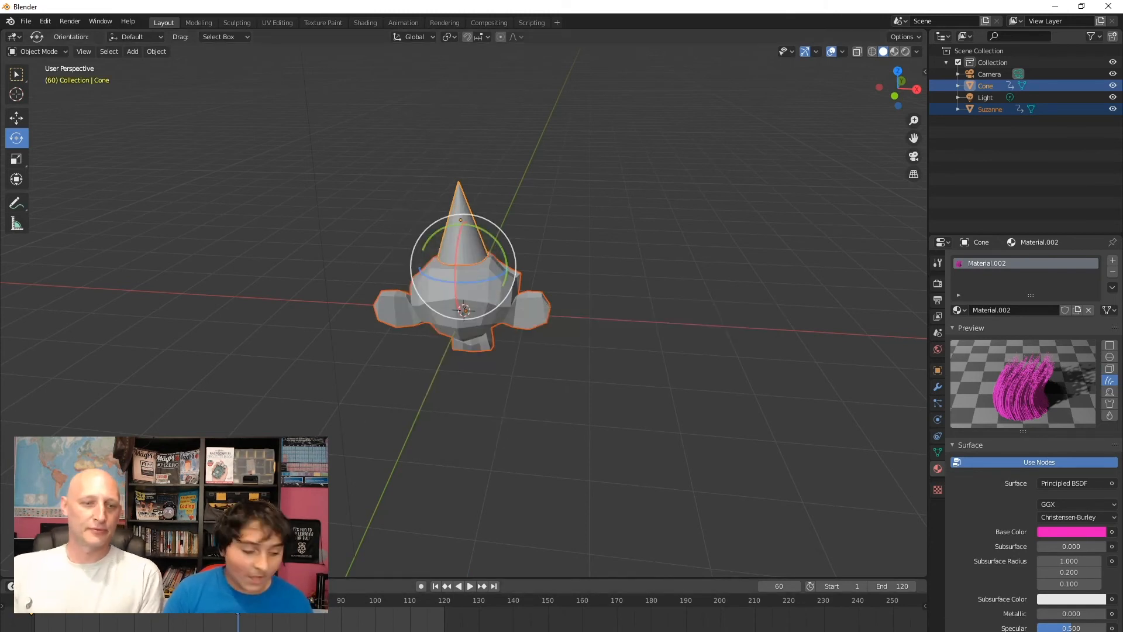
Step: Advance the animation to frame 120 and rotate the monkey head and cone about the vertical axis until the face points forward
key("space")
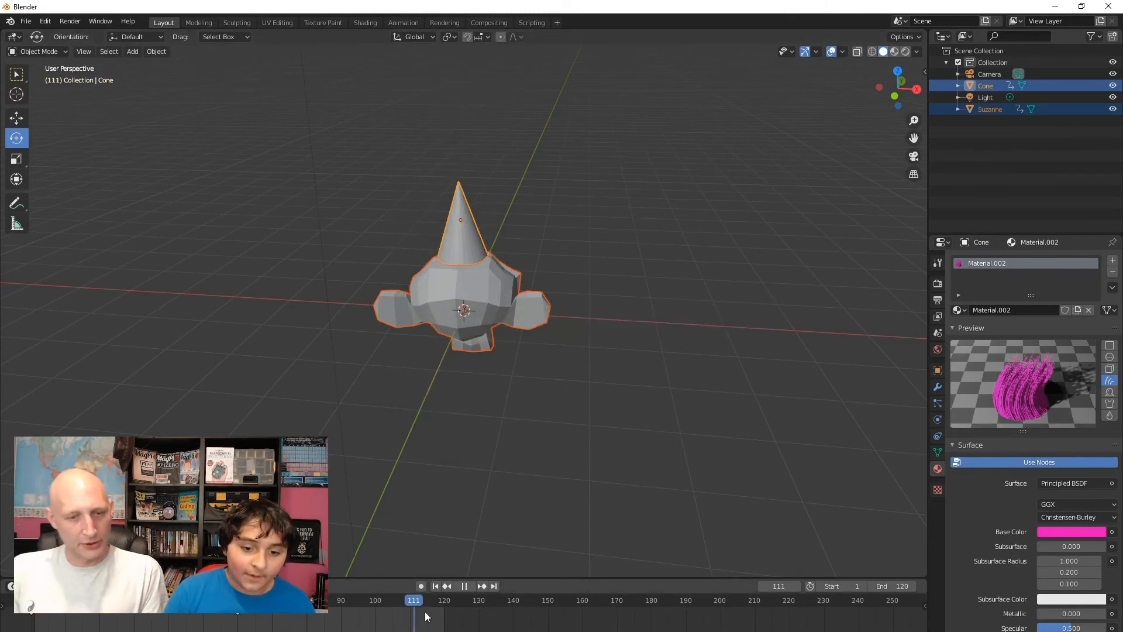
key("space")
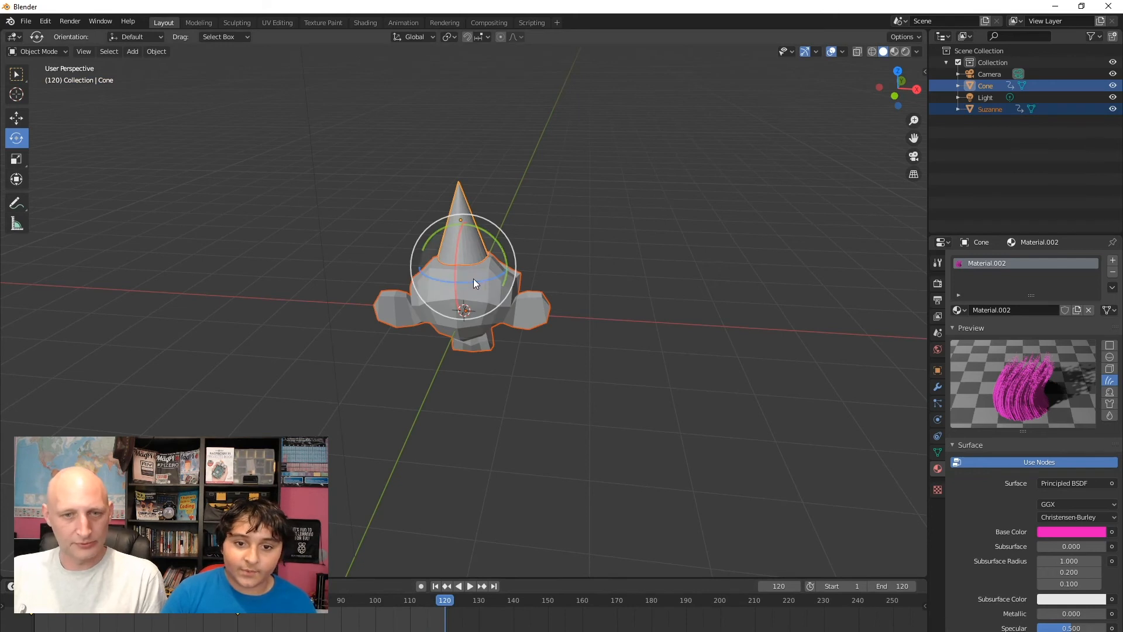
left_click_drag(486, 279, 243, 109)
Step: Insert a LocRotScale keyframe for the monkey head and cone at frame 120
right_click(459, 368)
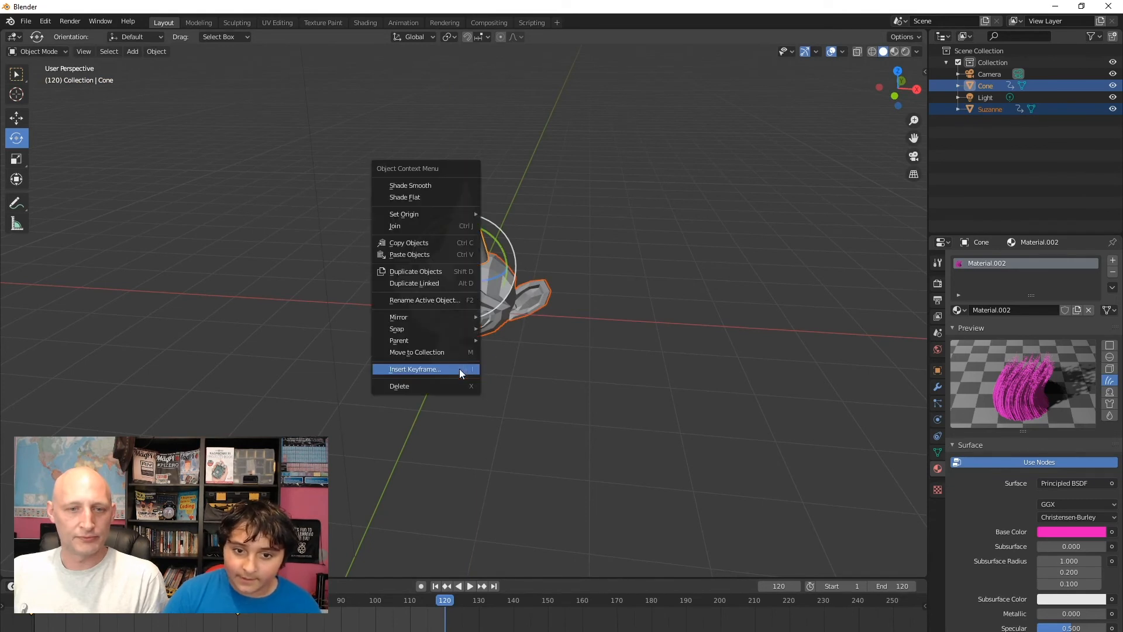
left_click(444, 354)
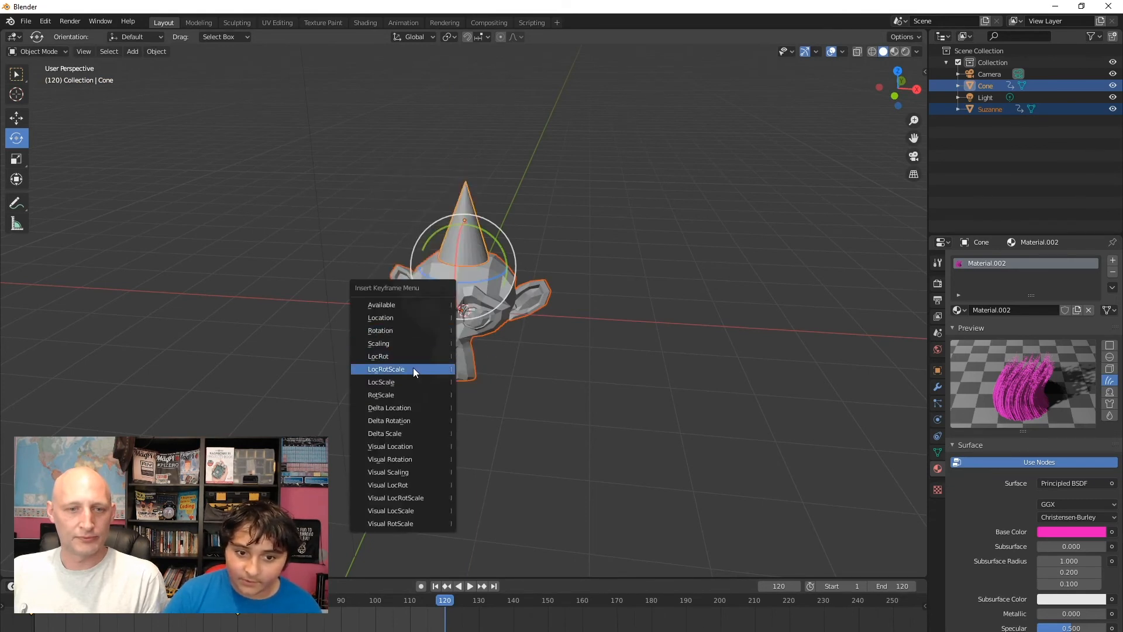
left_click(413, 368)
Step: Play back the full turn of the head and cone and return the current frame to 0
left_click_drag(448, 600, 426, 599)
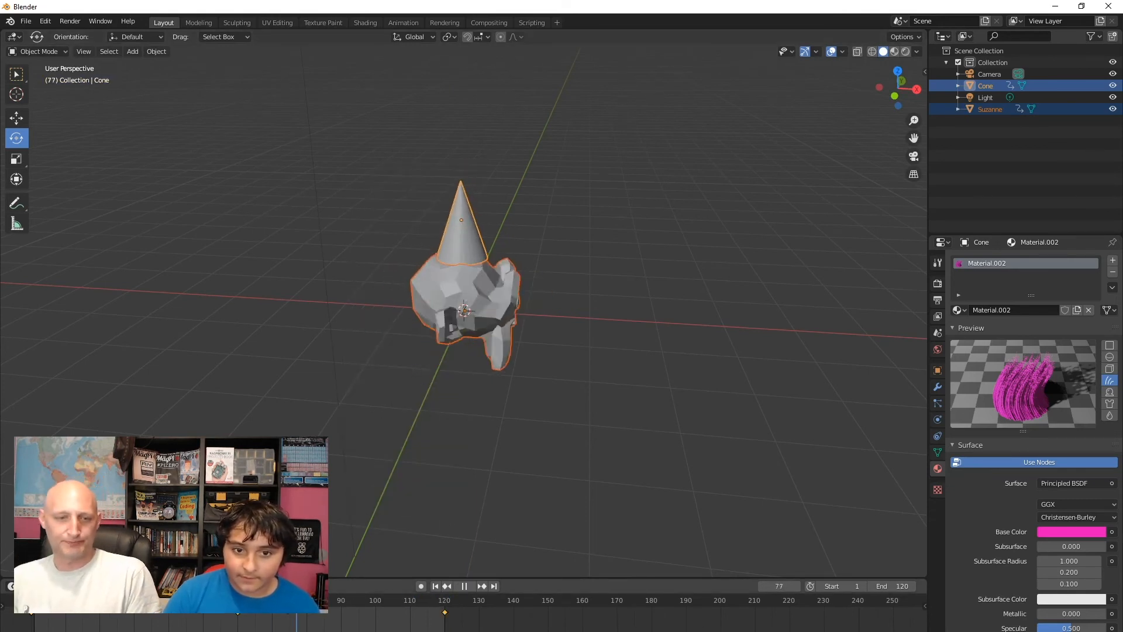
key("Escape")
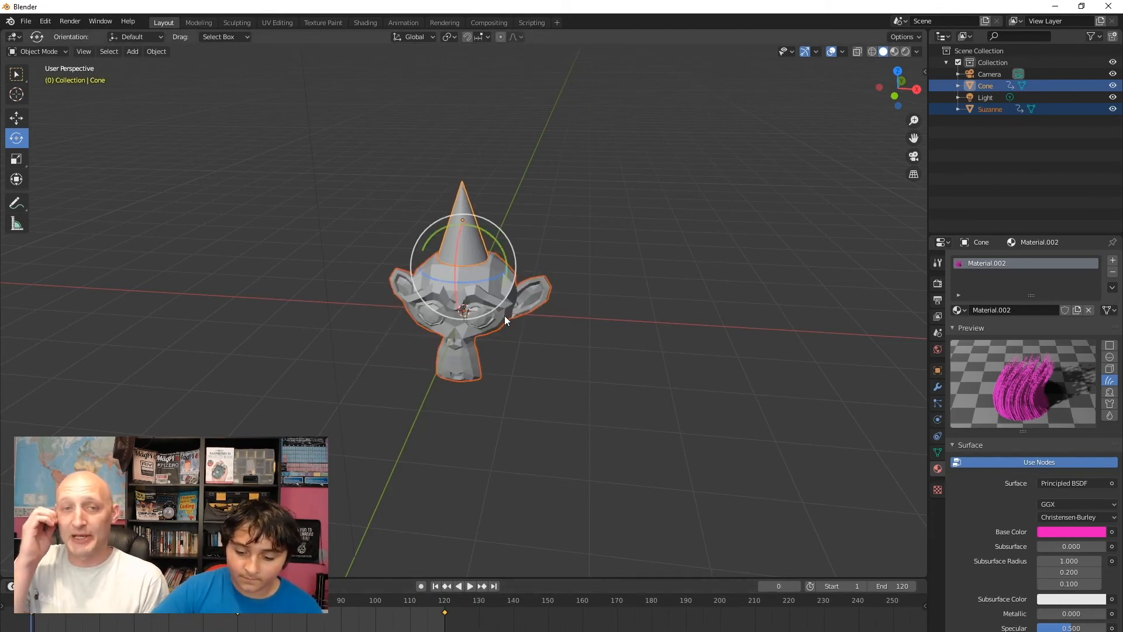
Step: Render the still image at frame 0, start a trial render of the animation, and close the render window
key("F12")
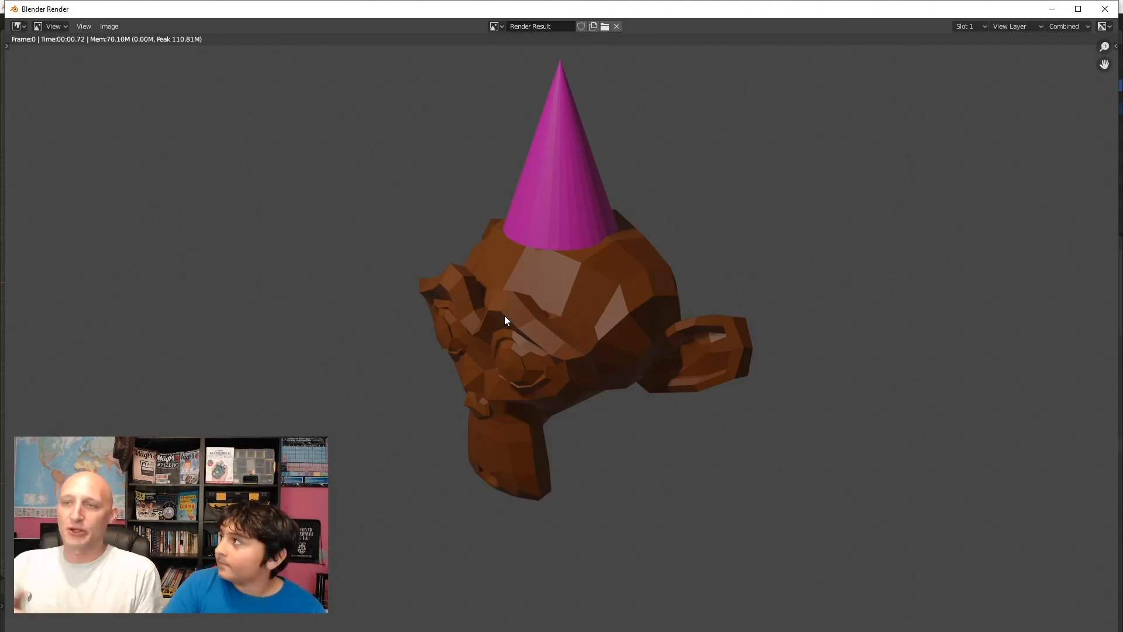
key("Escape")
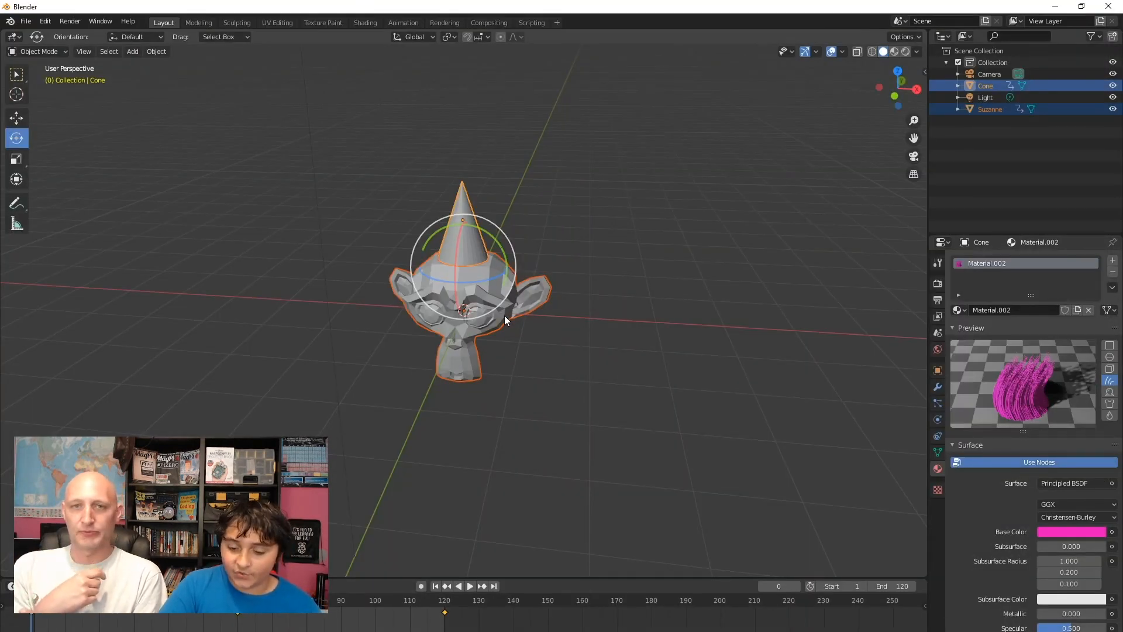
key("F12")
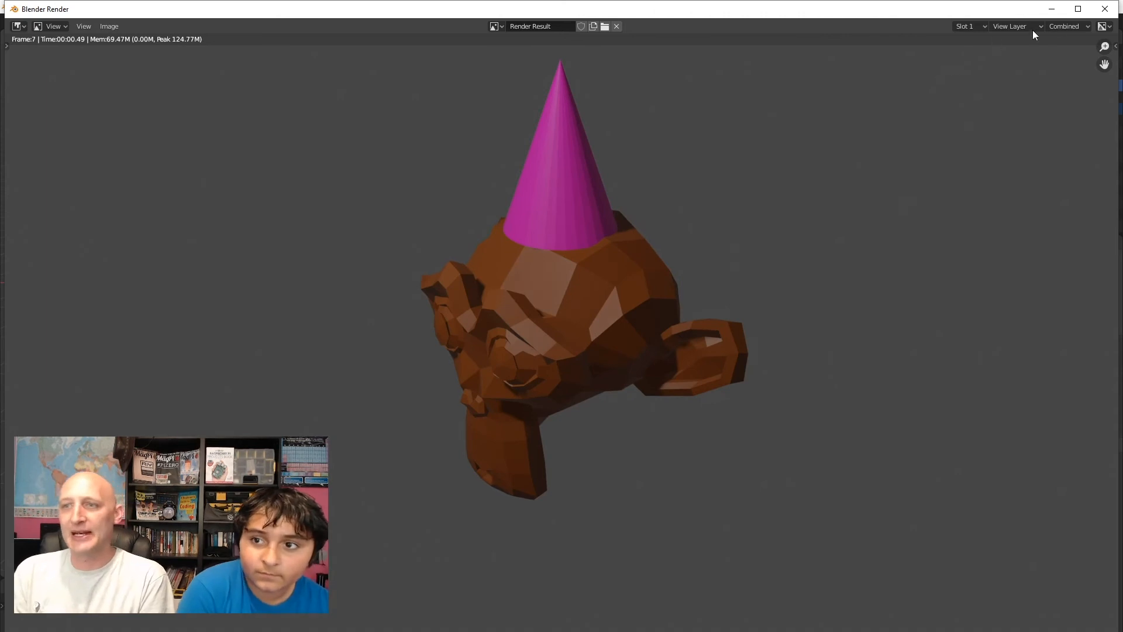
left_click(1105, 10)
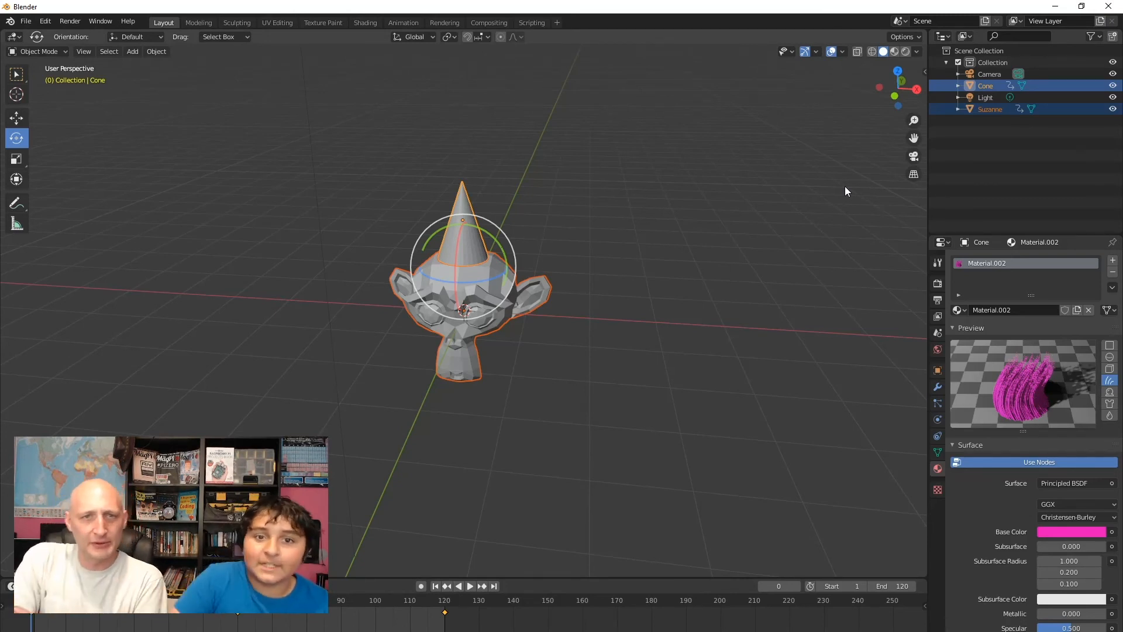
Step: Open the Rendering workspace, choose Eevee as the render engine and show the output properties
left_click(444, 22)
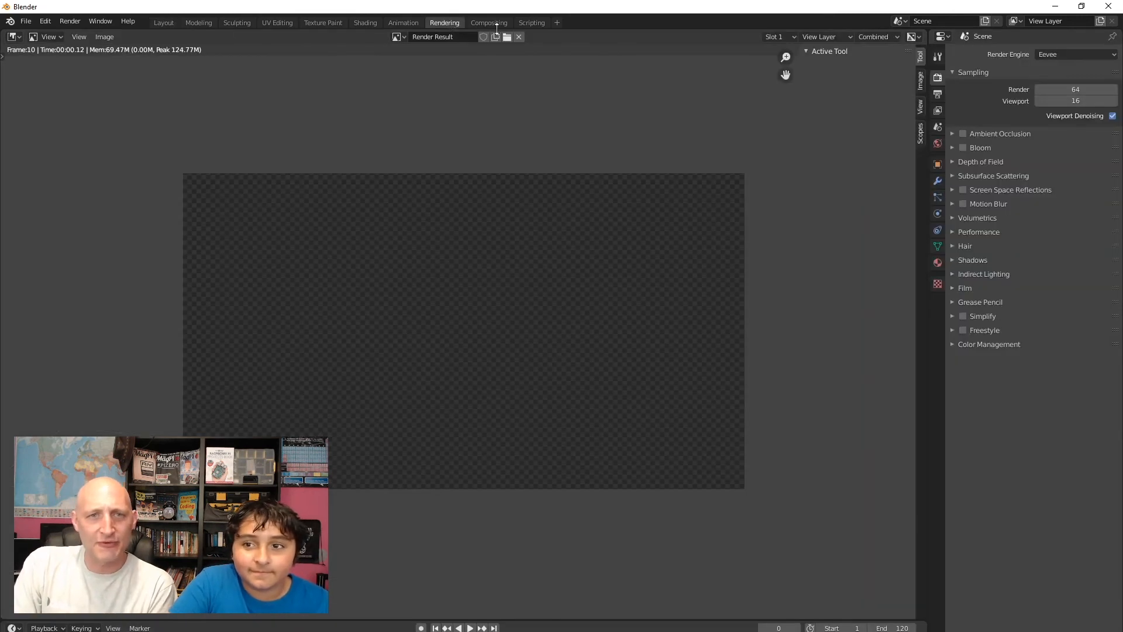
left_click(1047, 55)
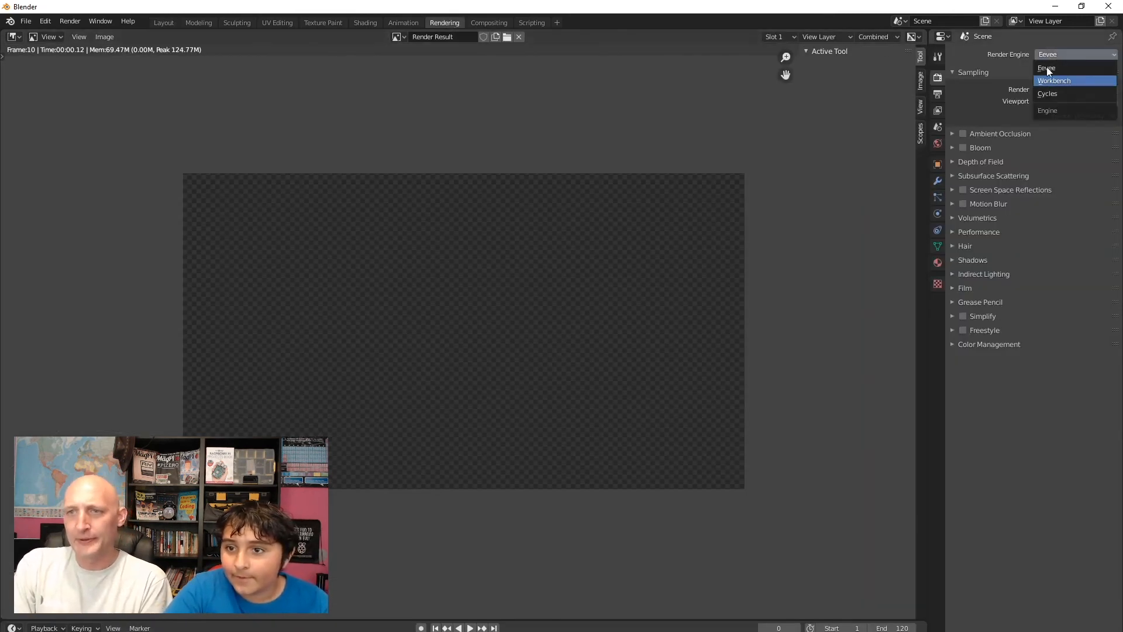
left_click(1047, 65)
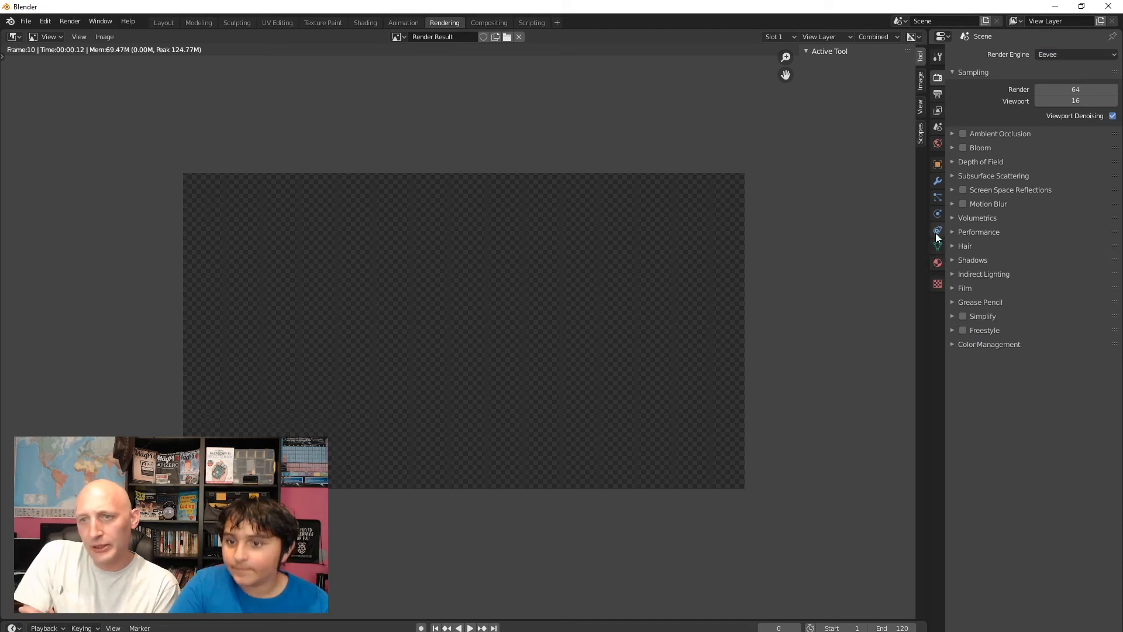
left_click(937, 56)
left_click(936, 77)
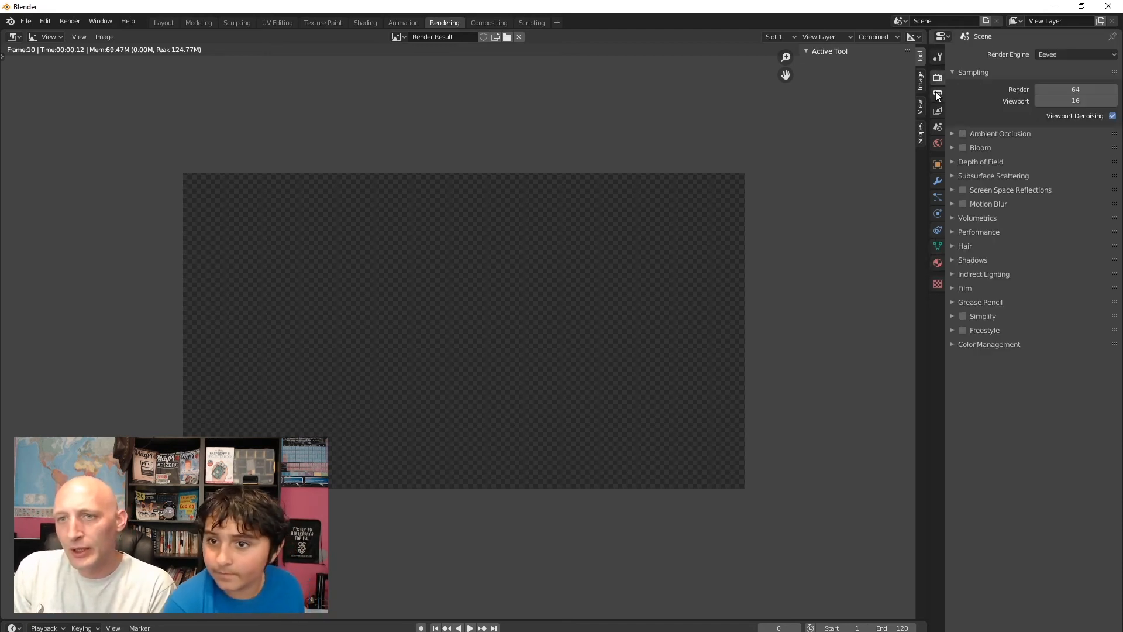
left_click(936, 93)
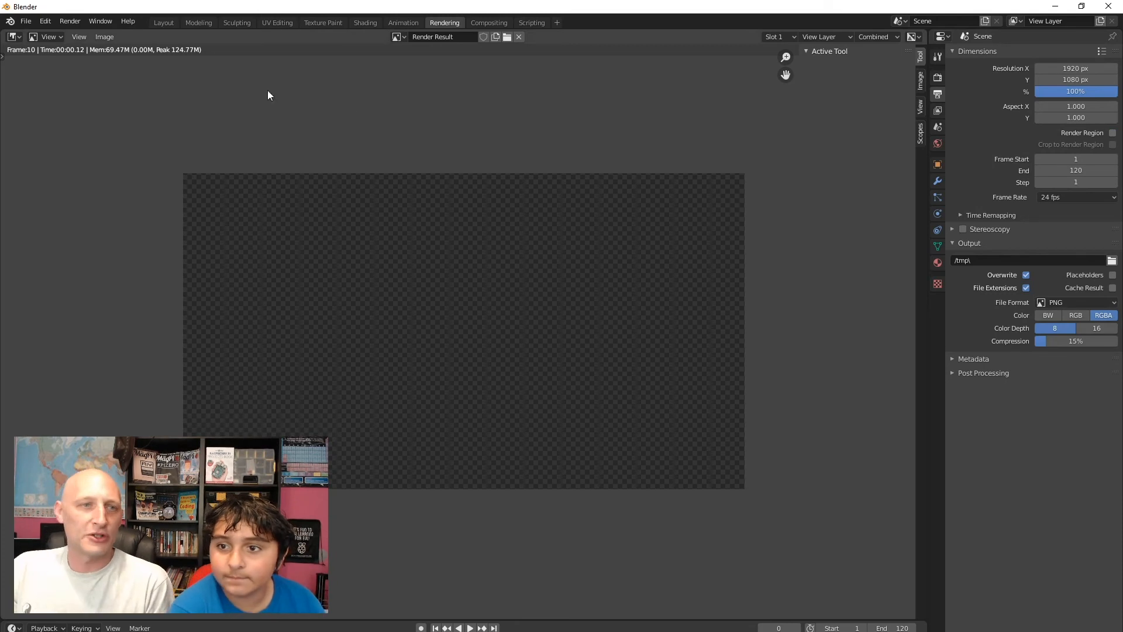
Step: In the Rendering workspace's output properties, set the resolution percentage to 50% and the frame rate to 30 fps
left_click(166, 22)
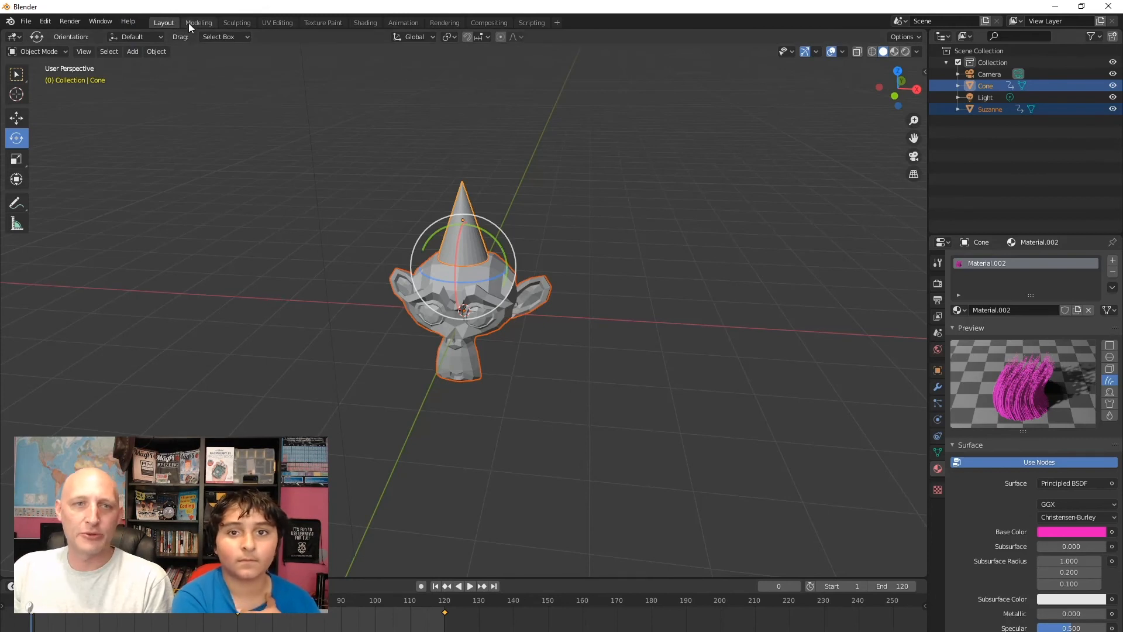
left_click(448, 26)
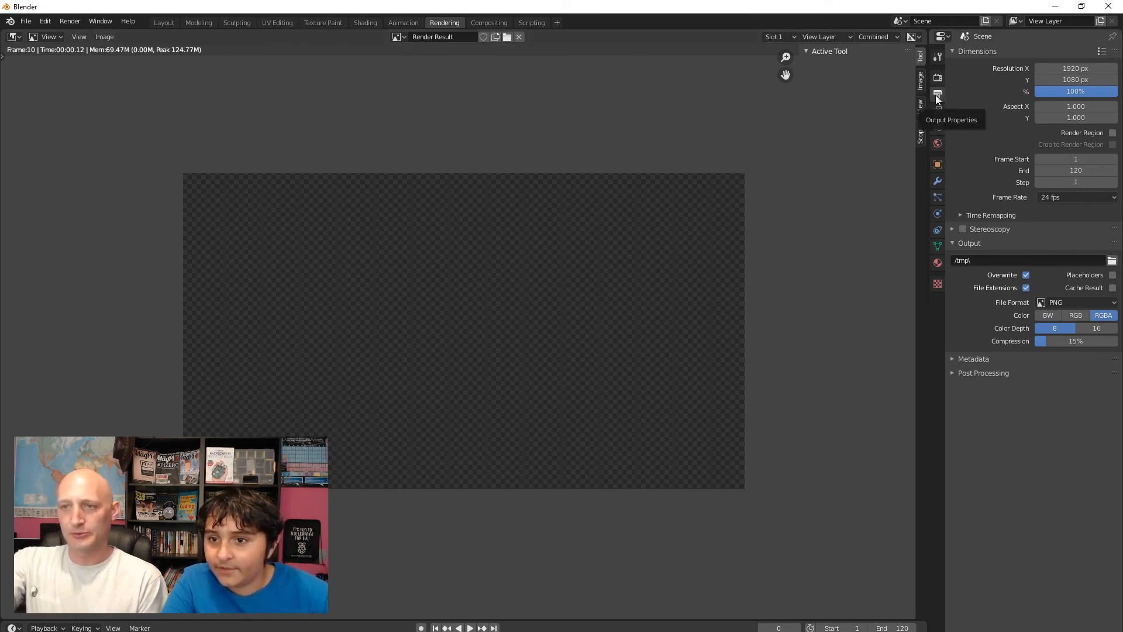
left_click(1065, 91)
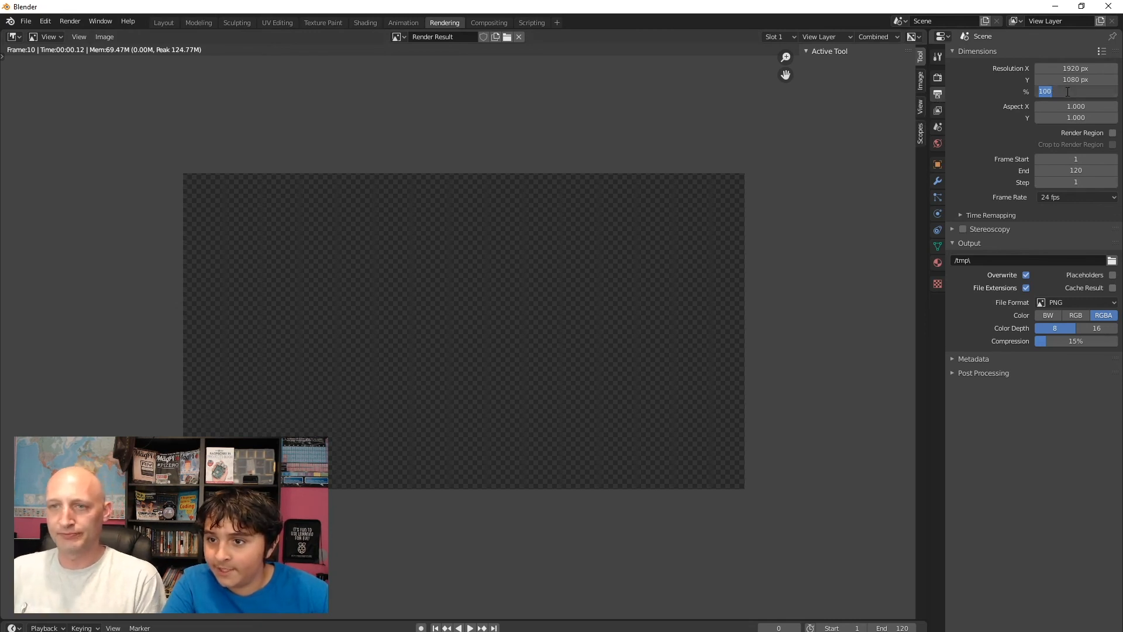
type("50")
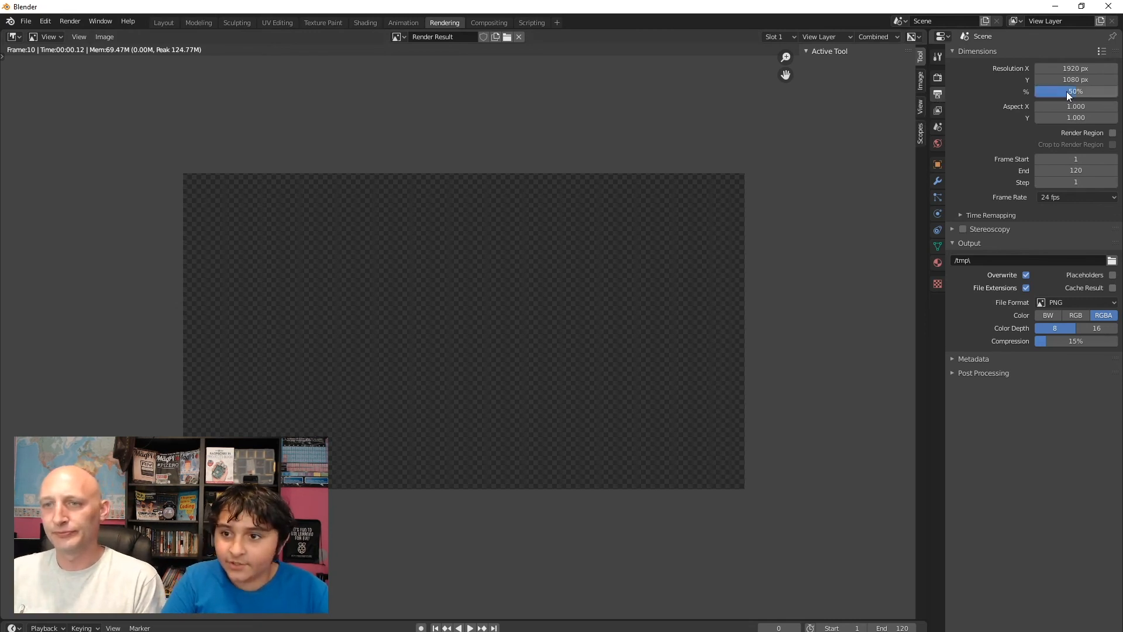
key("Return")
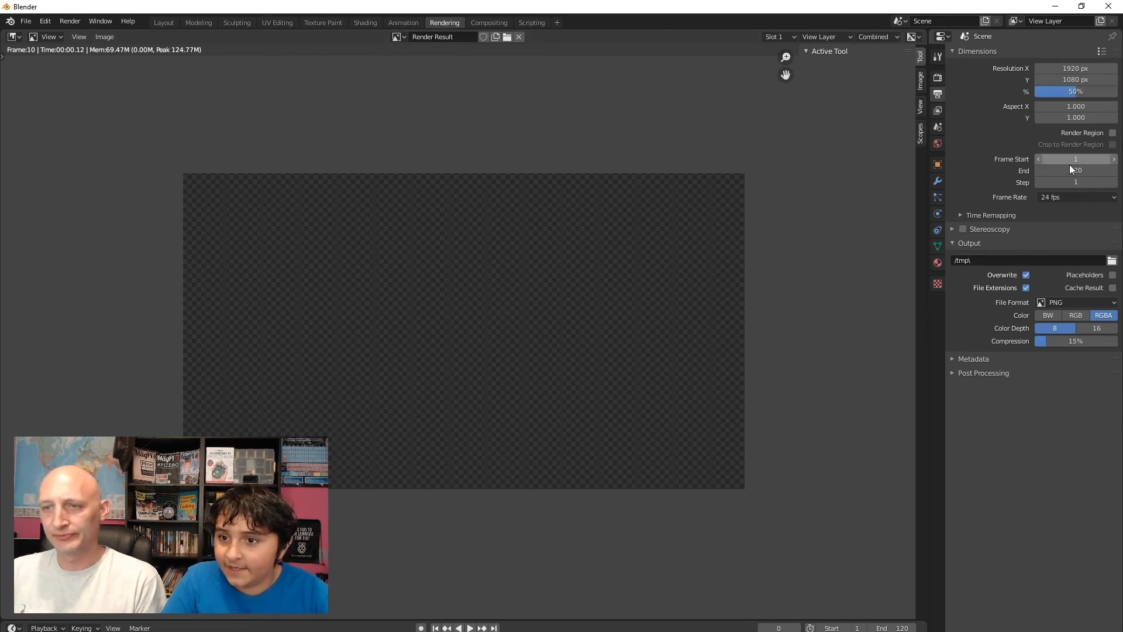
left_click(1076, 196)
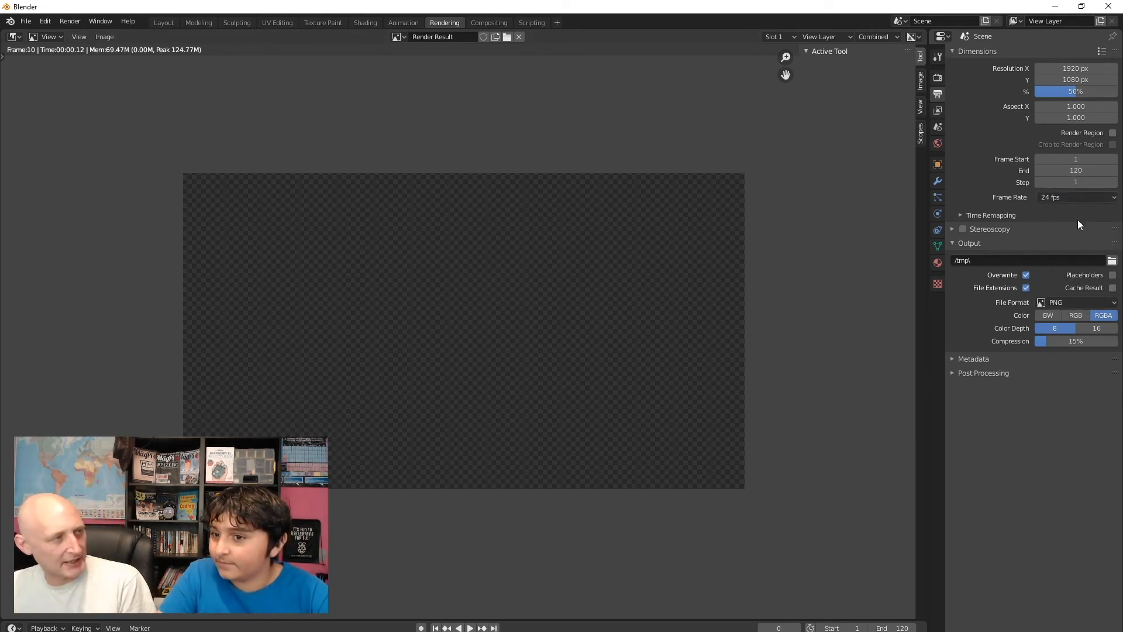
left_click(1074, 197)
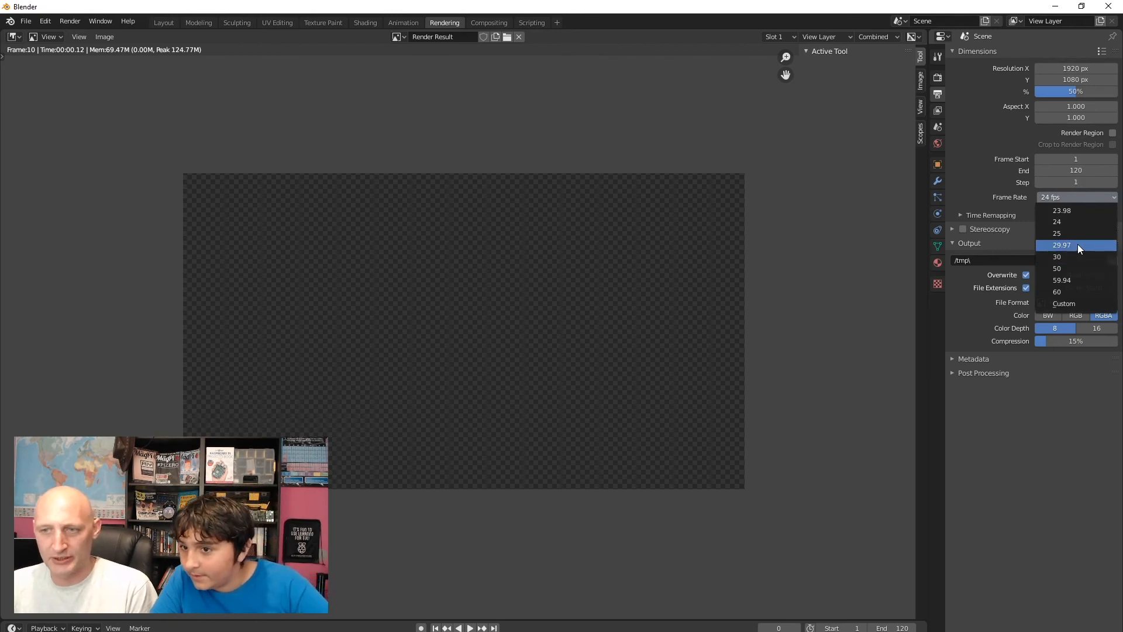
left_click(1067, 255)
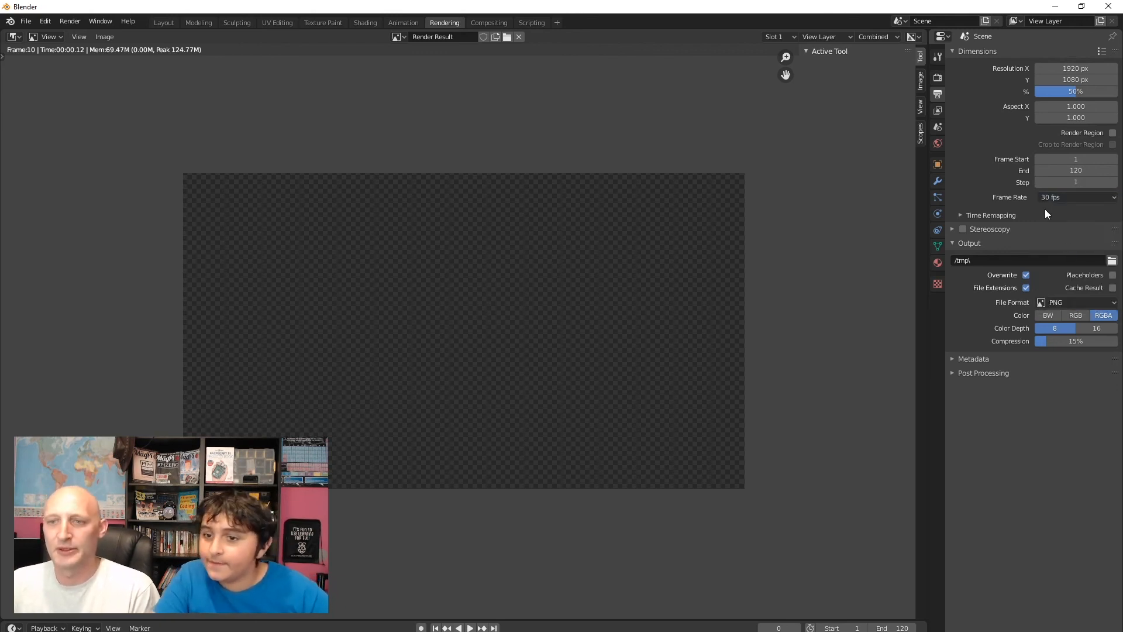
Step: Set the render output to the Videos folder with the file name "Party monkey render"
left_click(1111, 260)
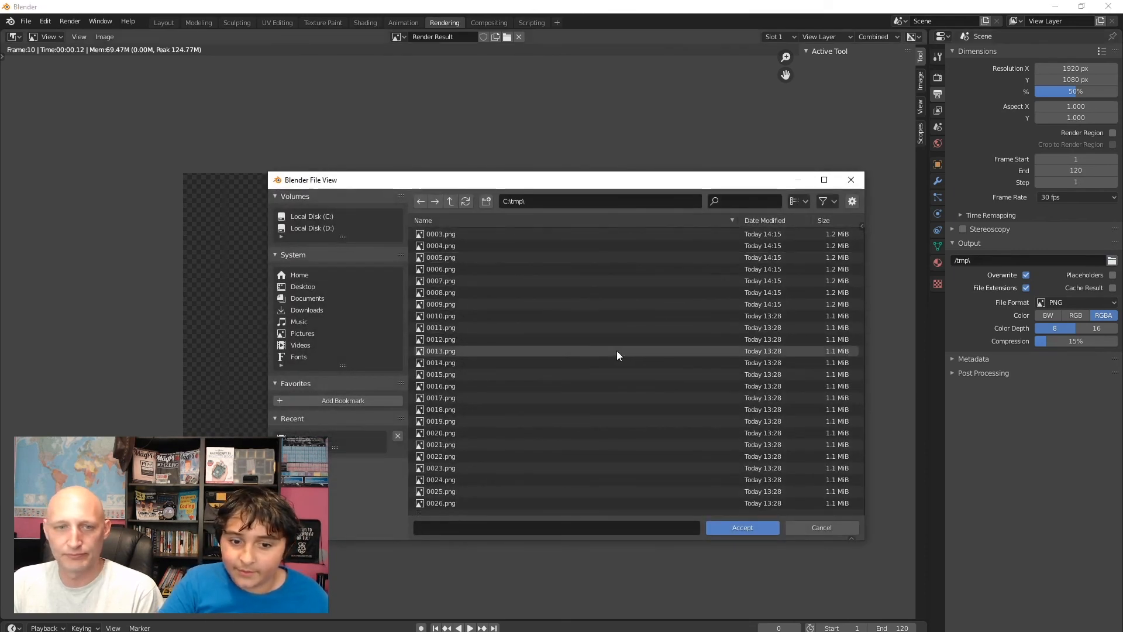
scroll(546, 325, "down", 6)
left_click(301, 346)
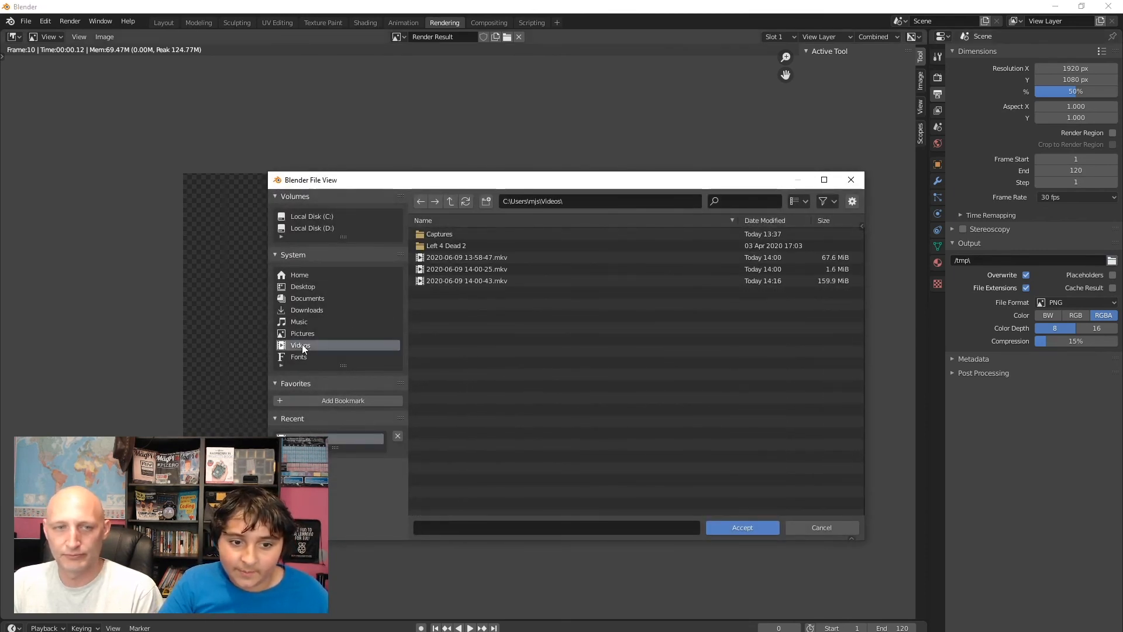
left_click(749, 531)
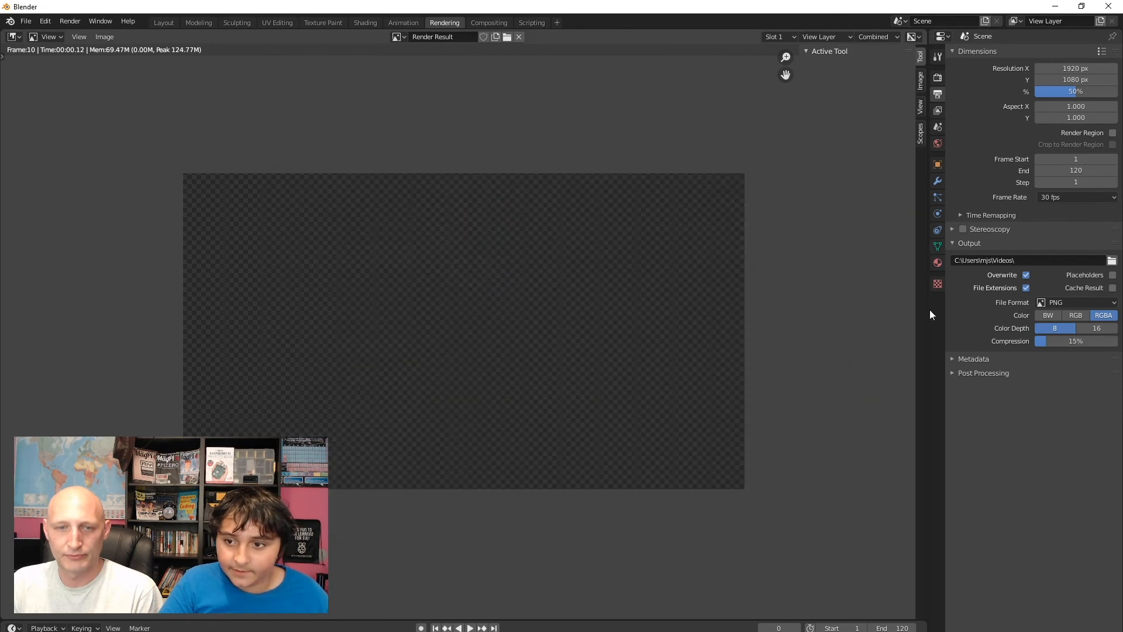
left_click(1112, 261)
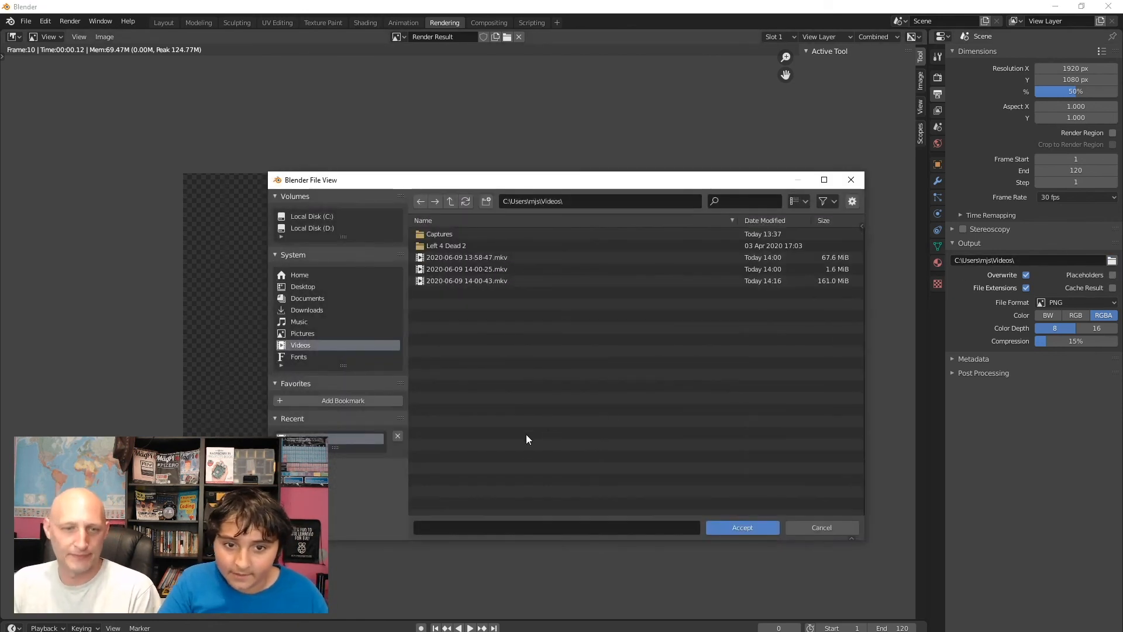
left_click(465, 524)
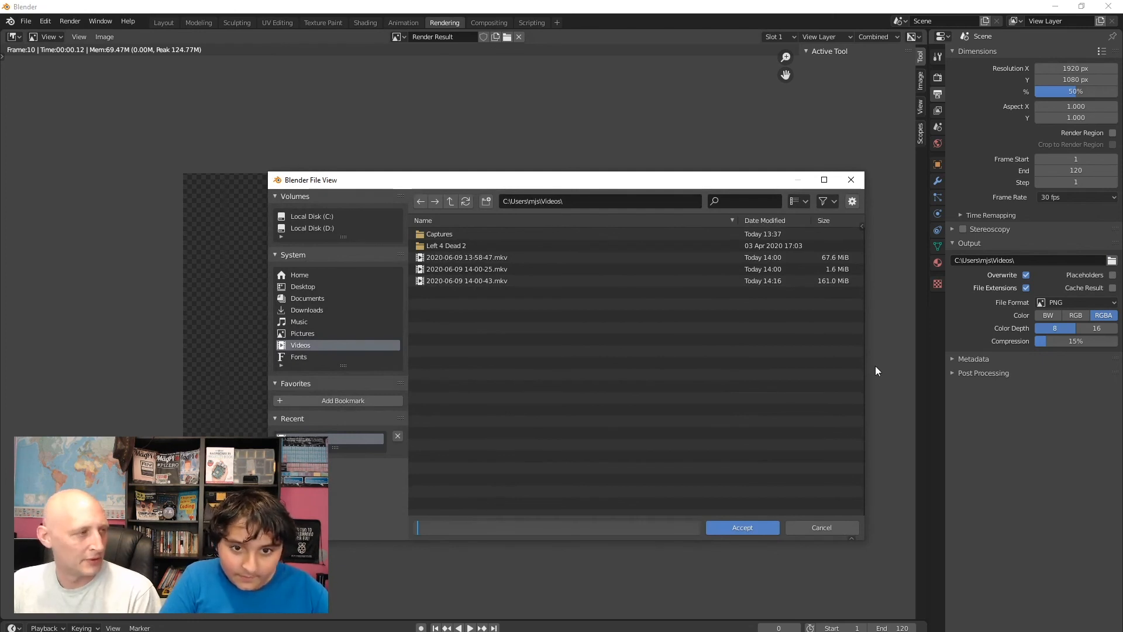
type("Party mon")
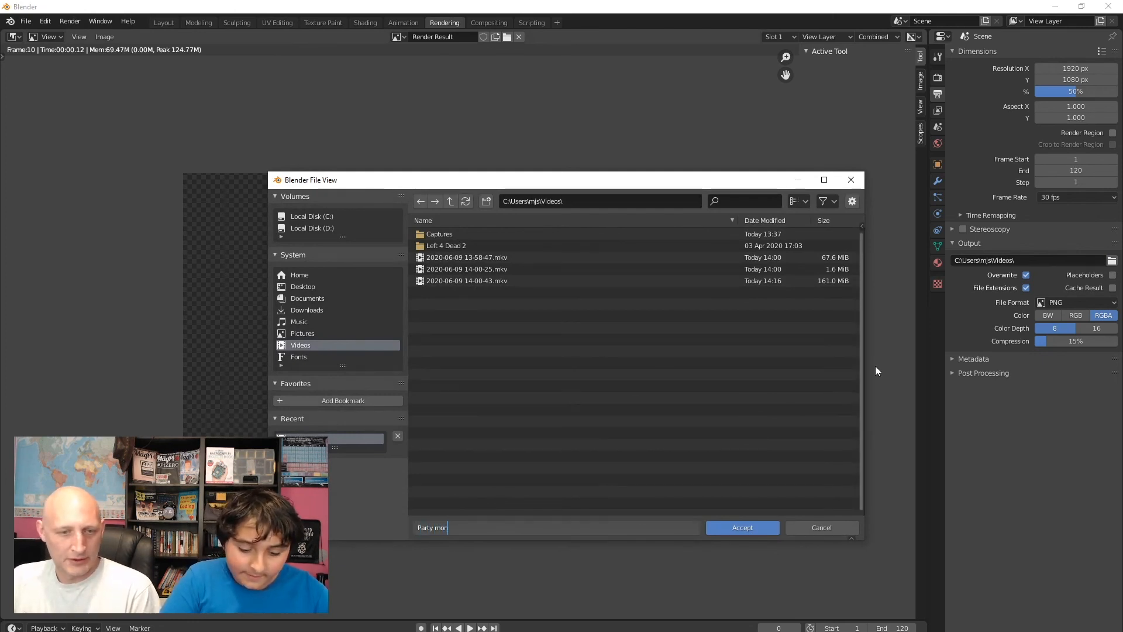
type("key render")
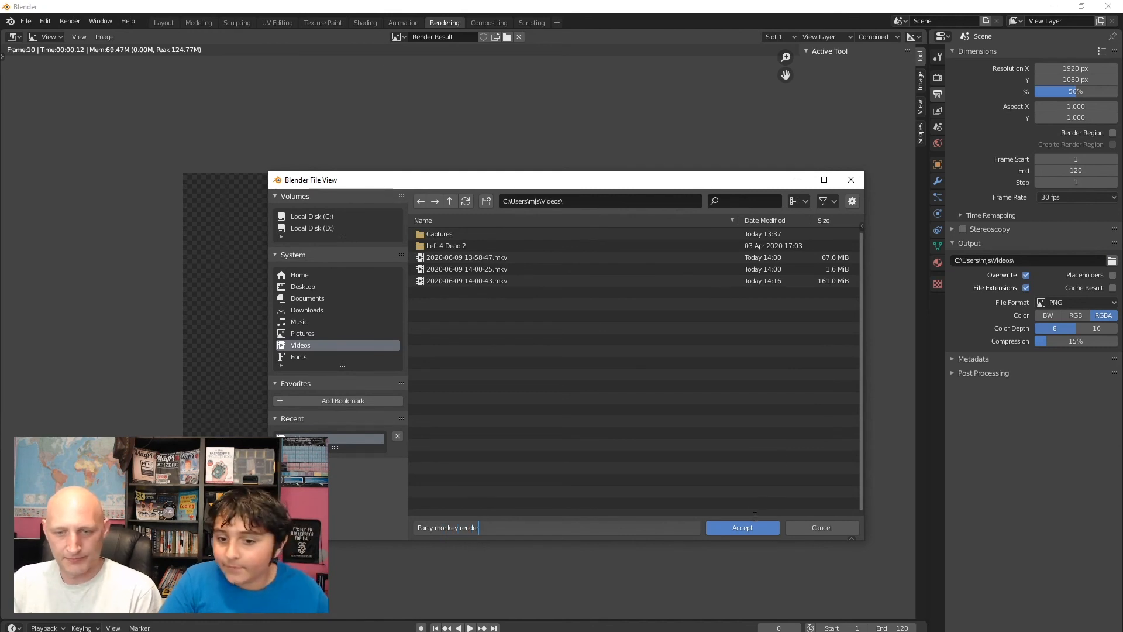
left_click(756, 528)
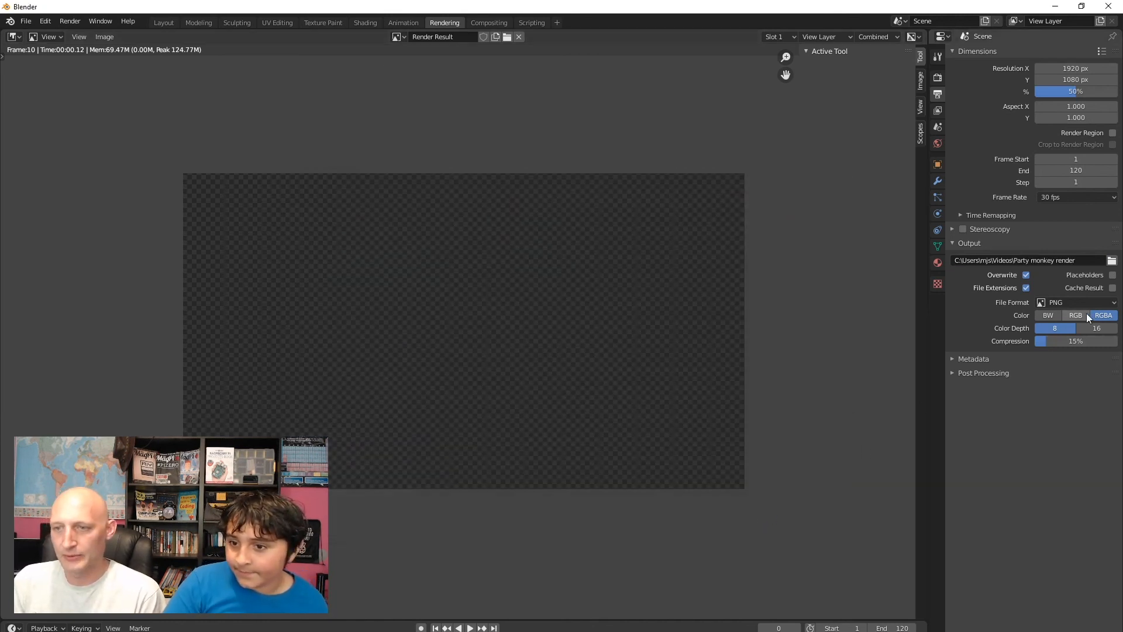
Step: Set the output file format to AVI JPEG with a quality of 50%
left_click(1087, 302)
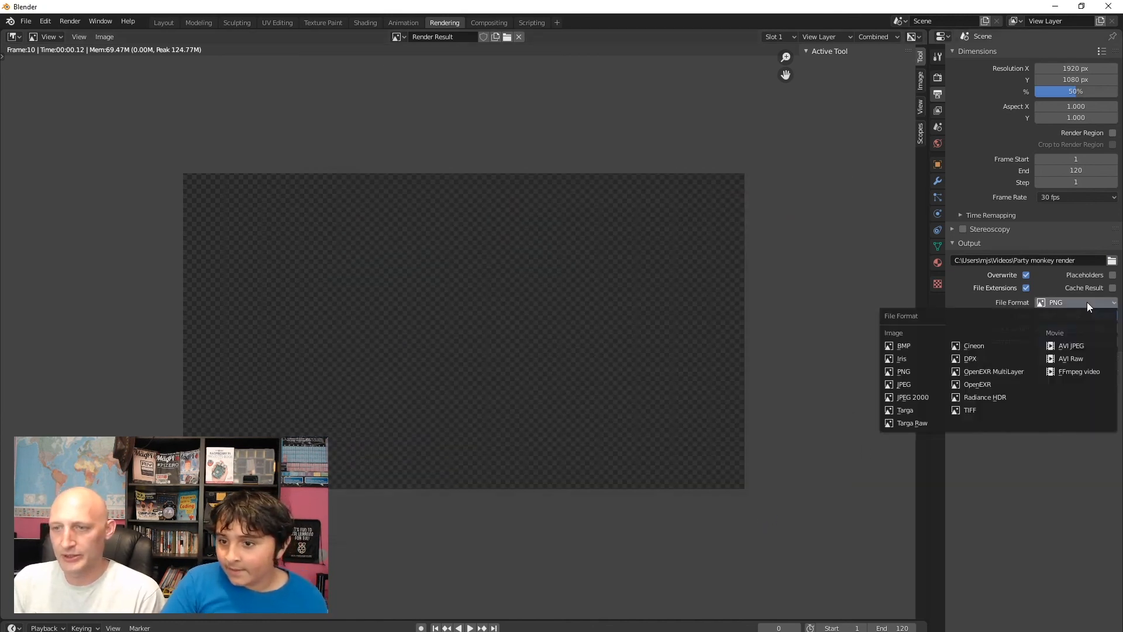
left_click(1074, 350)
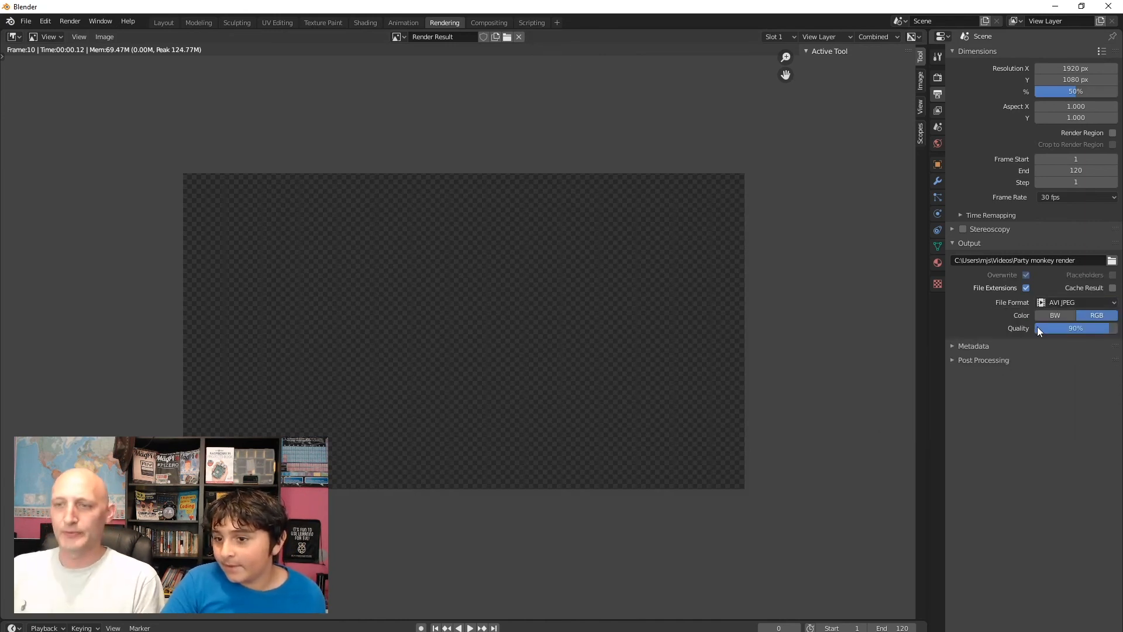
left_click_drag(1108, 328, 1076, 328)
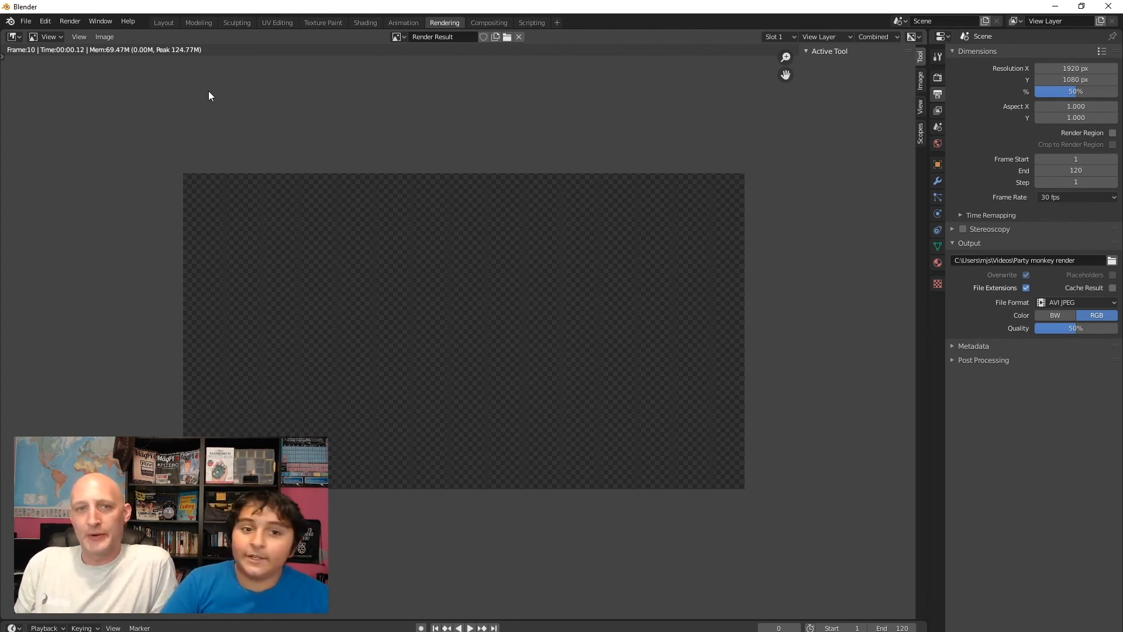
Step: Return to the Layout workspace and render the animation of the monkey head and cone
left_click(163, 24)
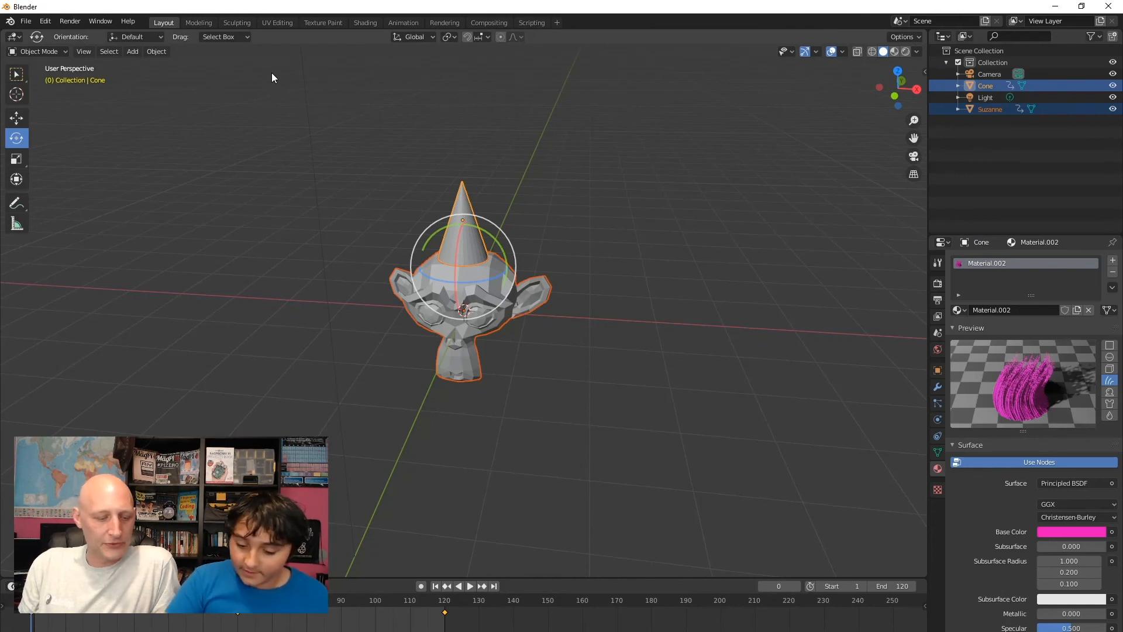
key("ctrl+F12")
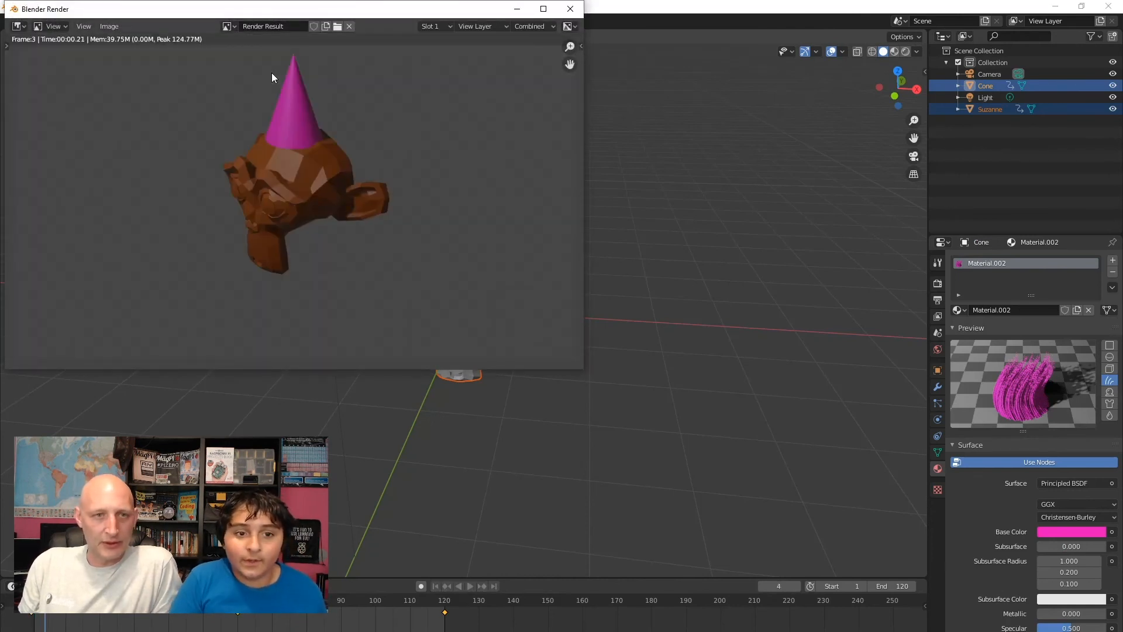